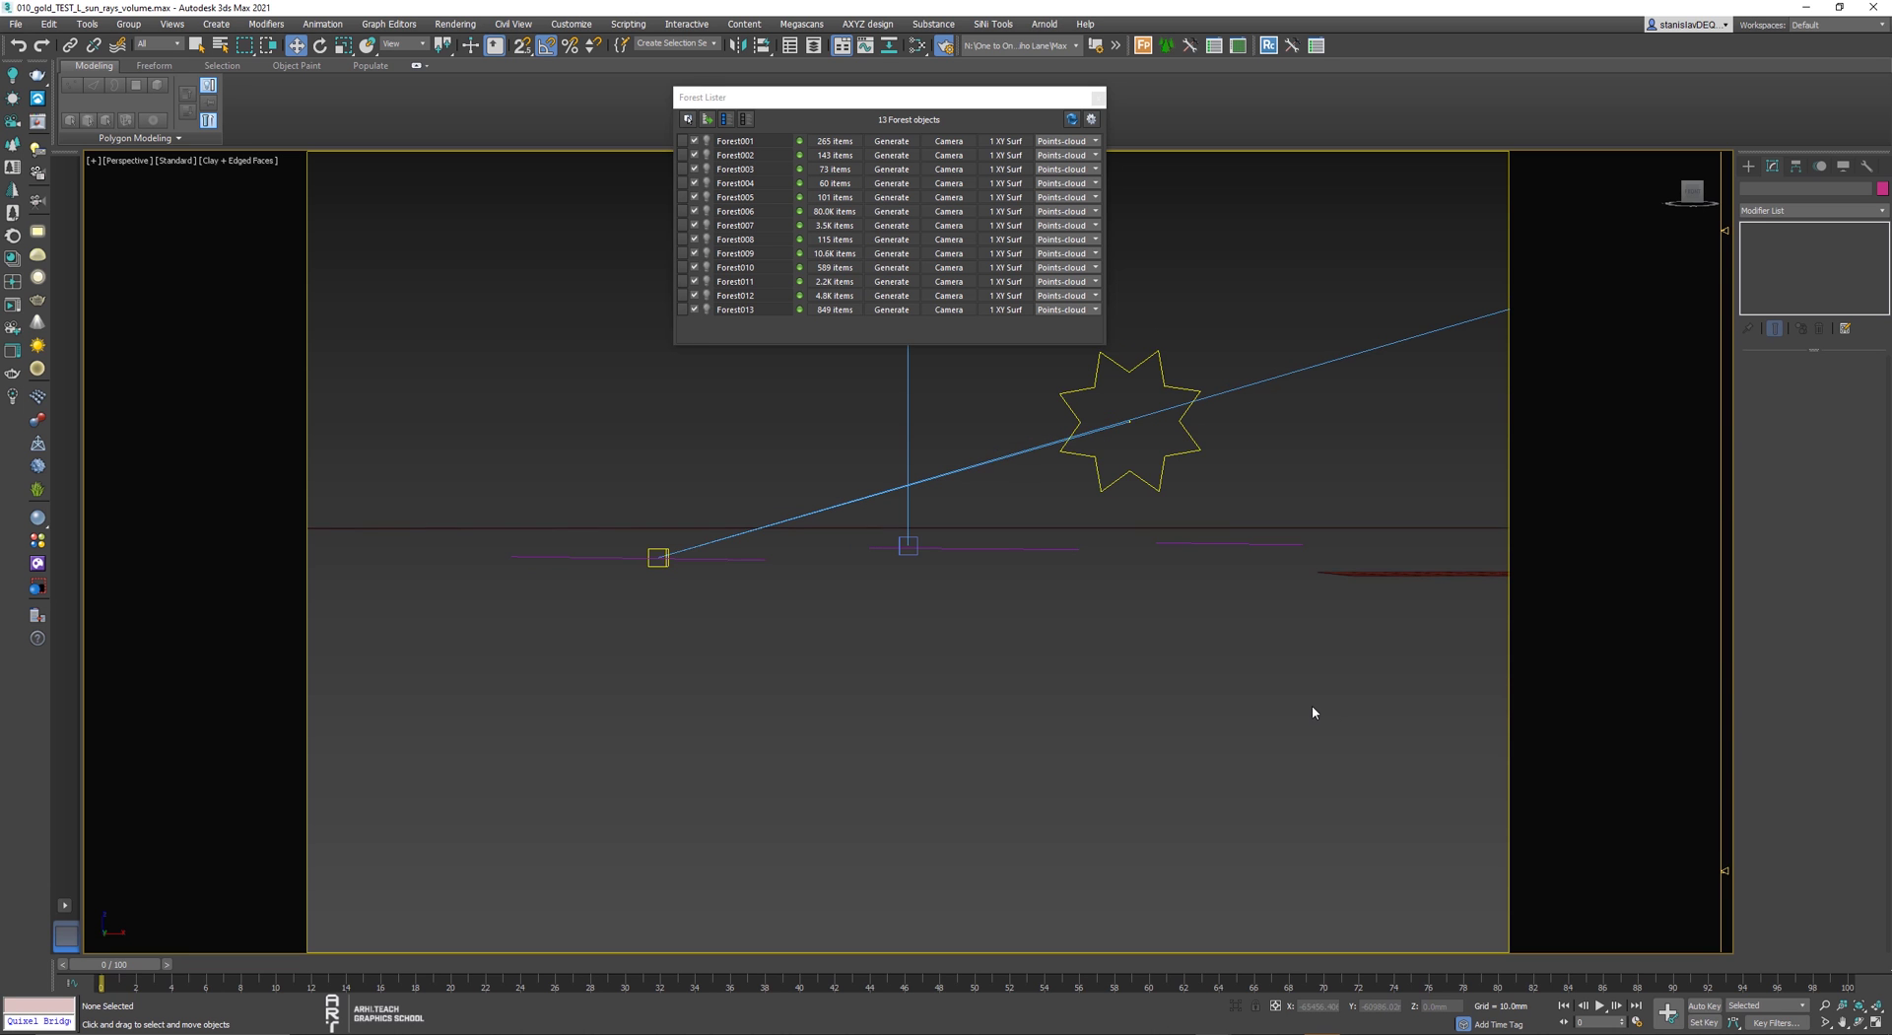
# - Orbit out of the camera view into a free perspective overlooking the whole scene
pyautogui.keyDown('alt'); pyautogui.moveTo(1311, 706); pyautogui.dragTo(1167, 670, button='middle'); pyautogui.keyUp('alt')
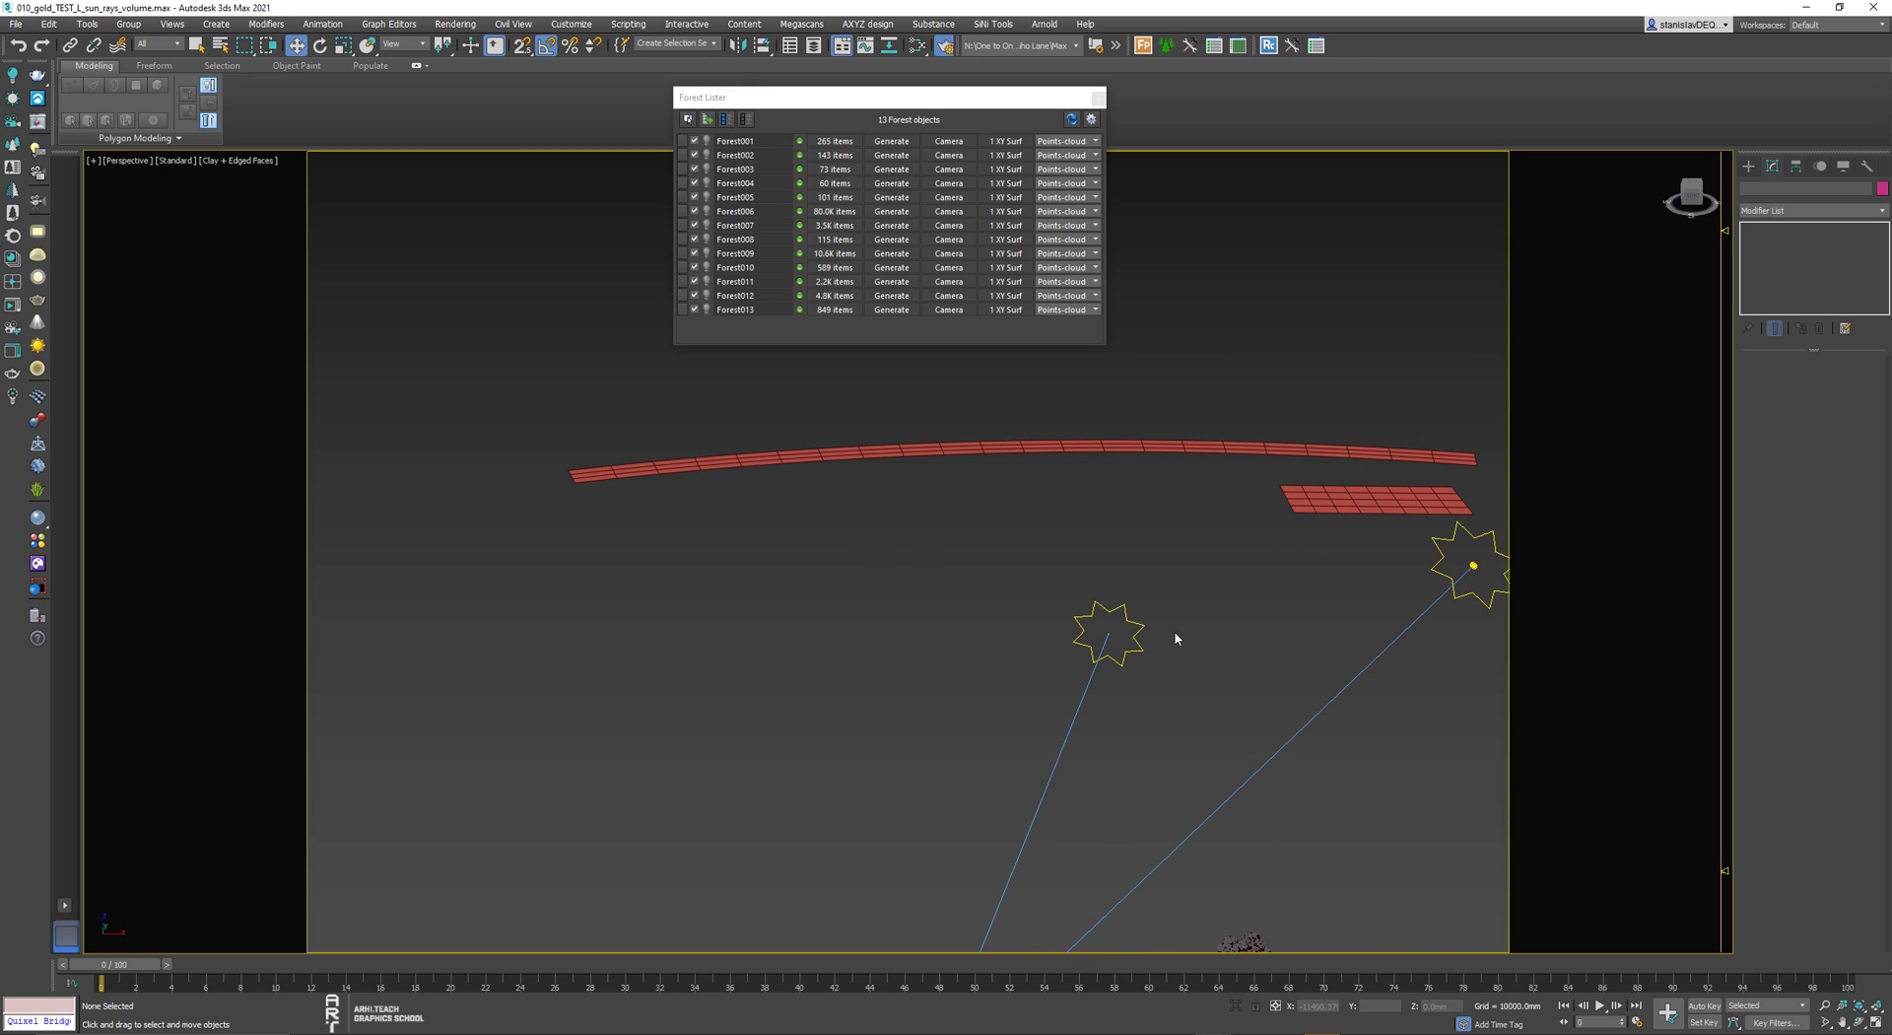
# - Turn visibility back on for Forest001 through Forest013 in Forest Lister
pyautogui.click(705, 142)
pyautogui.click(705, 156)
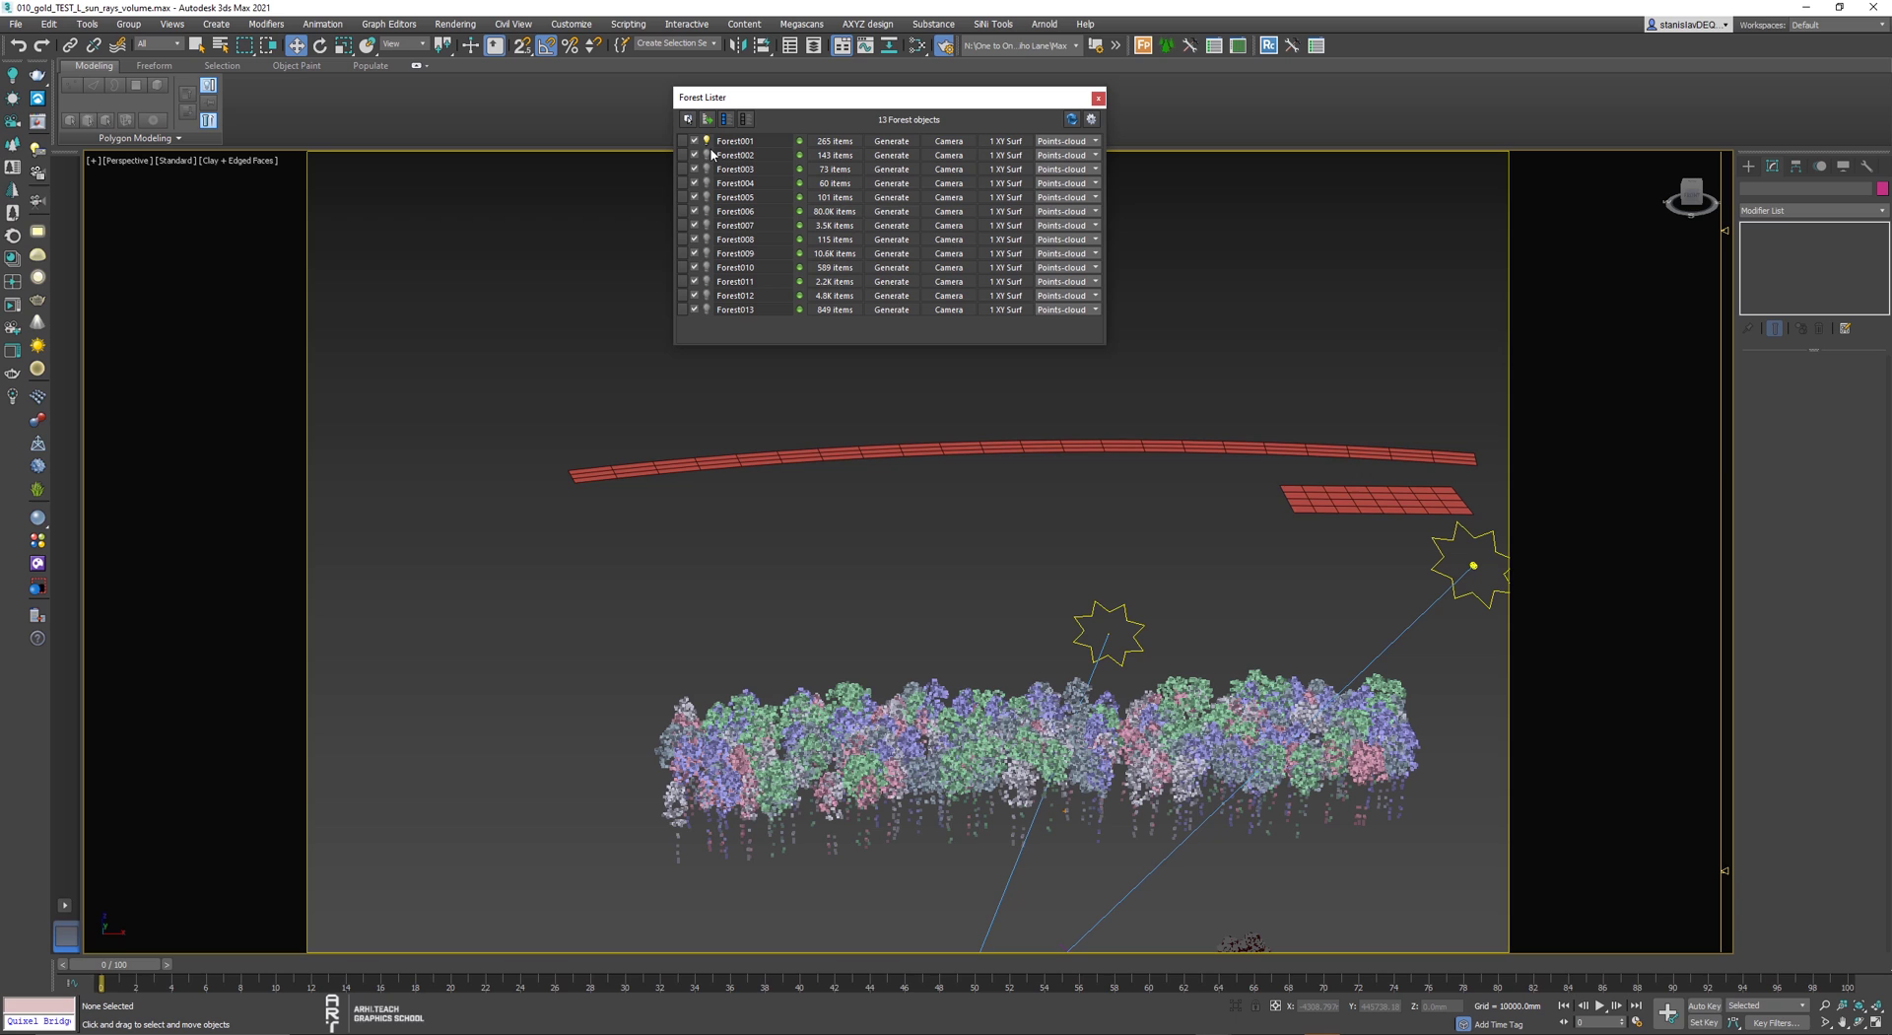
pyautogui.click(706, 169)
pyautogui.click(705, 183)
pyautogui.click(705, 197)
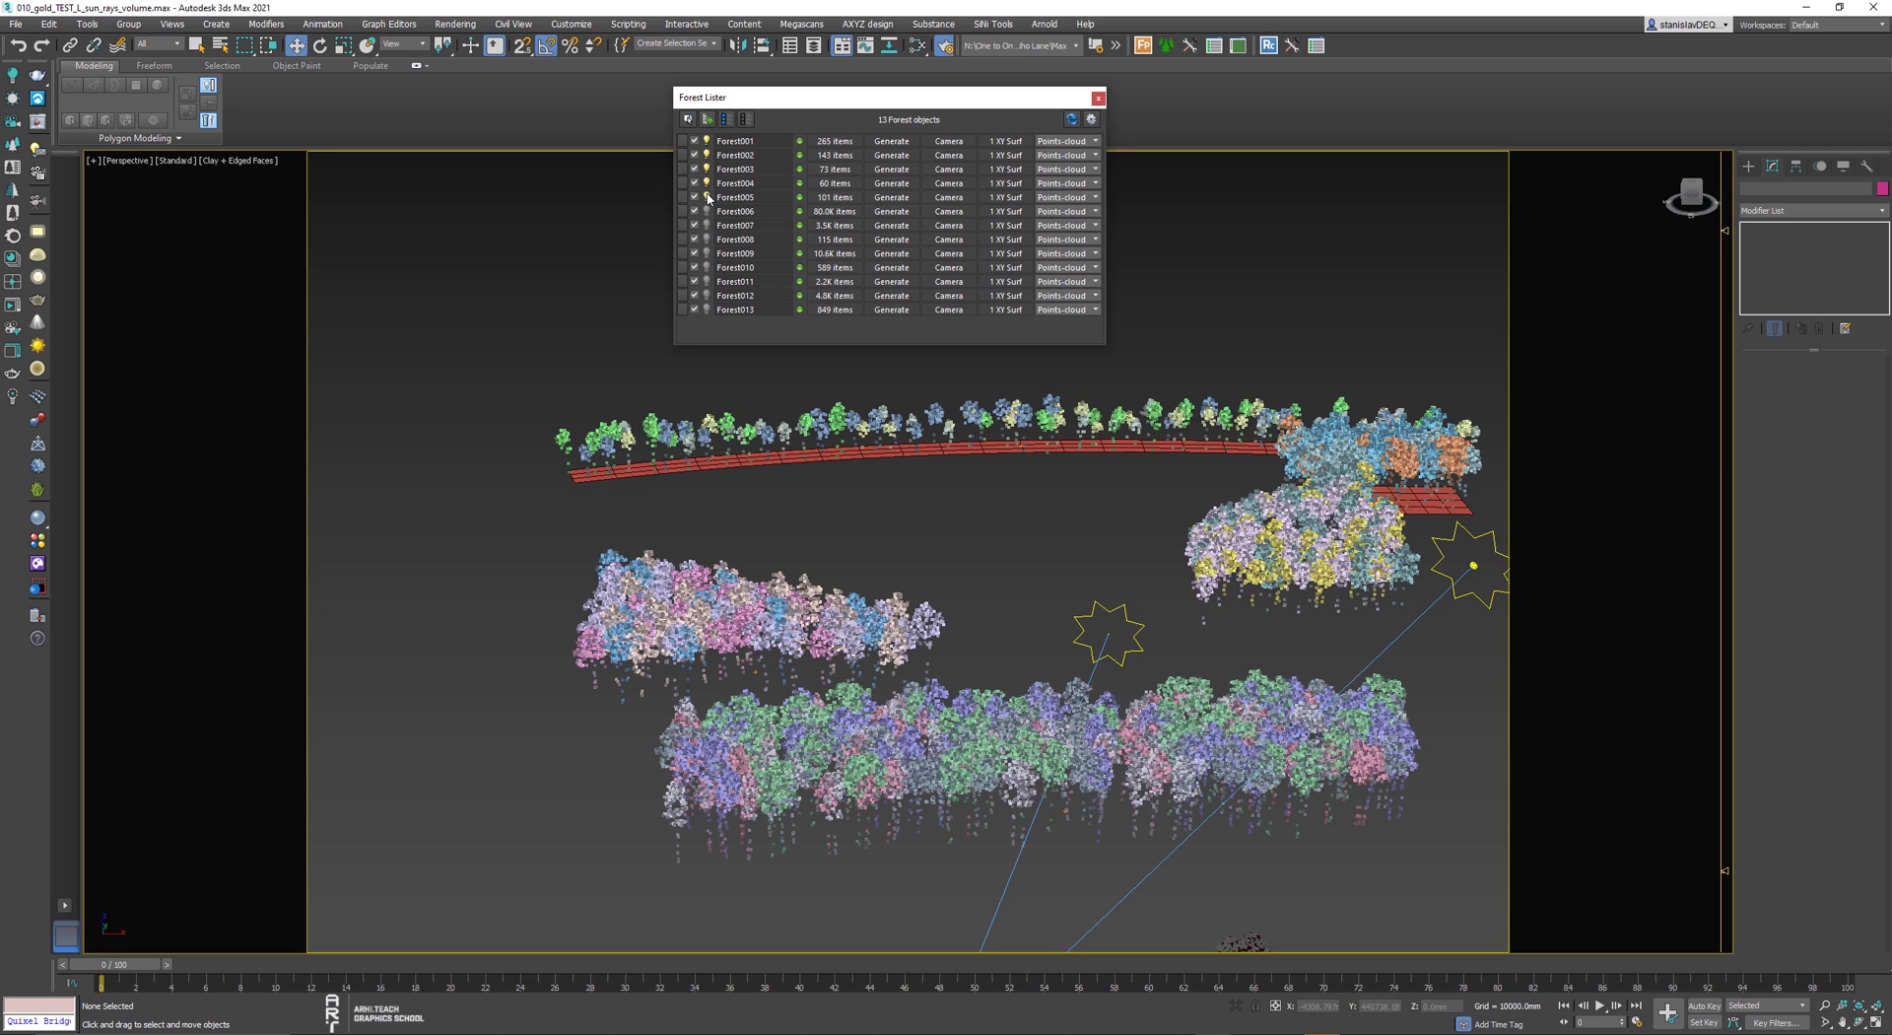
pyautogui.click(706, 210)
pyautogui.click(706, 225)
pyautogui.click(705, 239)
pyautogui.click(706, 253)
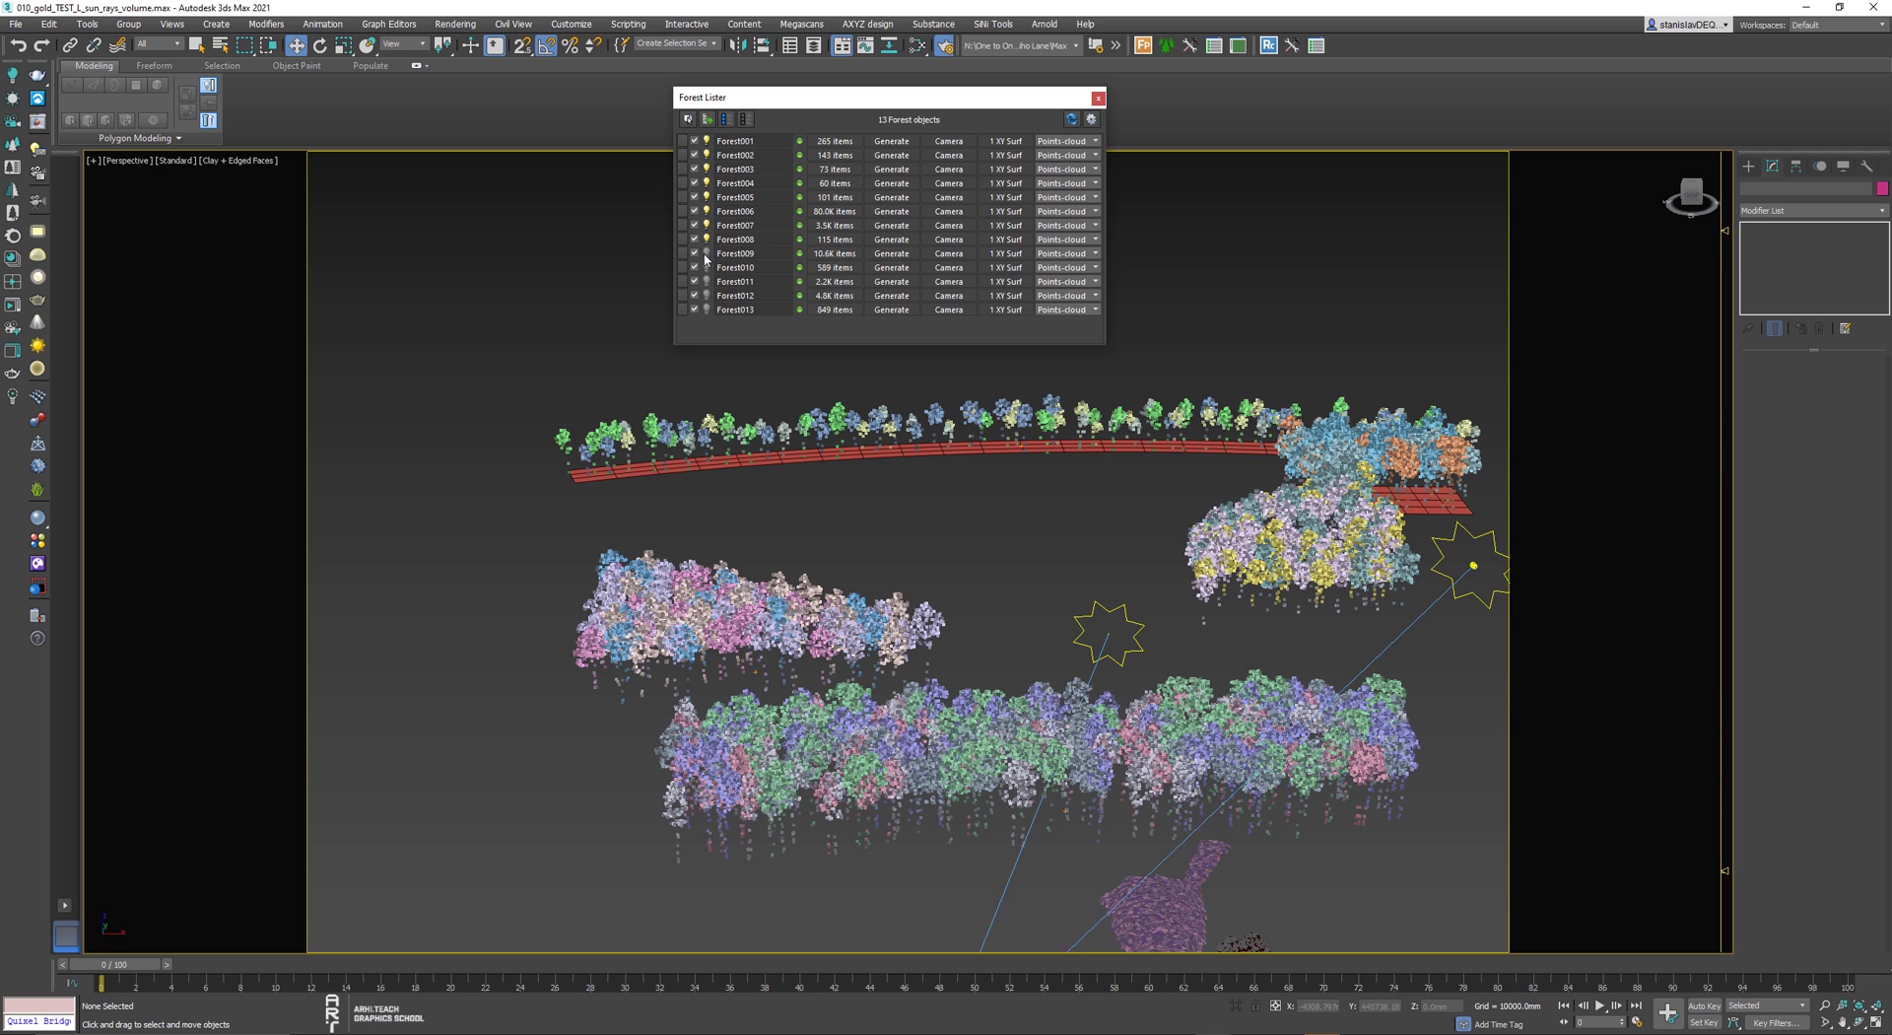
pyautogui.click(705, 268)
pyautogui.click(705, 282)
pyautogui.click(705, 296)
pyautogui.click(705, 309)
# - Zoom toward the small clumps, select Forest009 to inspect it, then return to CoronaCamera001
pyautogui.scroll(-6, 1074, 885)
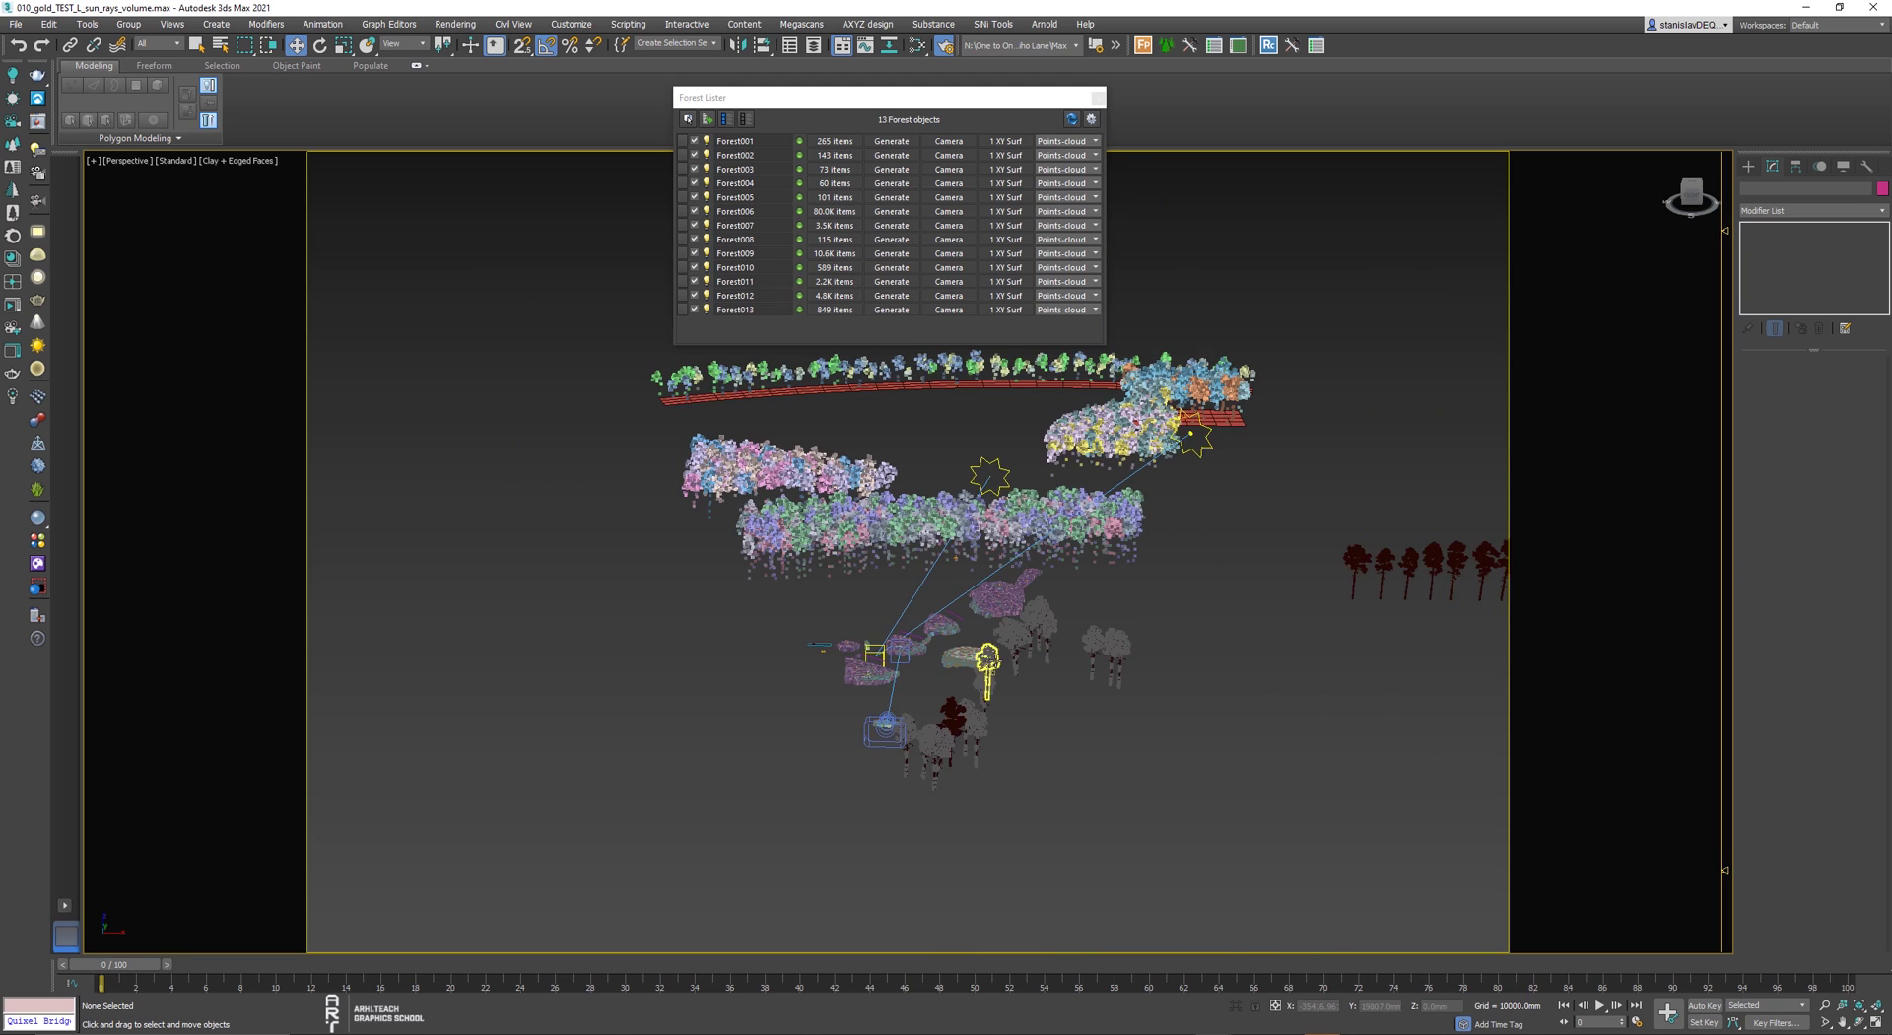
pyautogui.scroll(3, 999, 680)
pyautogui.keyDown('alt'); pyautogui.moveTo(999, 681); pyautogui.dragTo(964, 650, button='middle'); pyautogui.keyUp('alt')
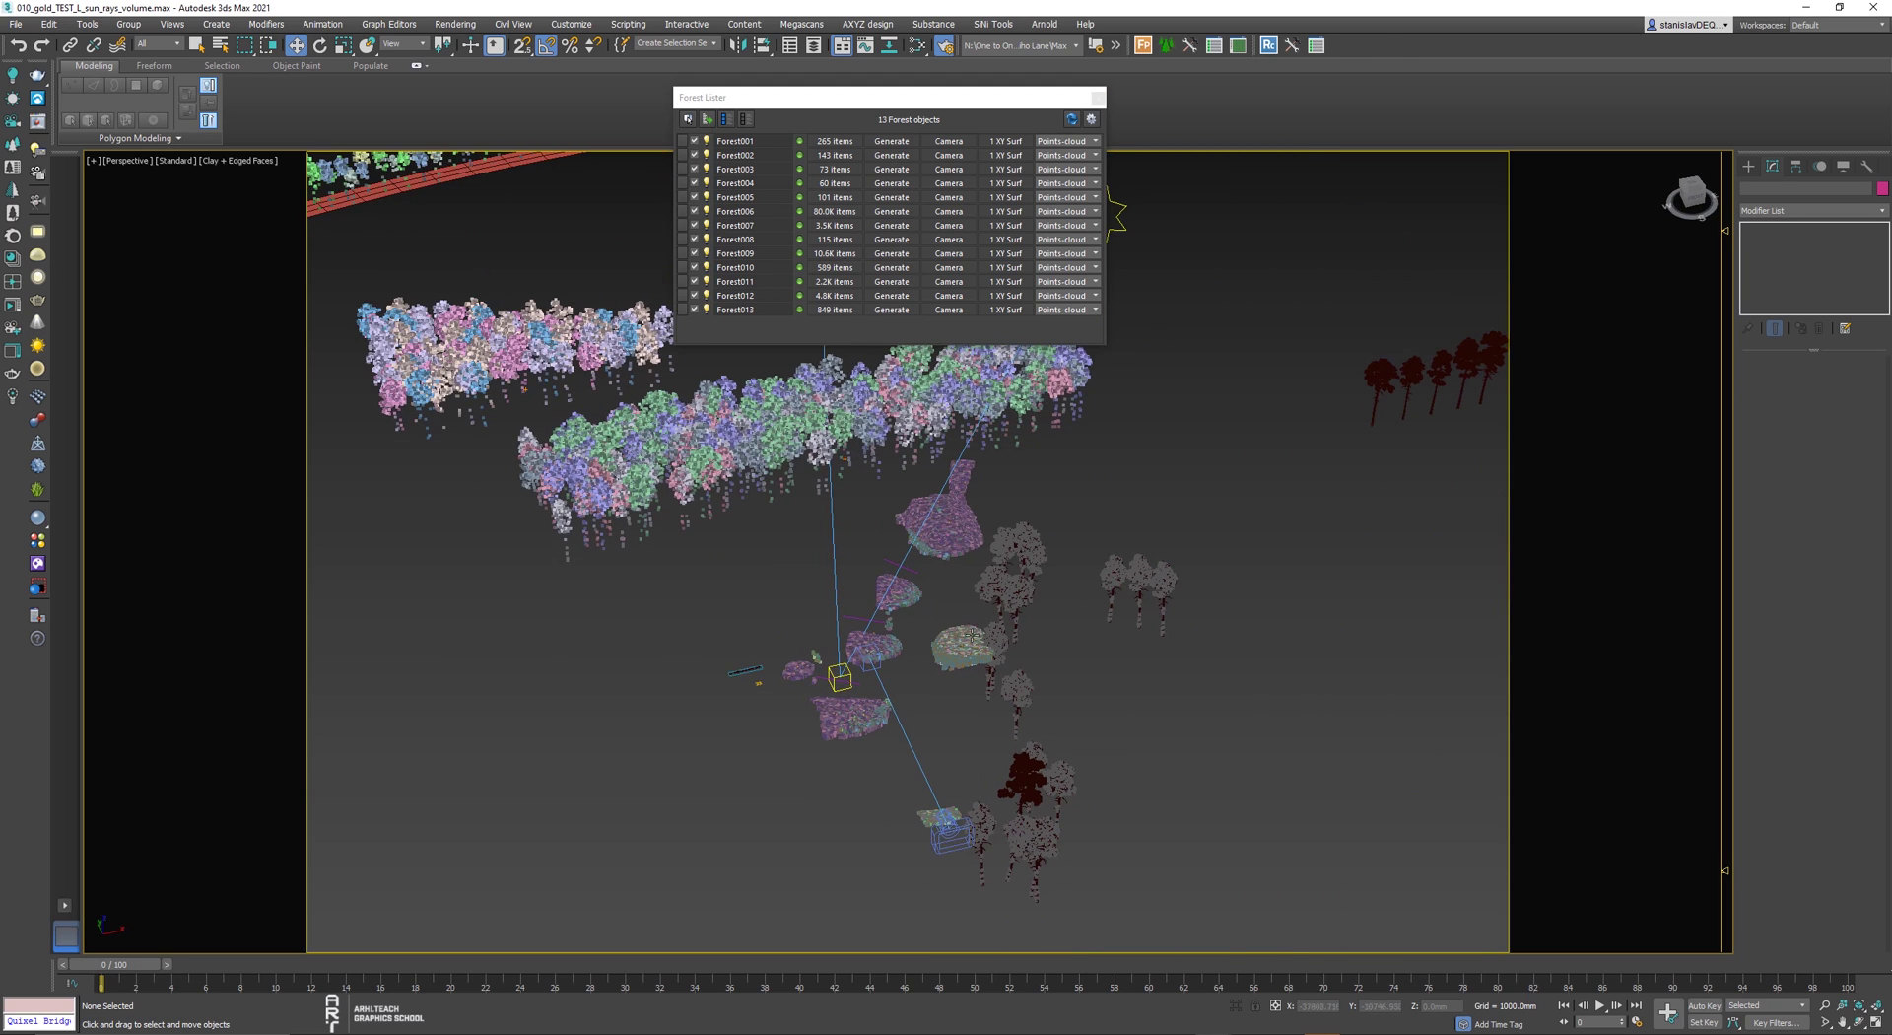
pyautogui.click(963, 650)
pyautogui.scroll(5, 964, 650)
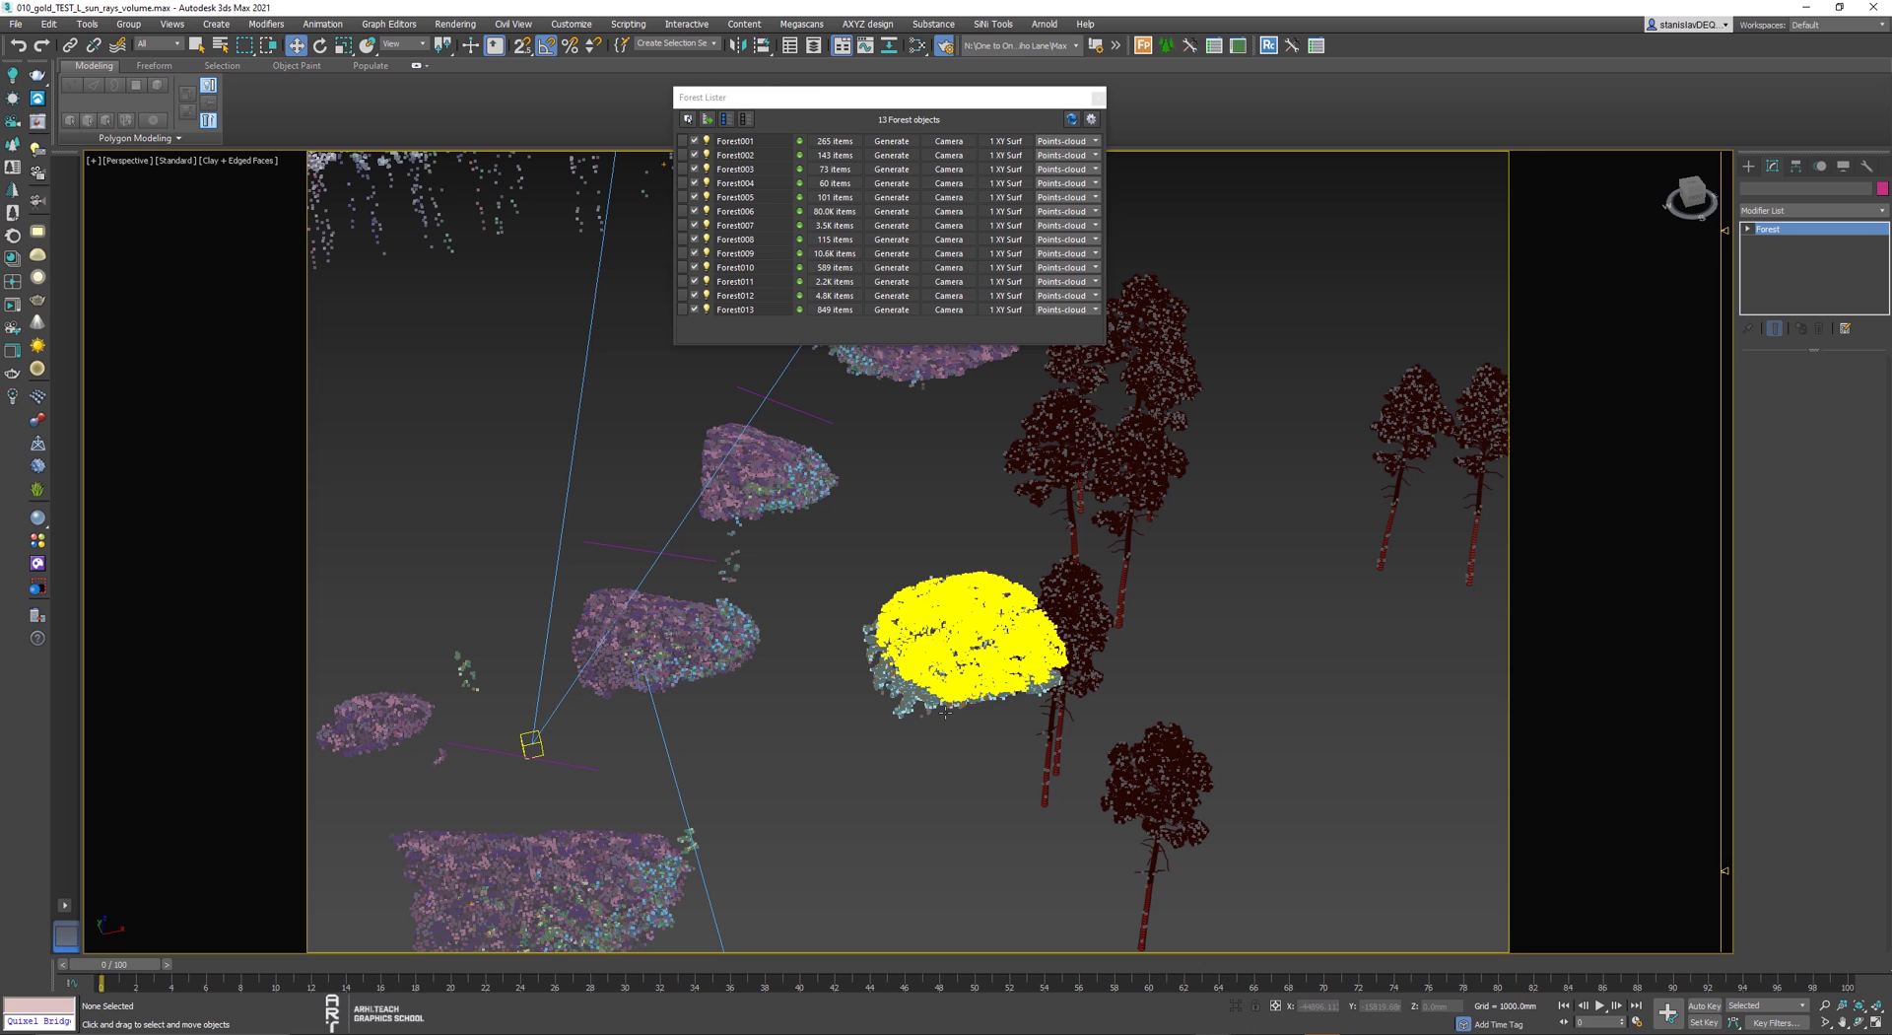
pyautogui.click(953, 666)
pyautogui.scroll(-3, 971, 690)
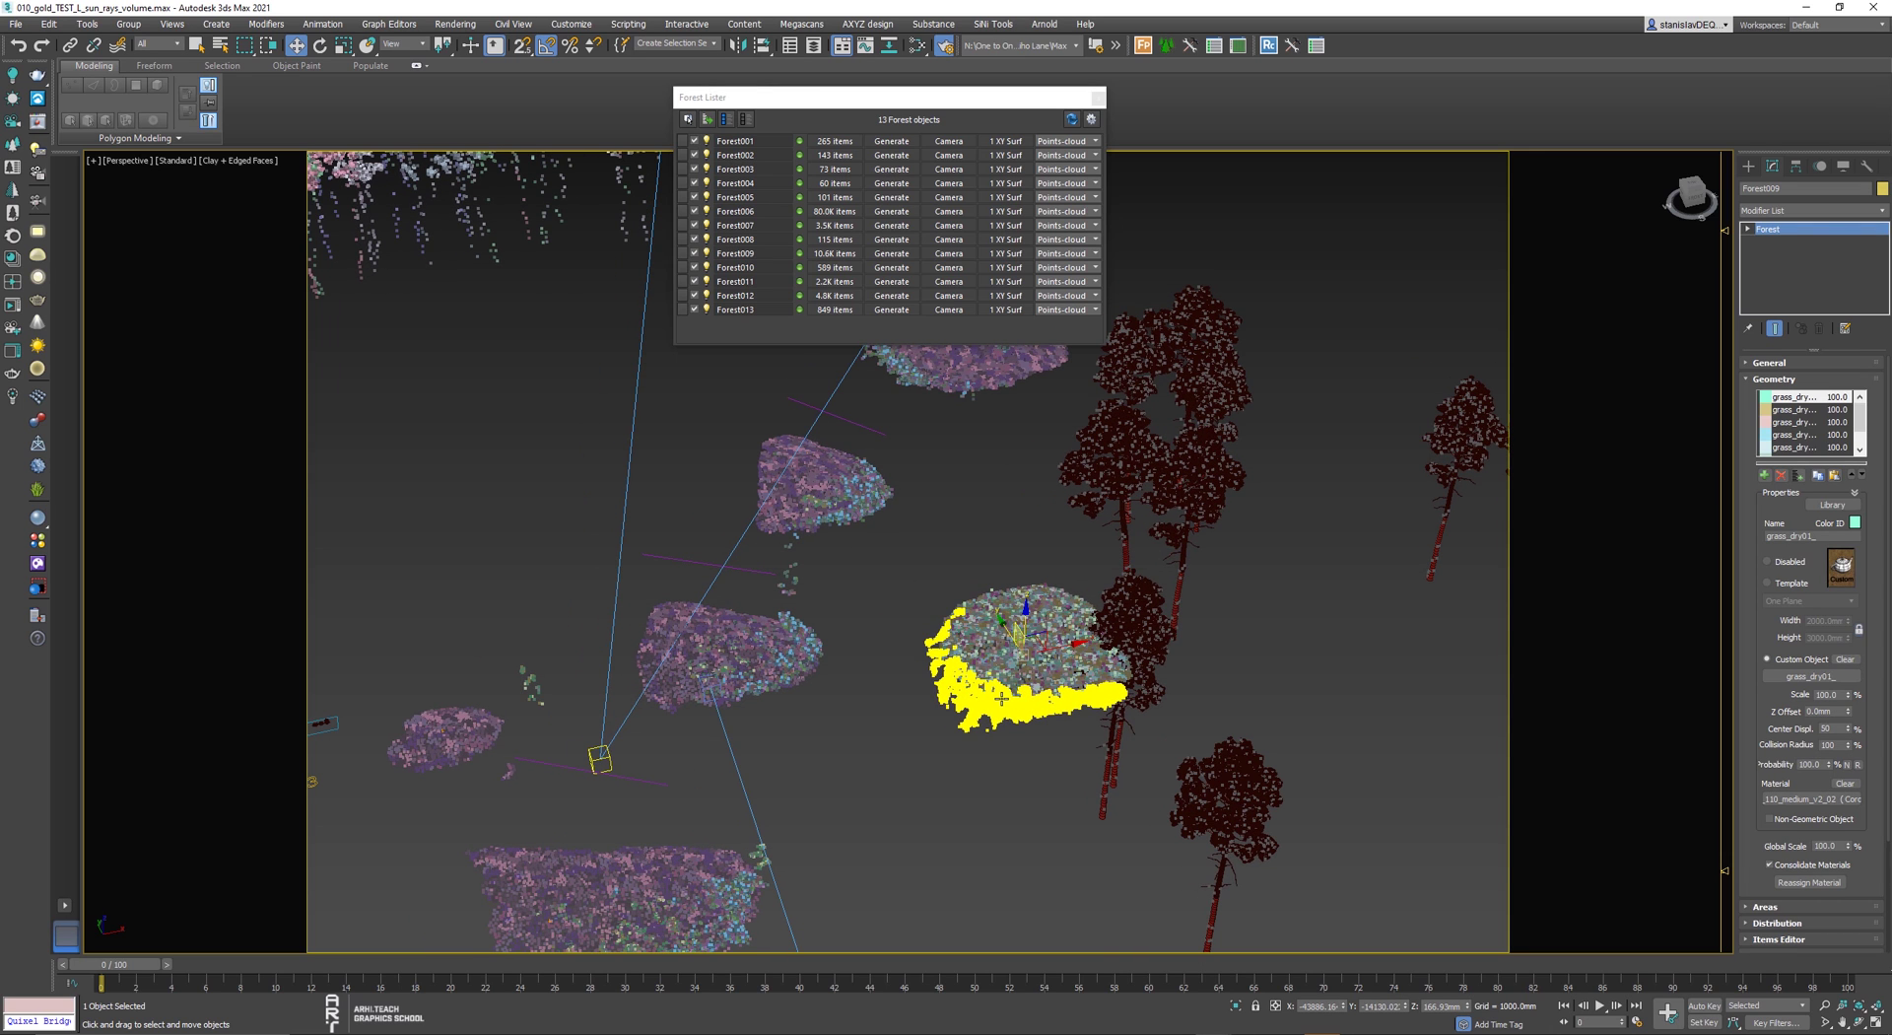
pyautogui.press('c')
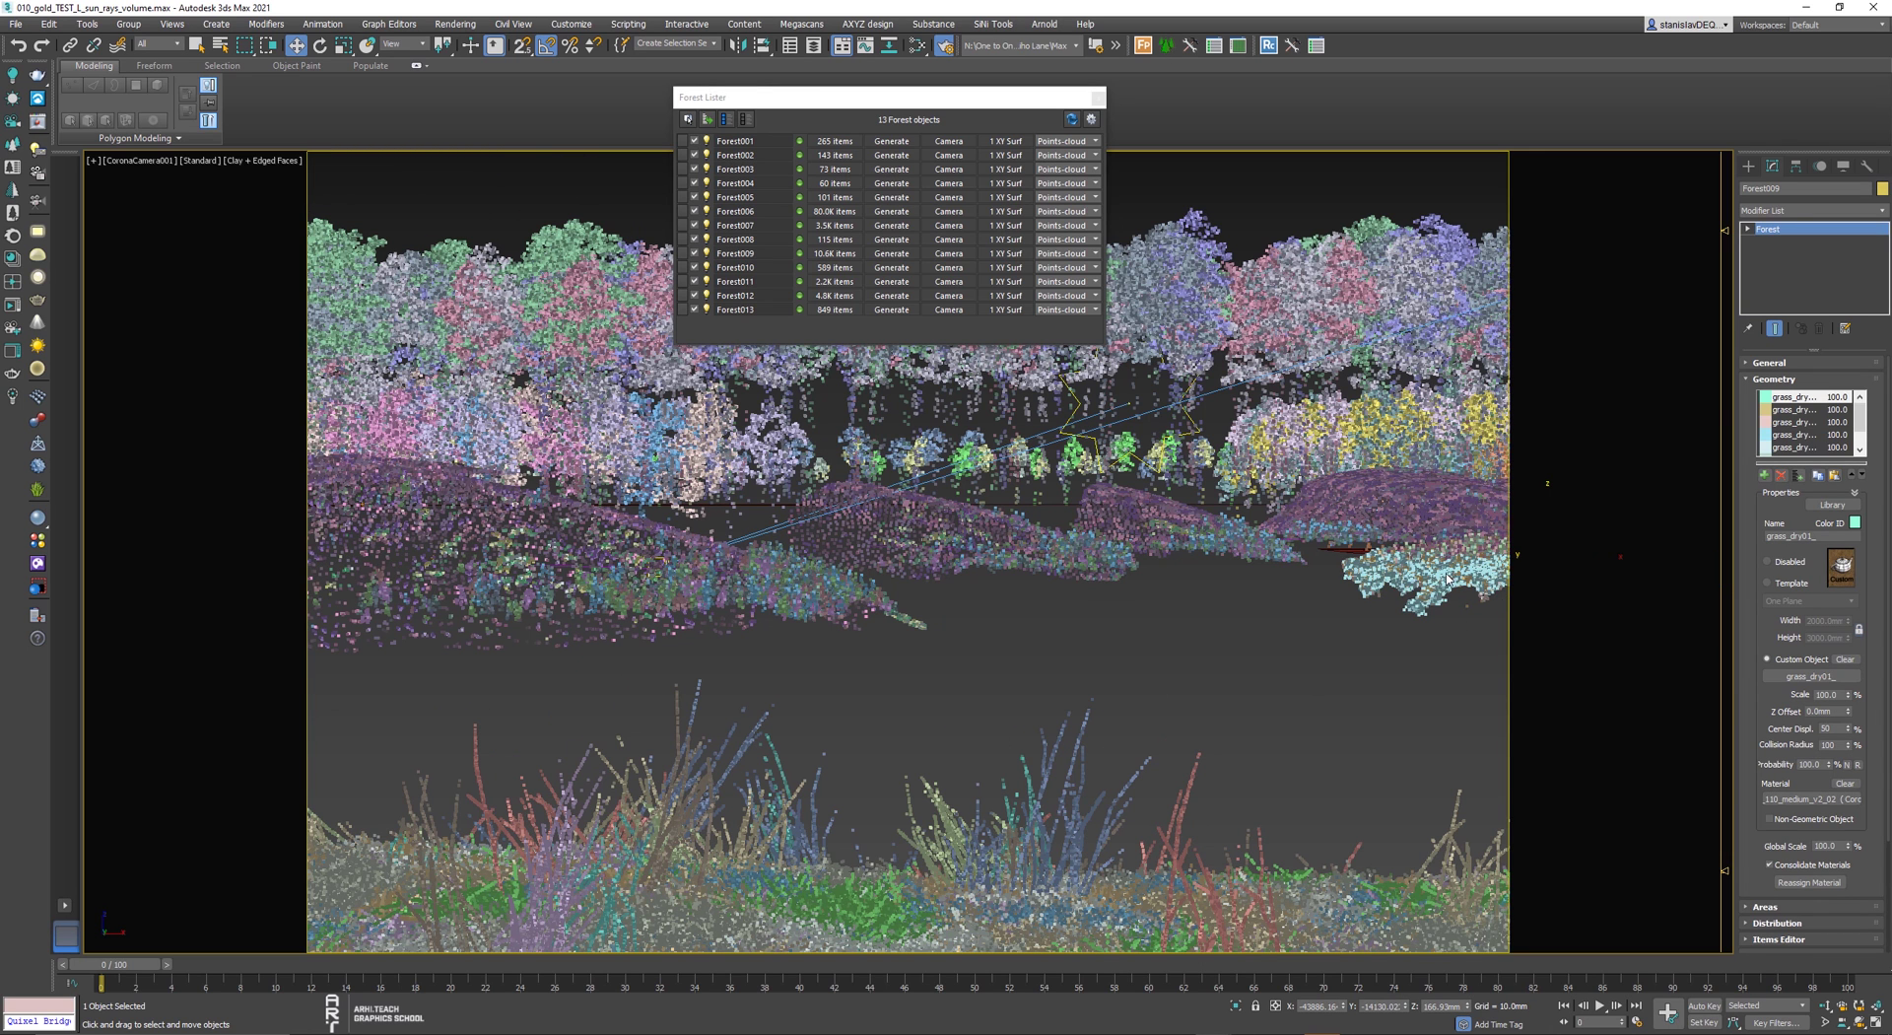
# - Inspect the foreground grass and Forest008, then select Forest001 in Forest Lister
pyautogui.click(1014, 856)
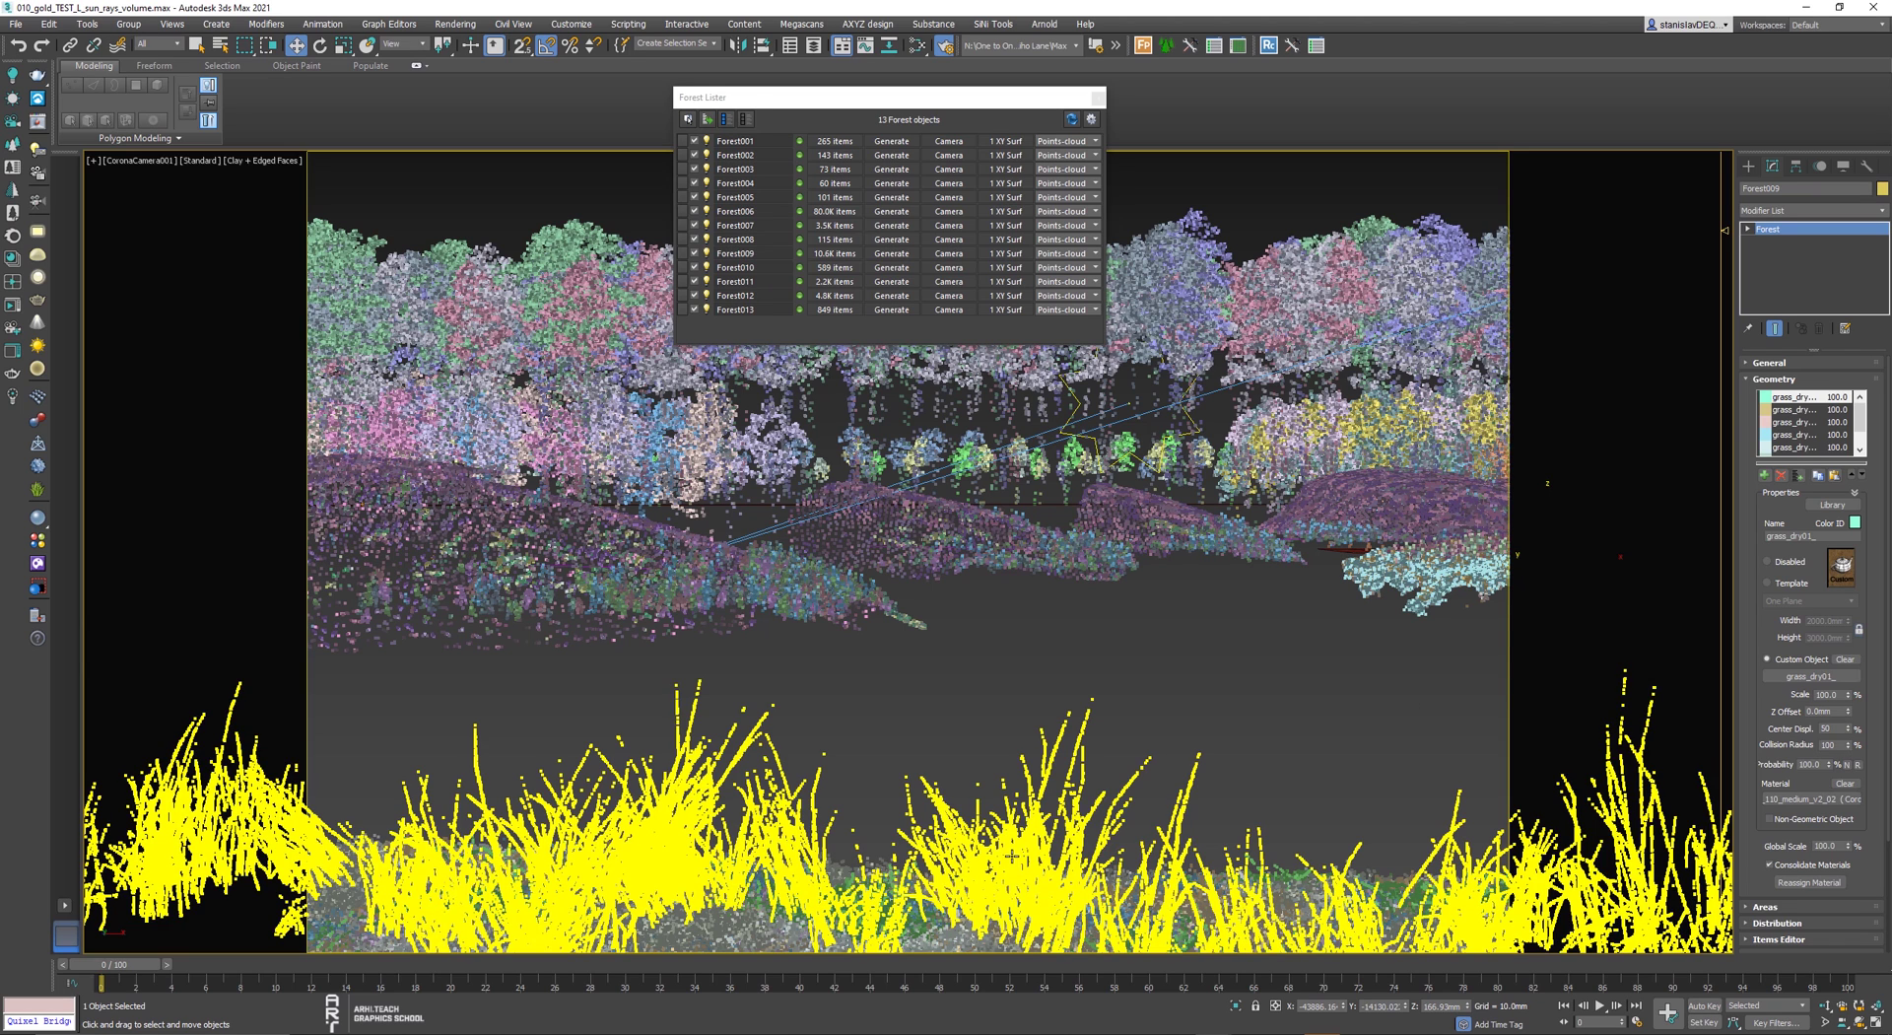
pyautogui.click(932, 933)
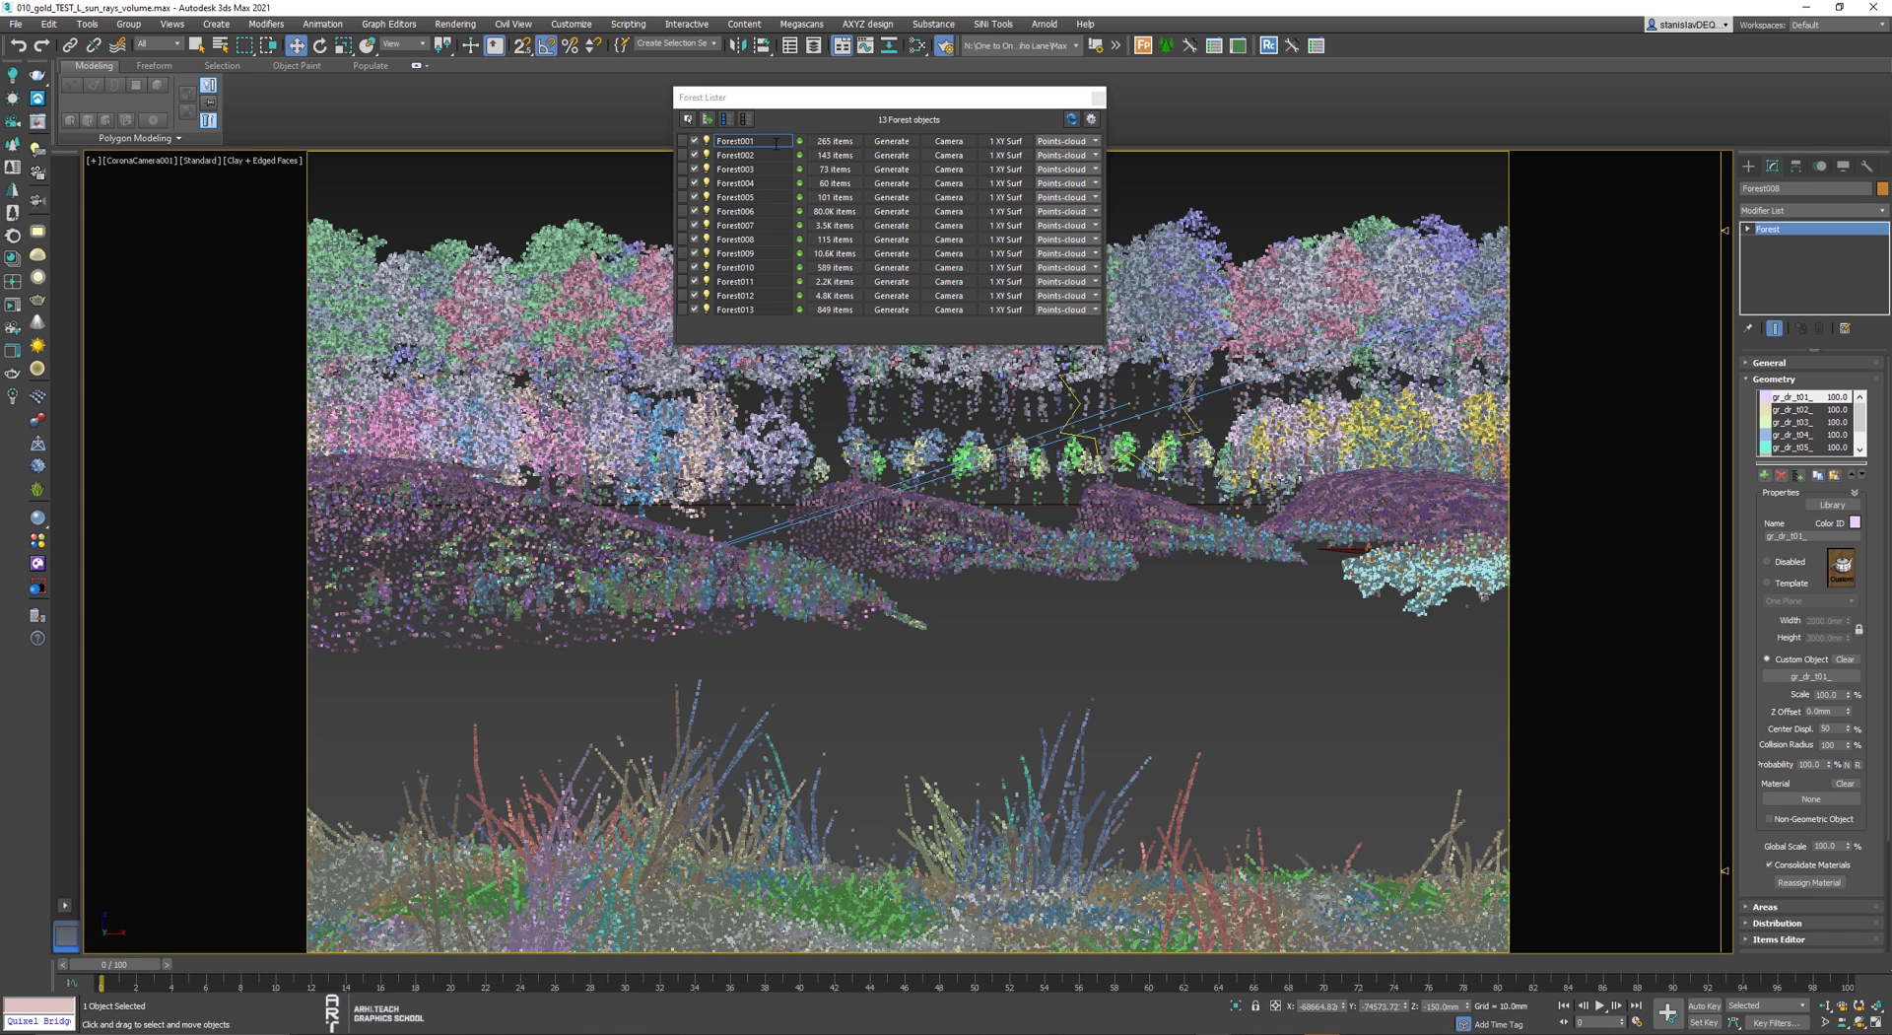
pyautogui.click(840, 143)
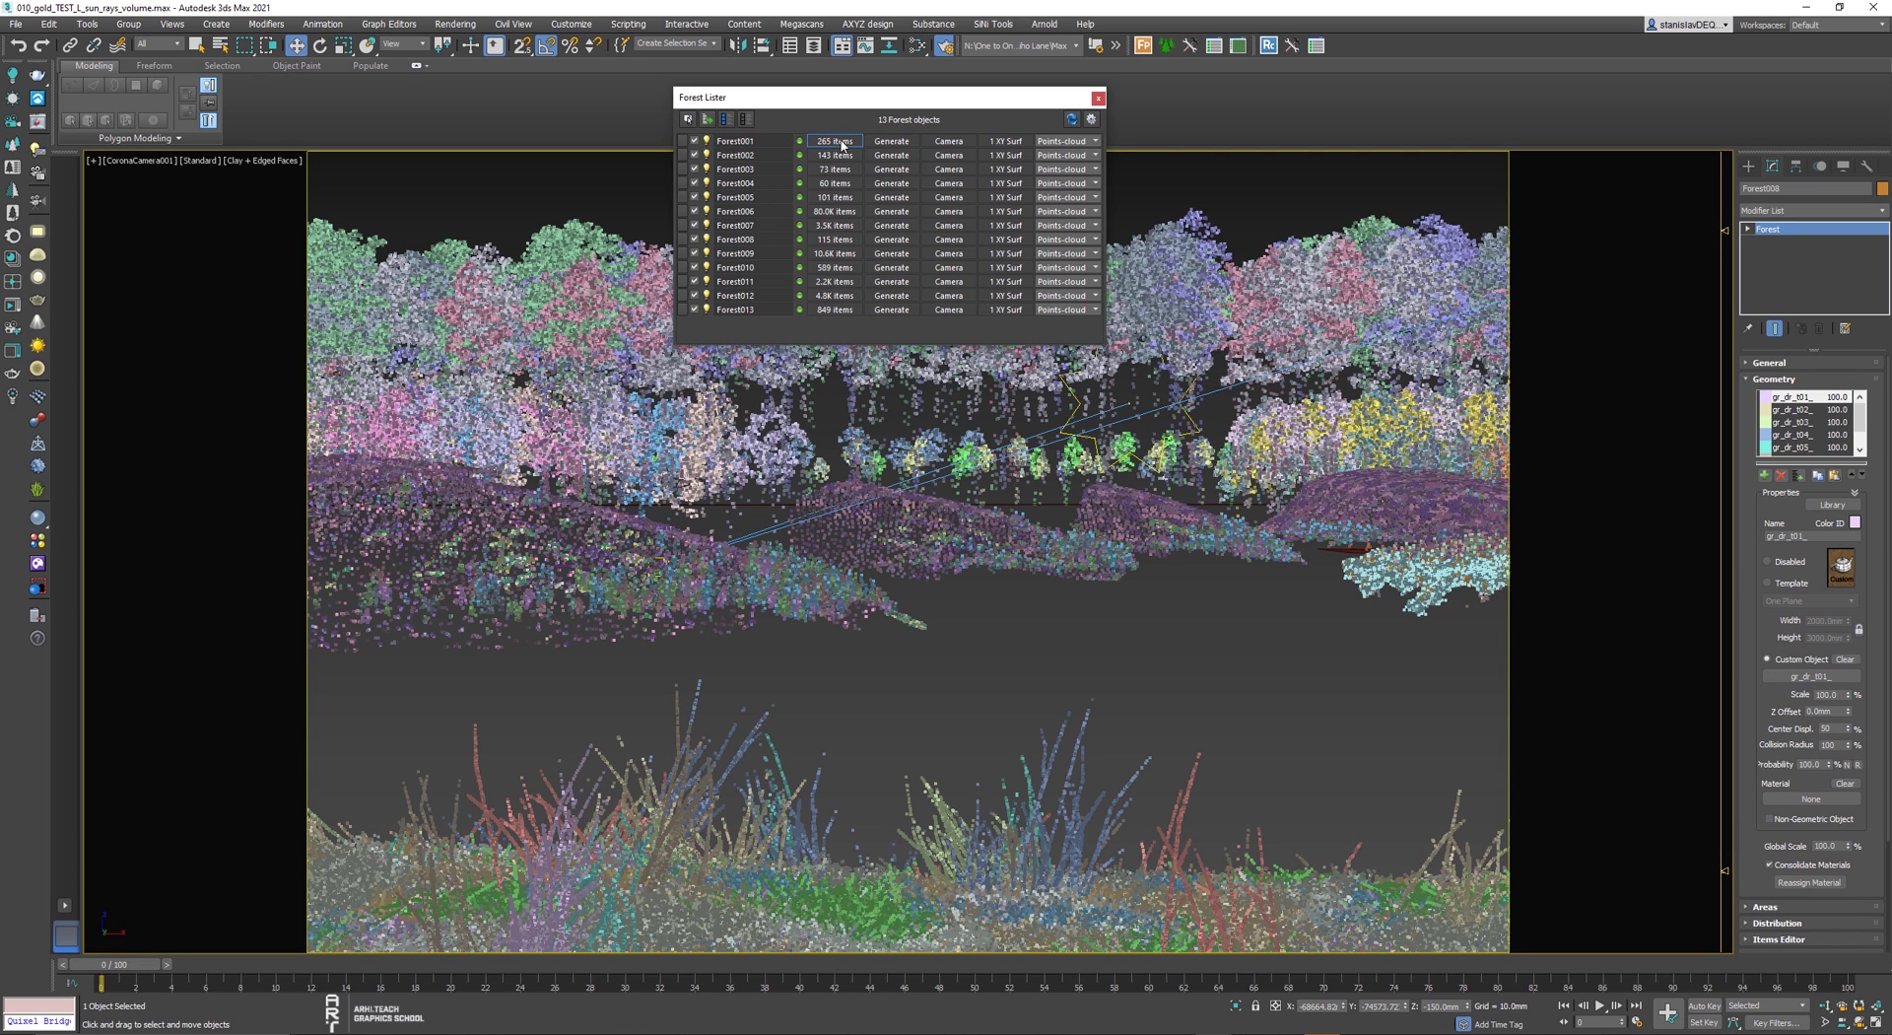
pyautogui.click(841, 143)
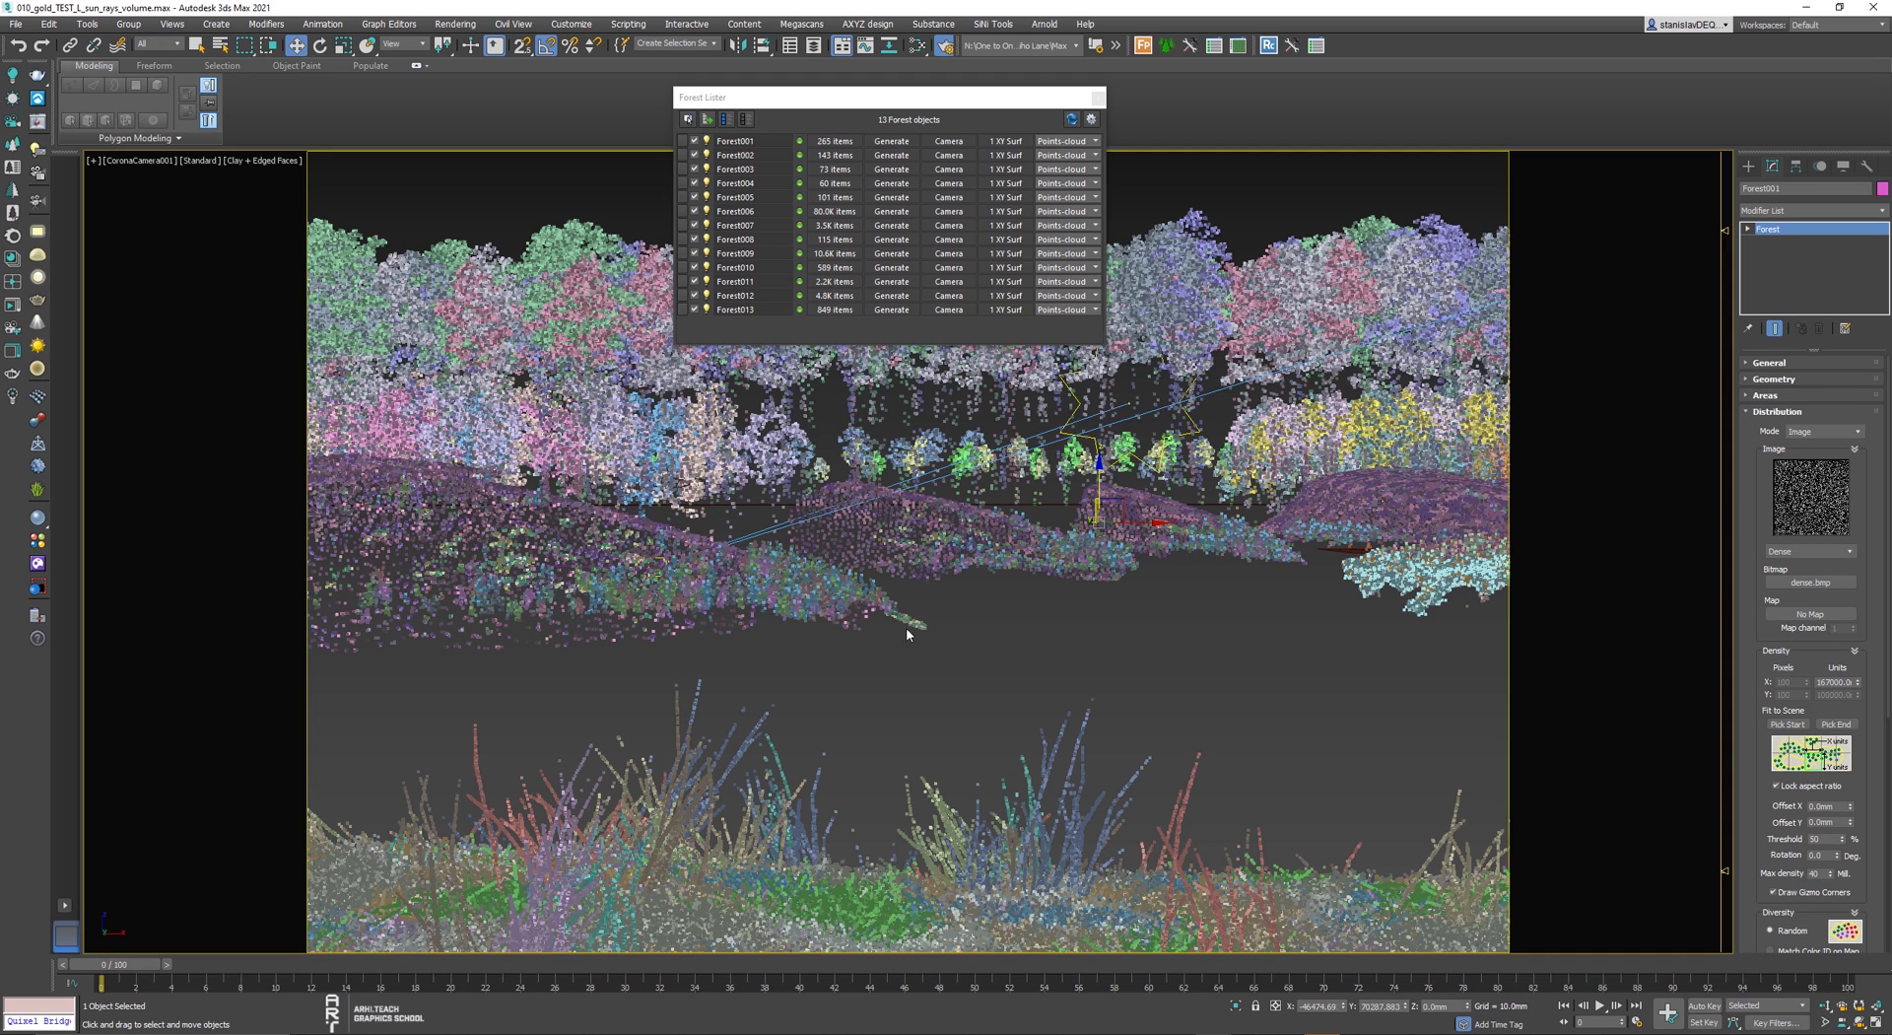
# - Toggle Forest001's visibility off and back on before exporting
pyautogui.click(708, 142)
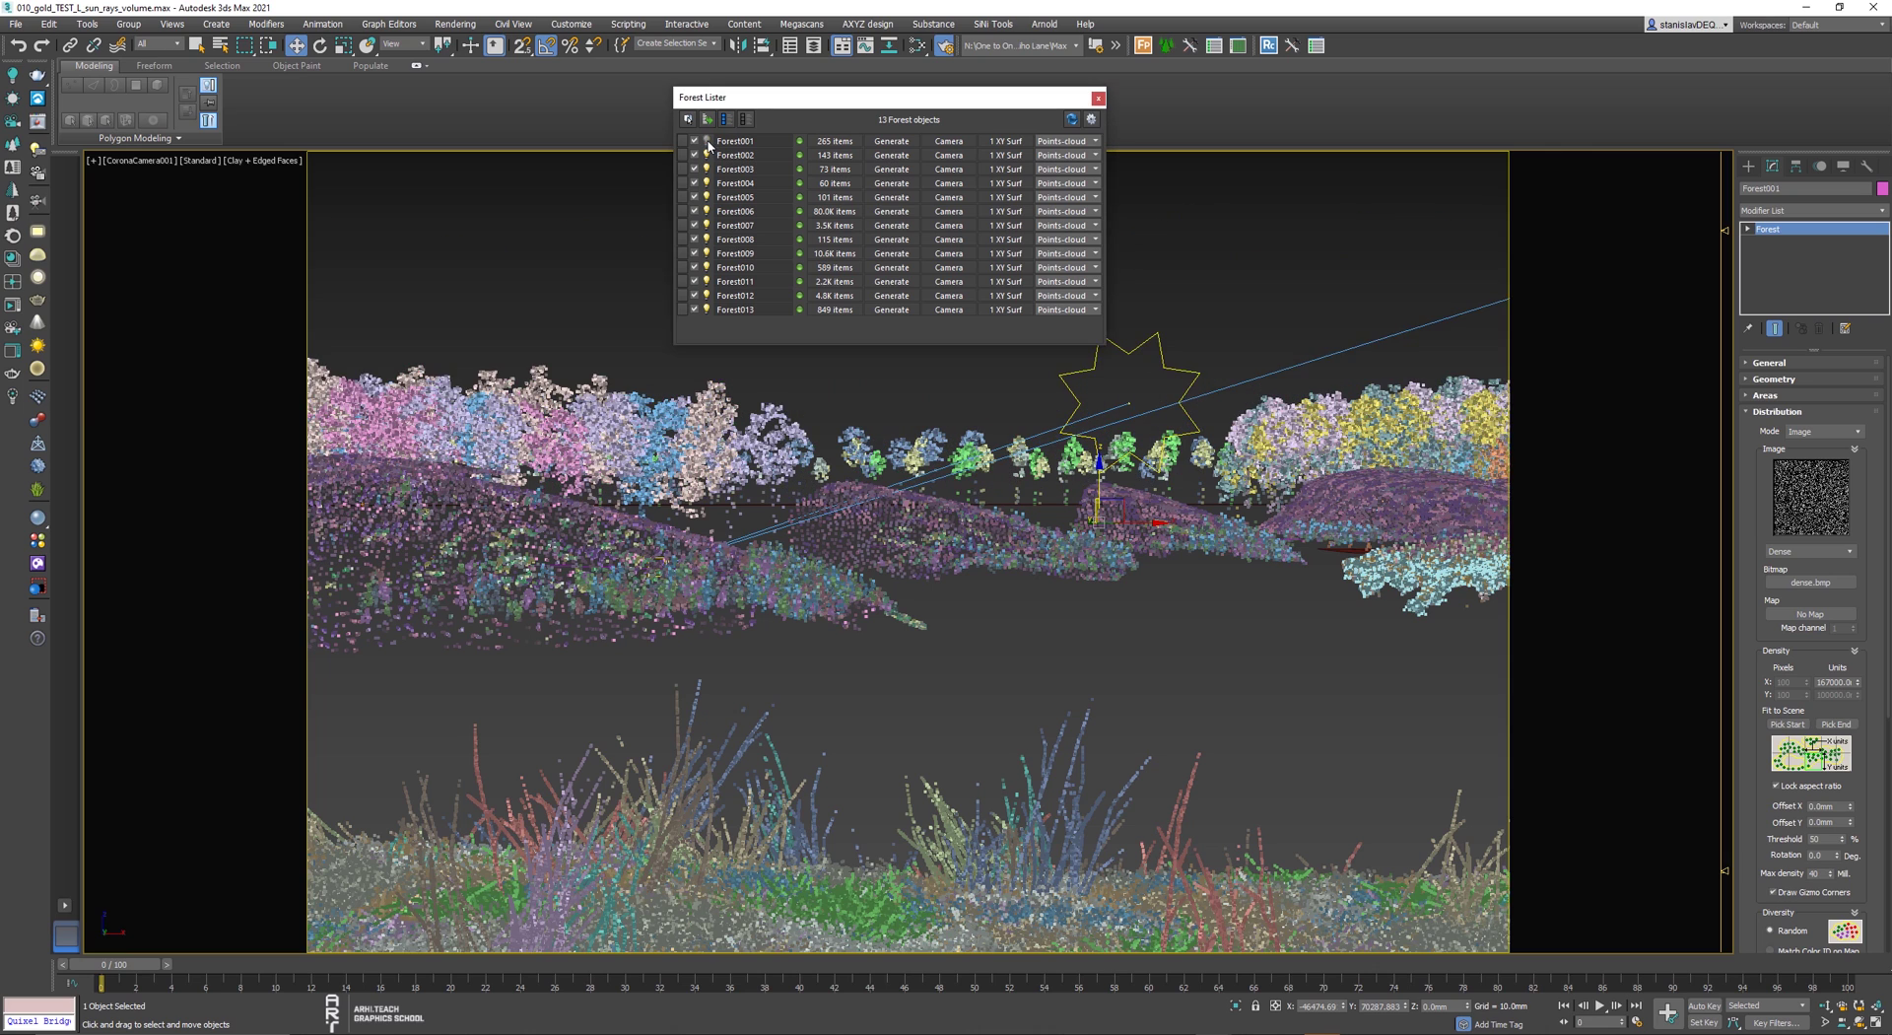
pyautogui.click(708, 142)
pyautogui.click(708, 142)
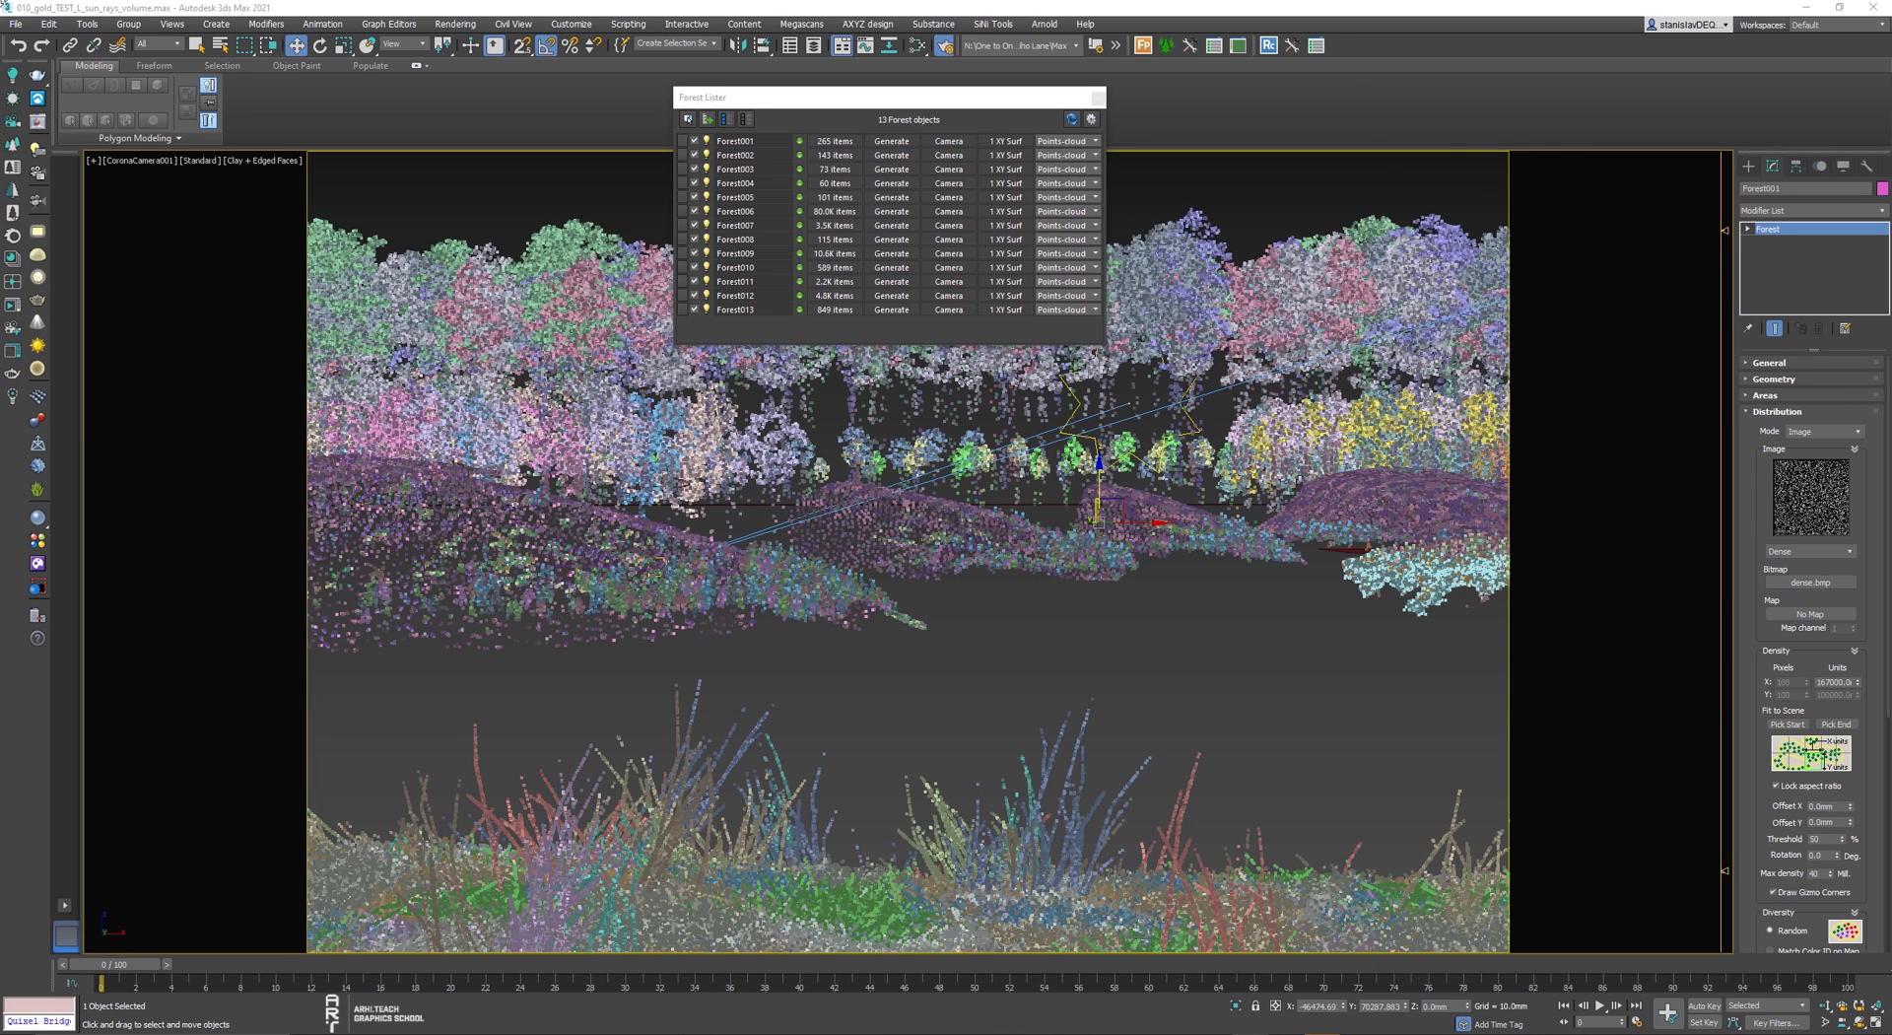
pyautogui.click(16, 26)
# - Export selected Forest001 as Plants_back_trees Datasmith file into 02_export_geometry, which crashes
pyautogui.moveTo(69, 242)
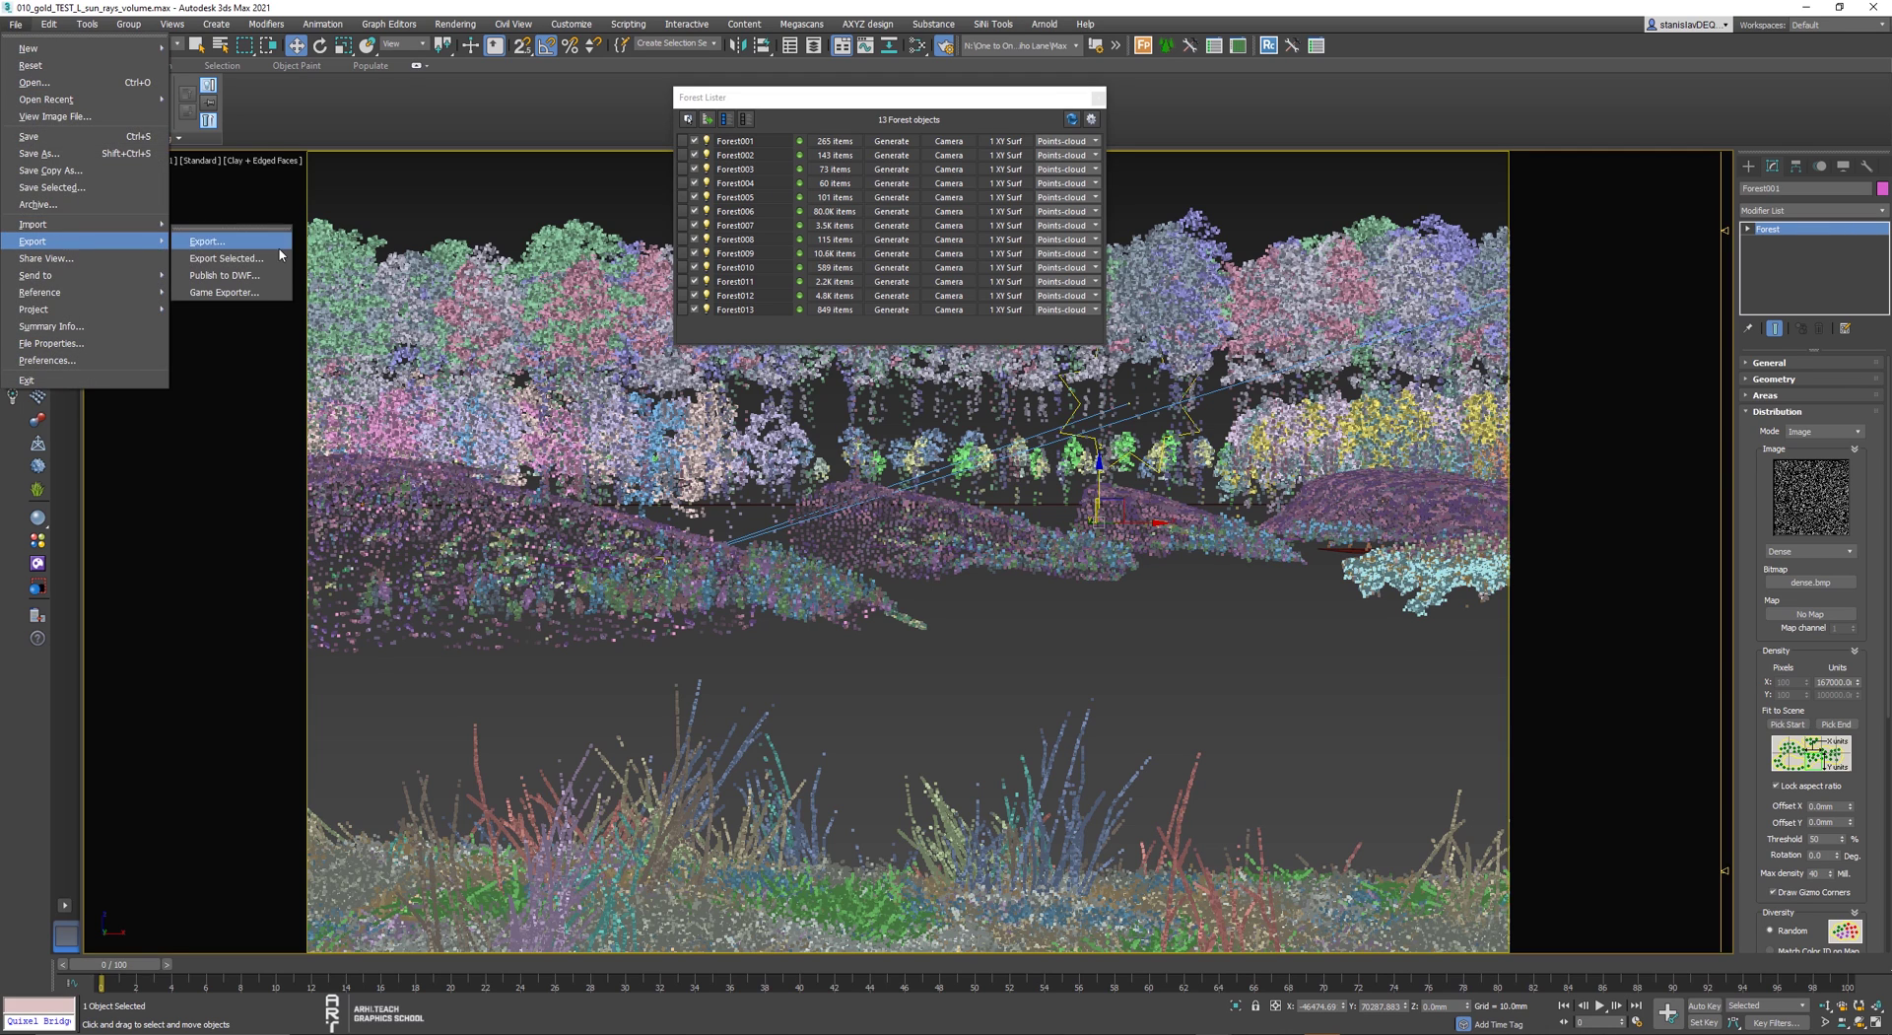
pyautogui.click(264, 260)
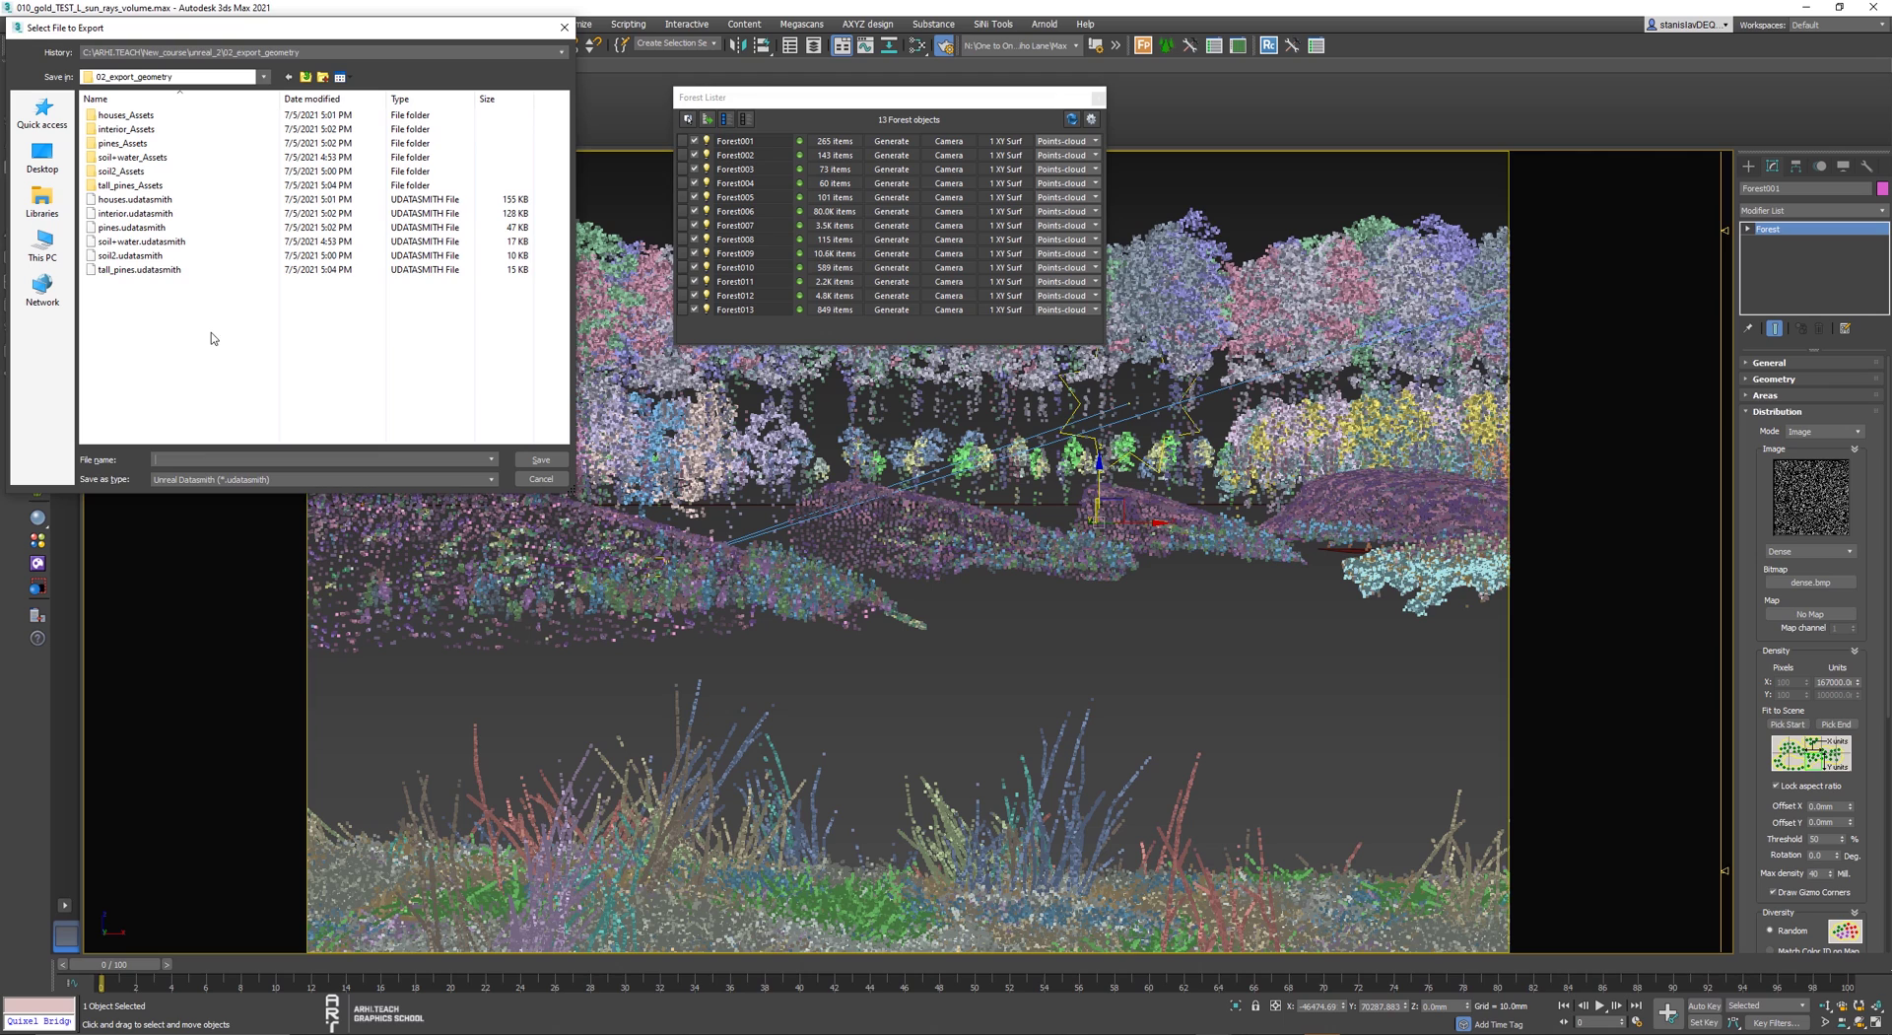
pyautogui.click(193, 461)
pyautogui.write('Plants_back_trees')
pyautogui.click(541, 459)
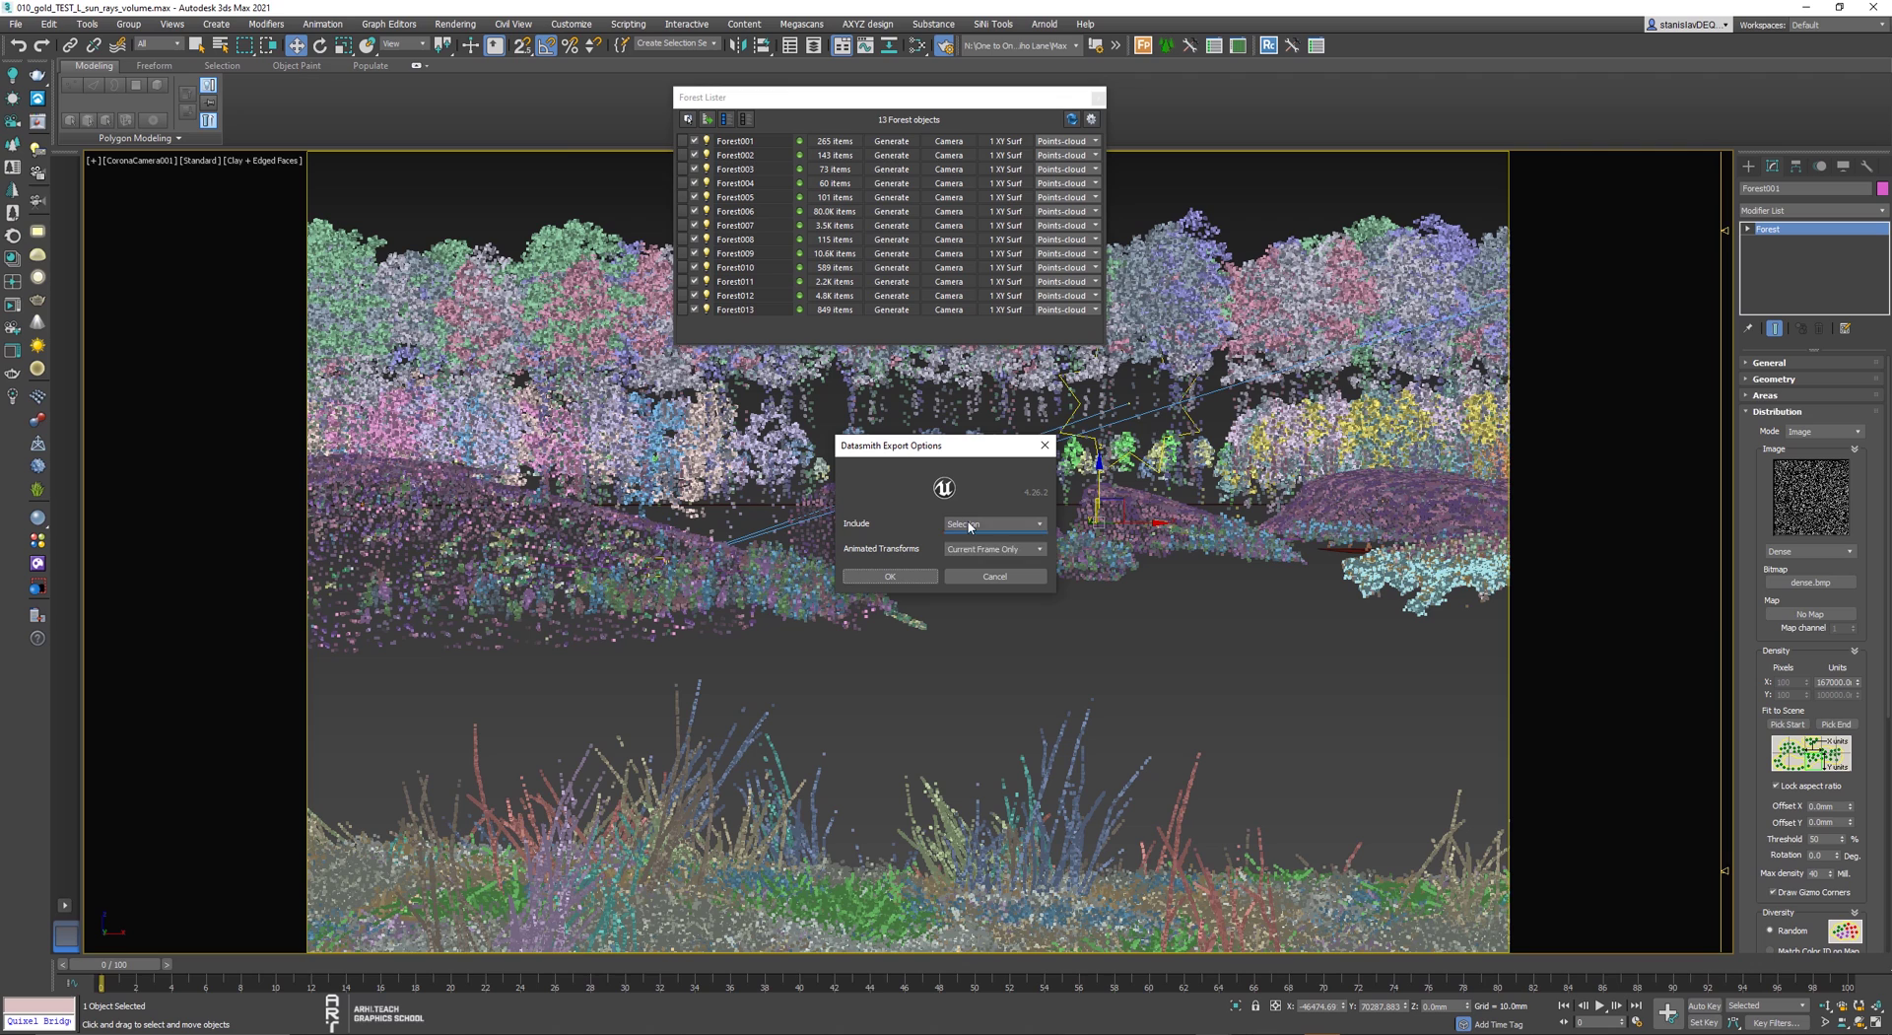
pyautogui.click(891, 578)
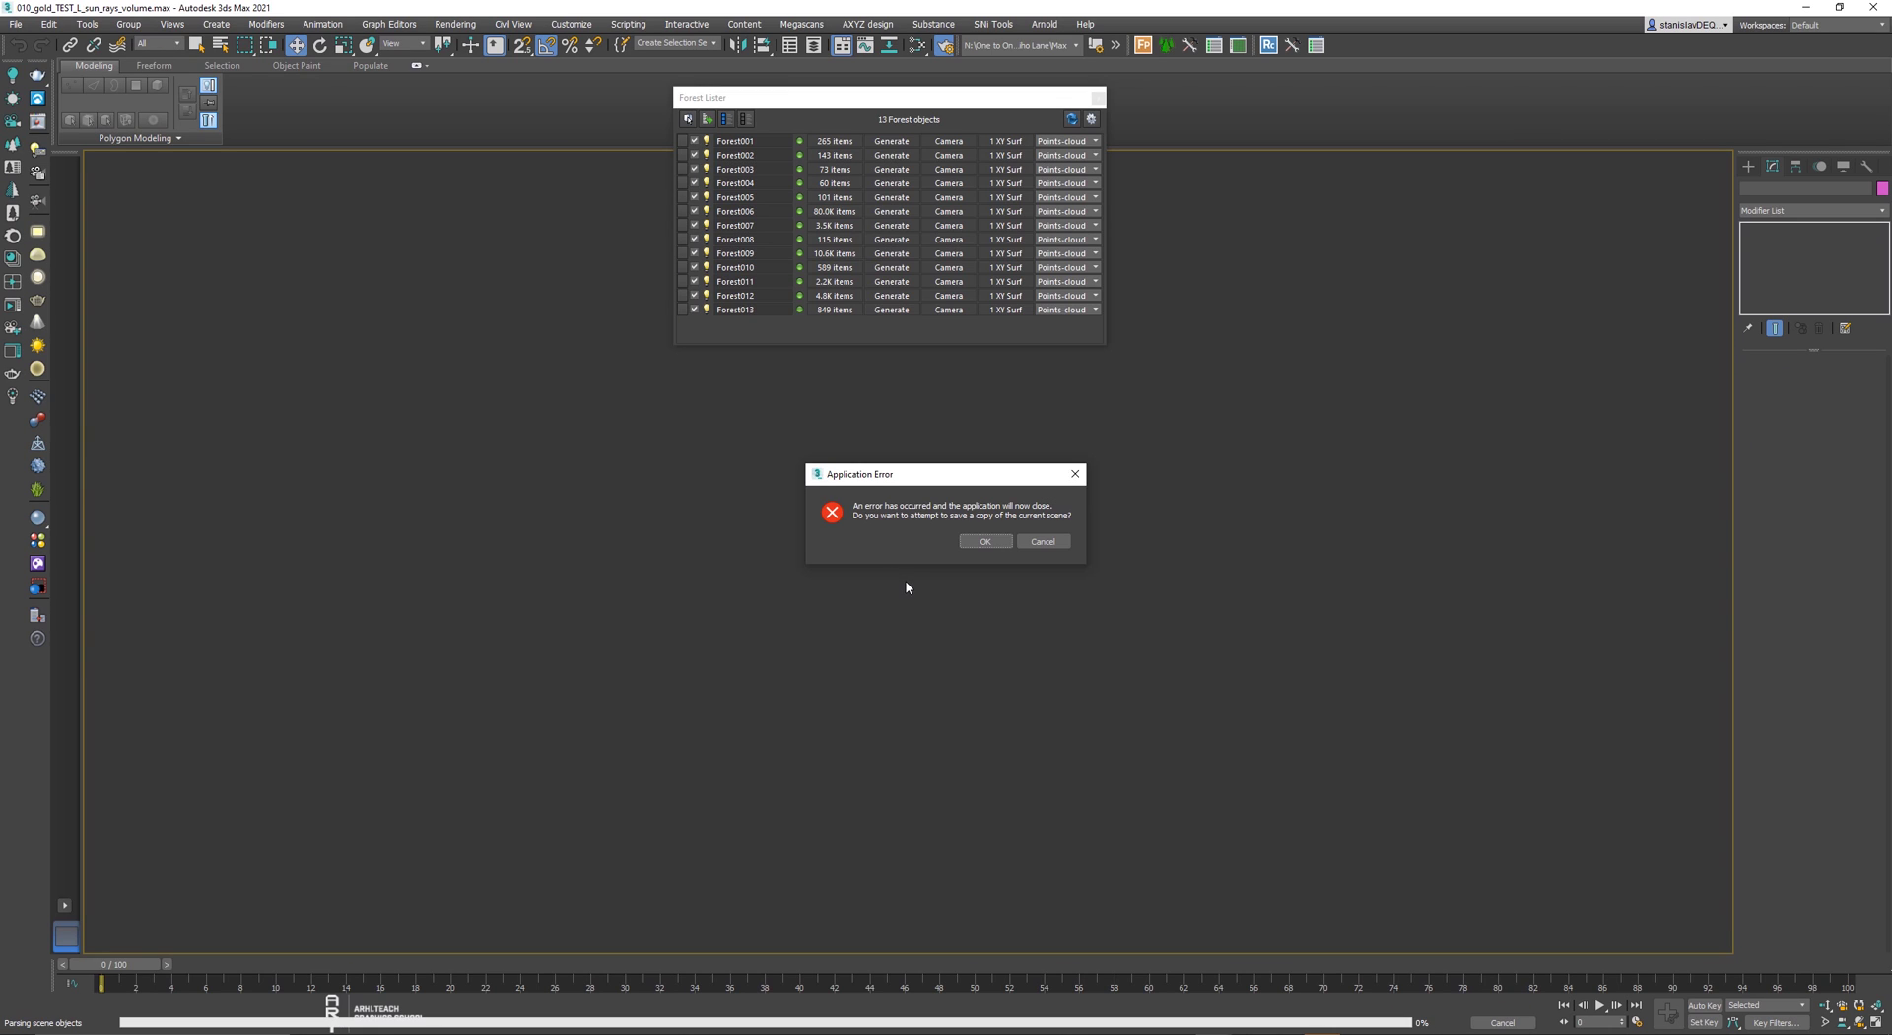
# - Accept the Application Error prompt to save a recovery copy of the scene
pyautogui.click(982, 544)
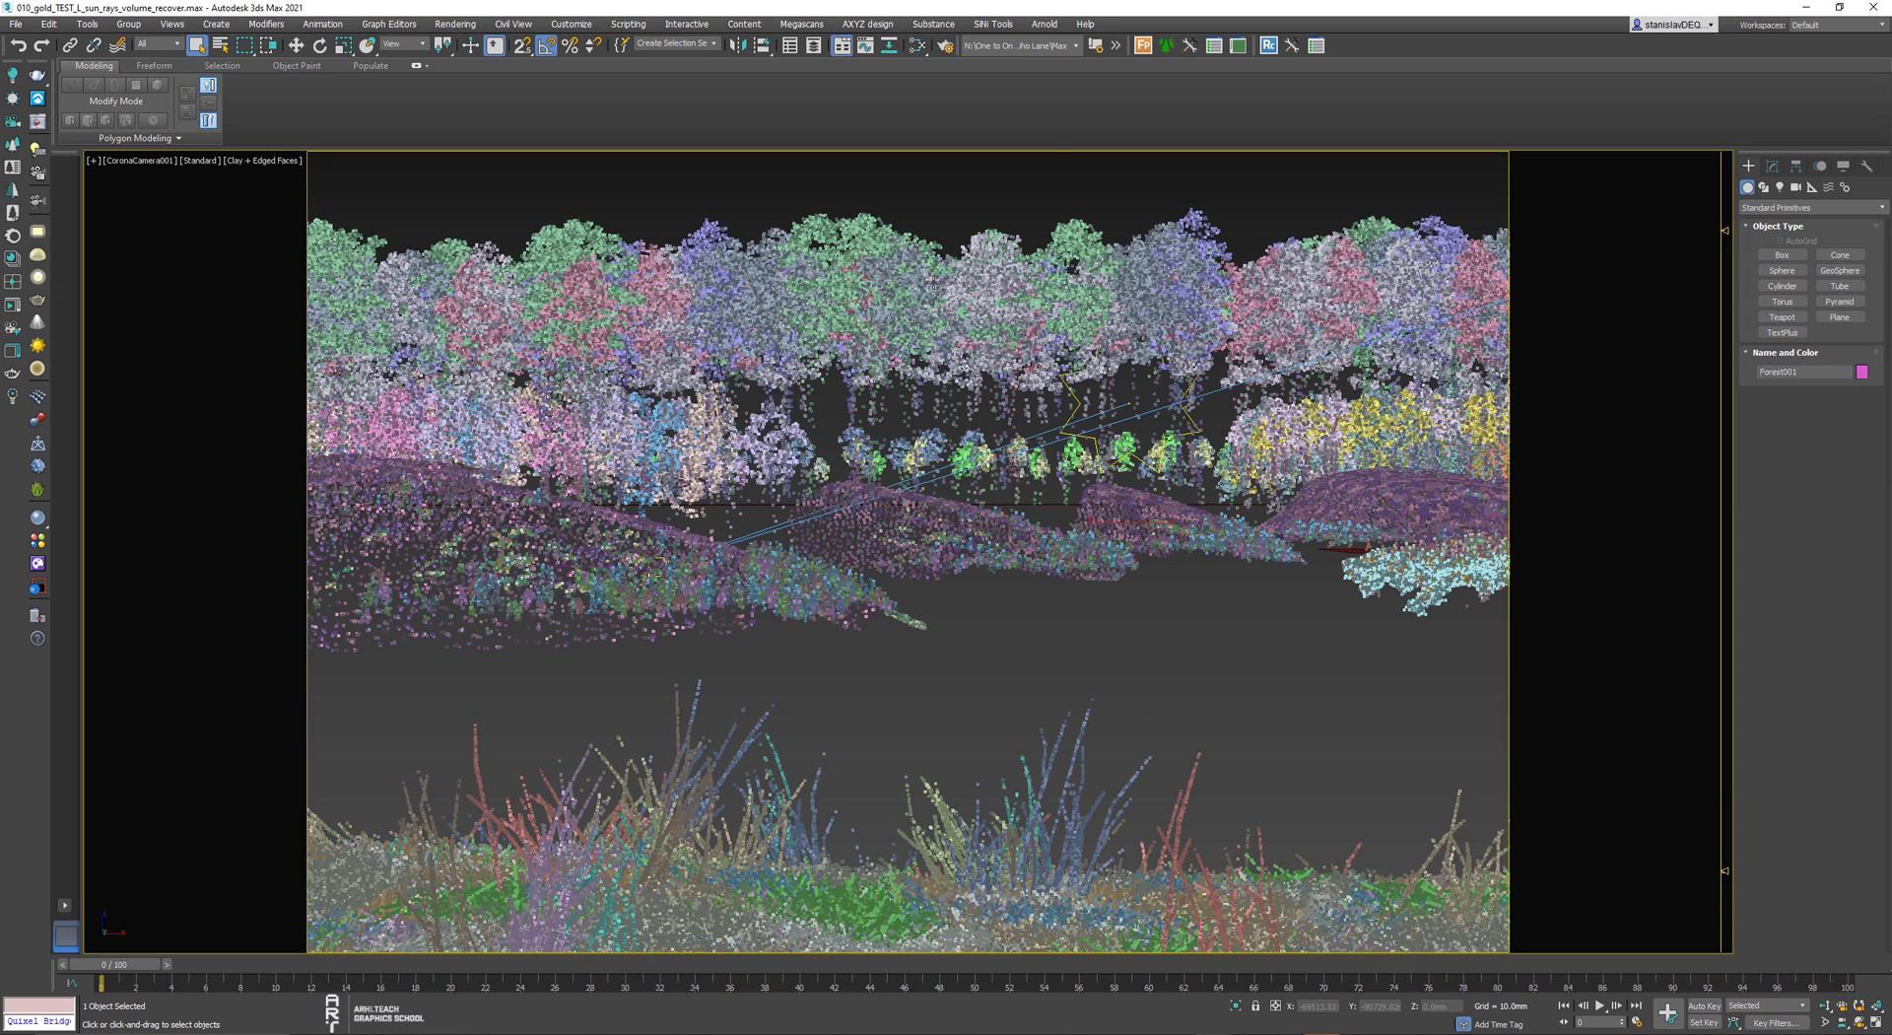
# - Undo the accidental hiding of the tall tree forest
pyautogui.rightClick(931, 280)
pyautogui.click(977, 225)
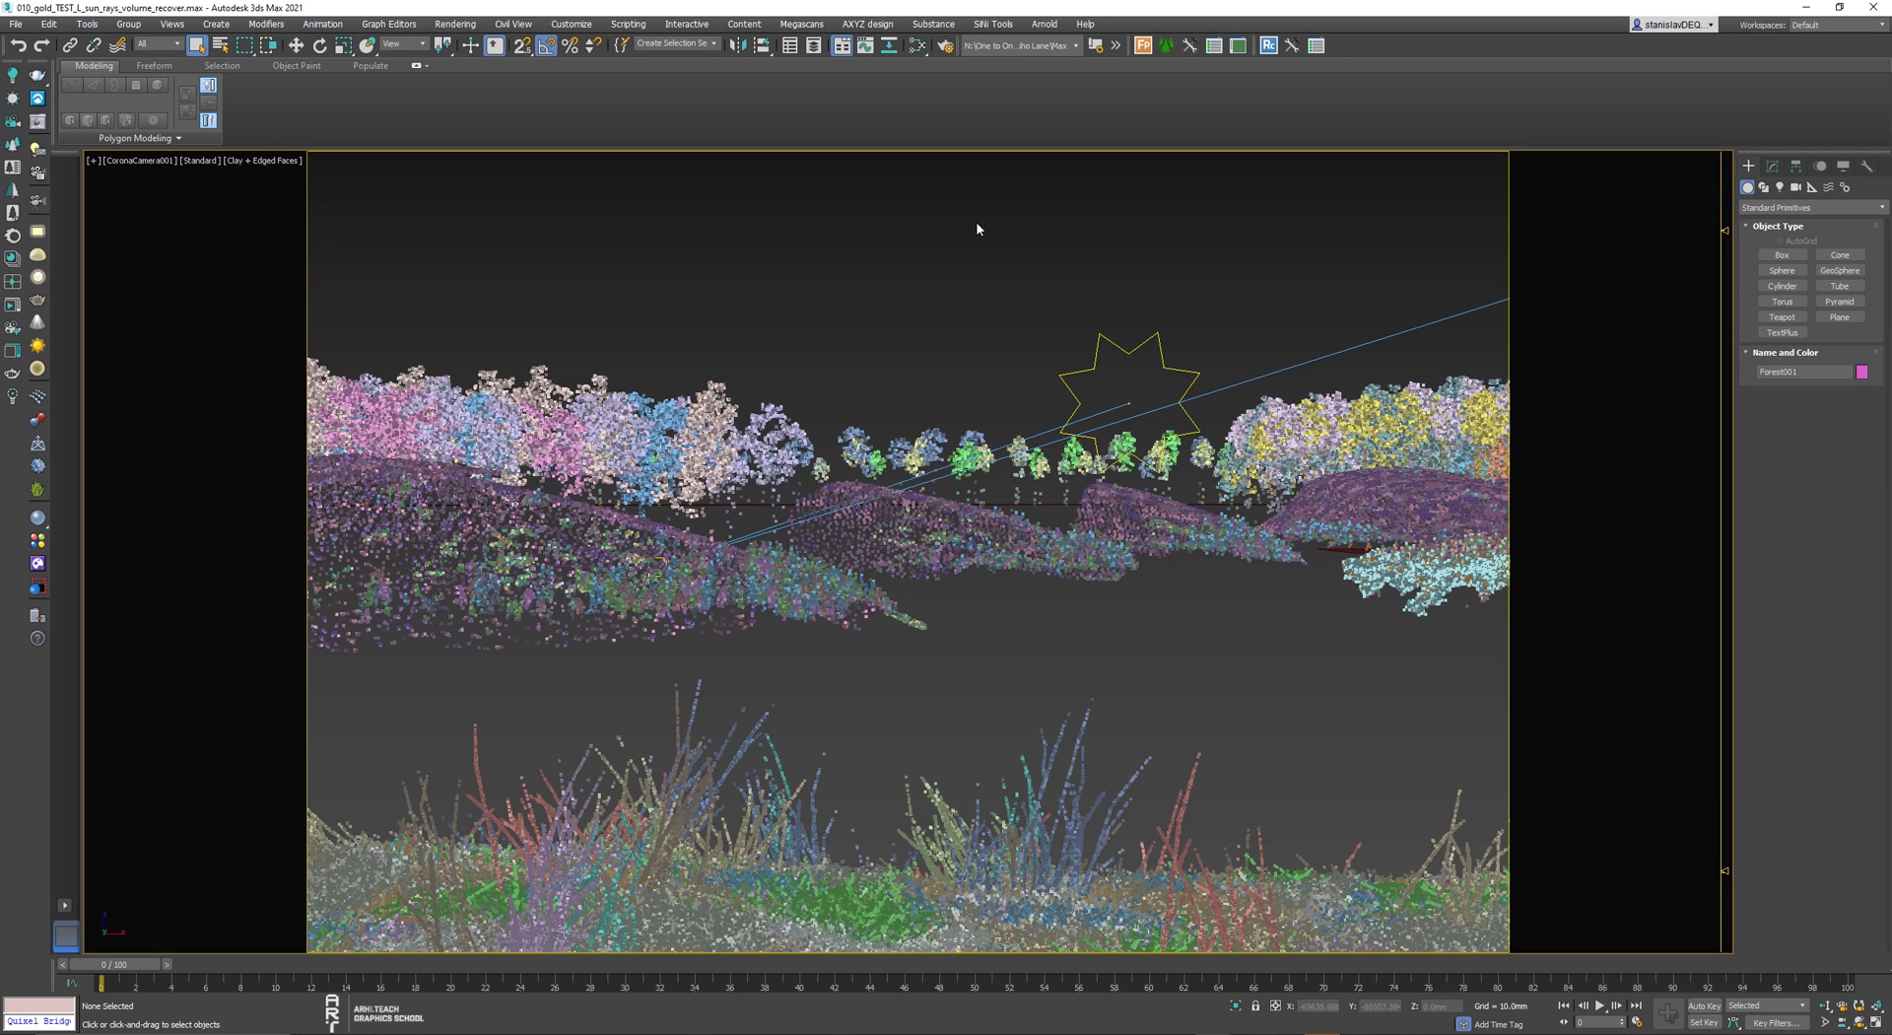
pyautogui.hotkey('ctrl', 'z')
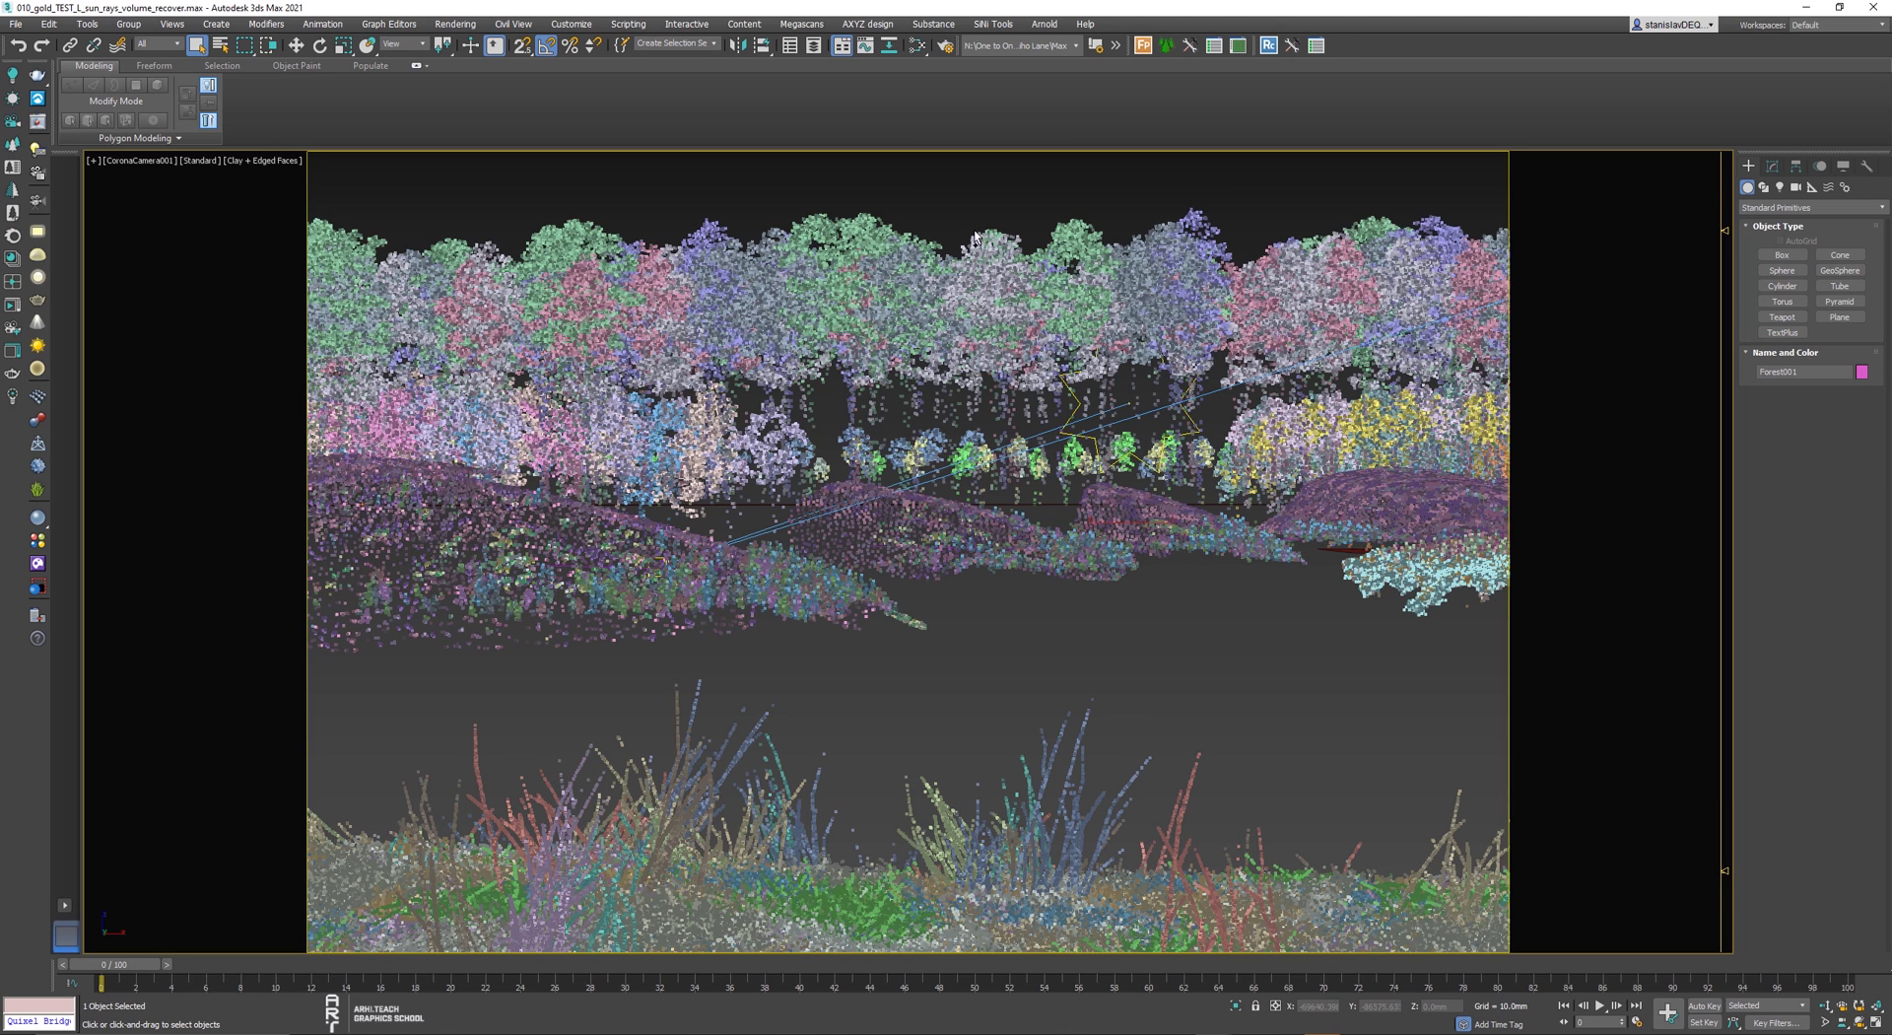
# - Set up Export Selected as Unreal Datasmith into 02_export_geometry with a plant_back file name
pyautogui.click(15, 25)
pyautogui.moveTo(59, 241)
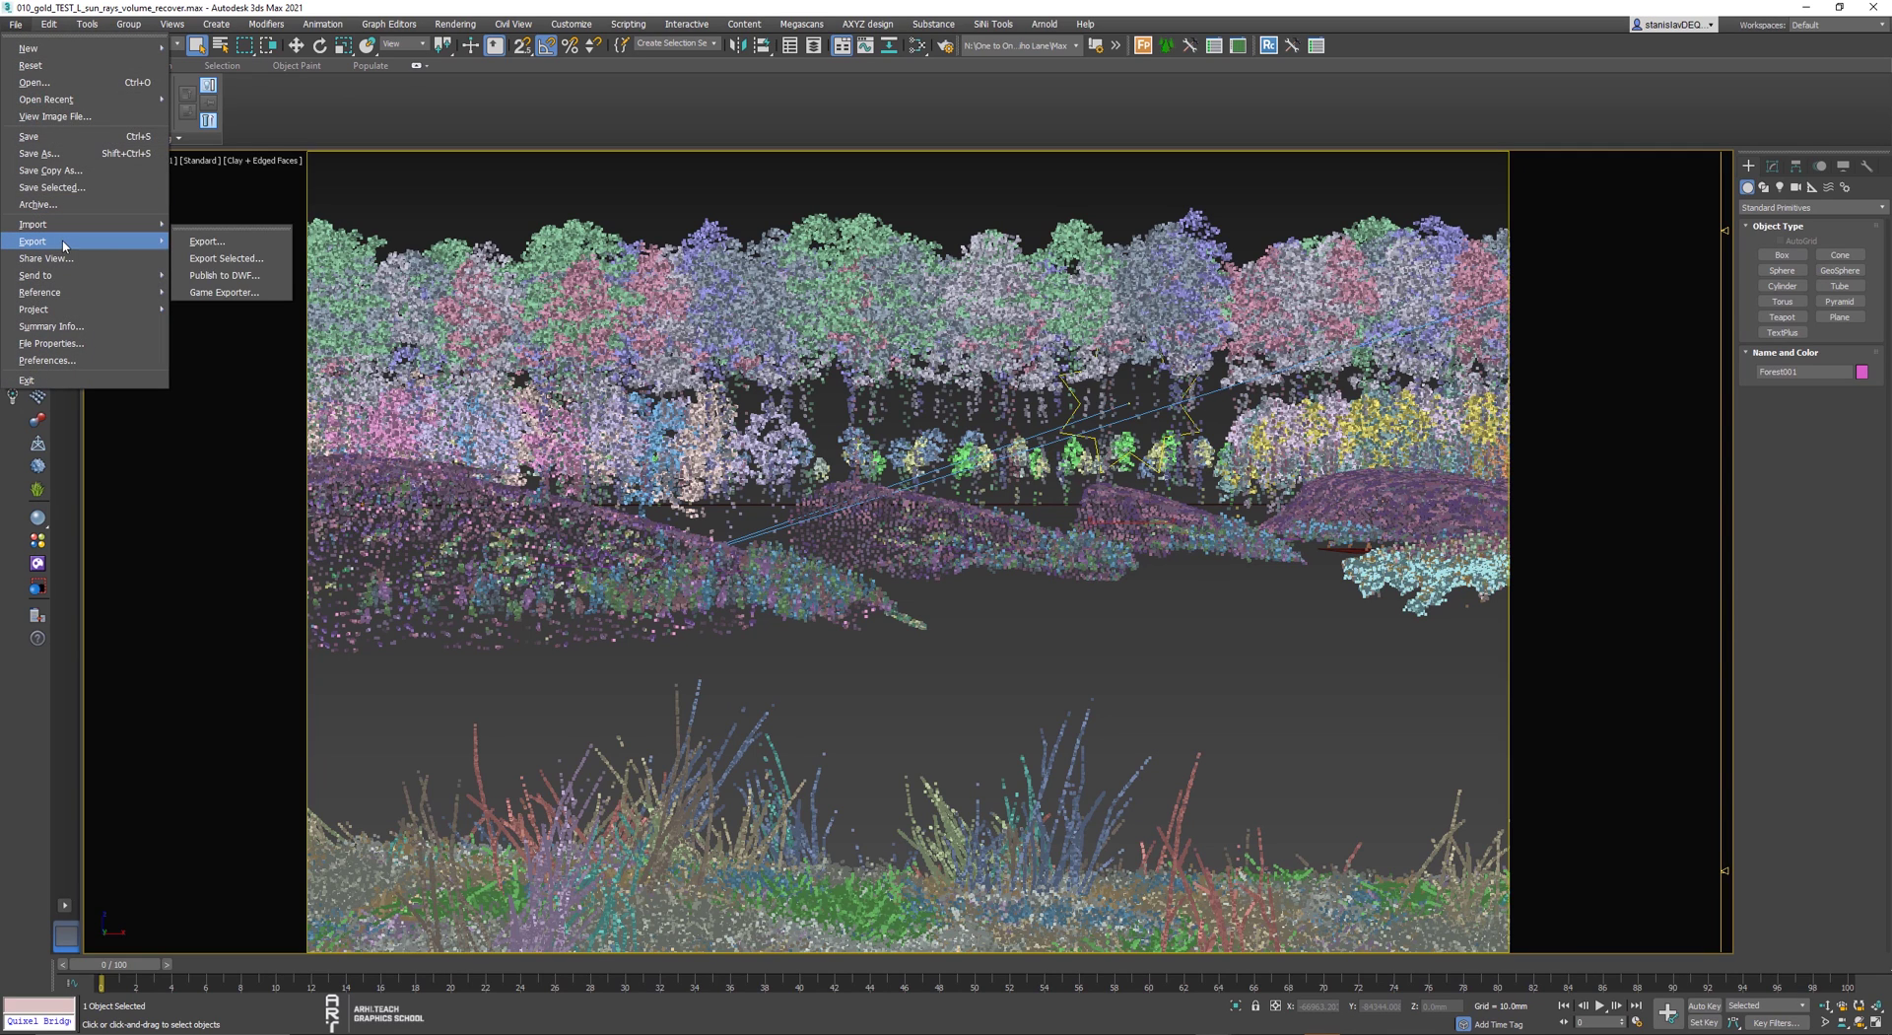
pyautogui.click(245, 260)
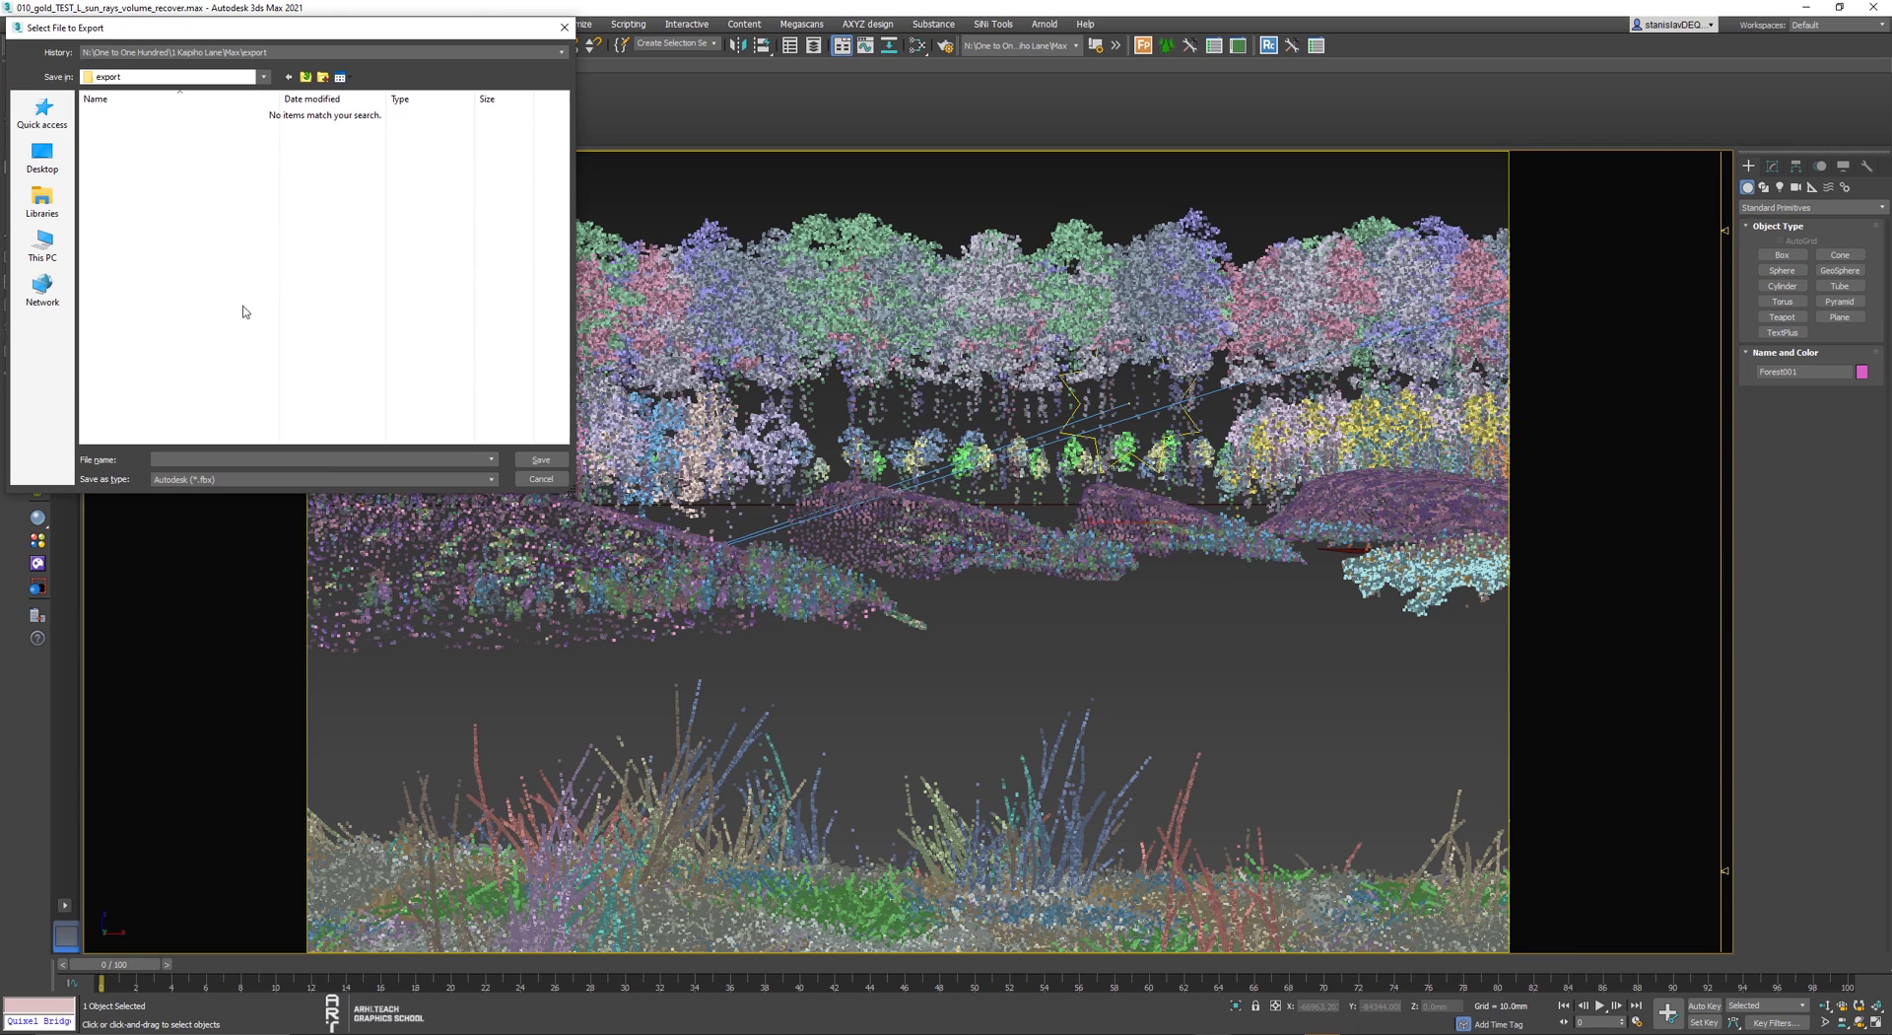
pyautogui.click(242, 55)
pyautogui.click(251, 76)
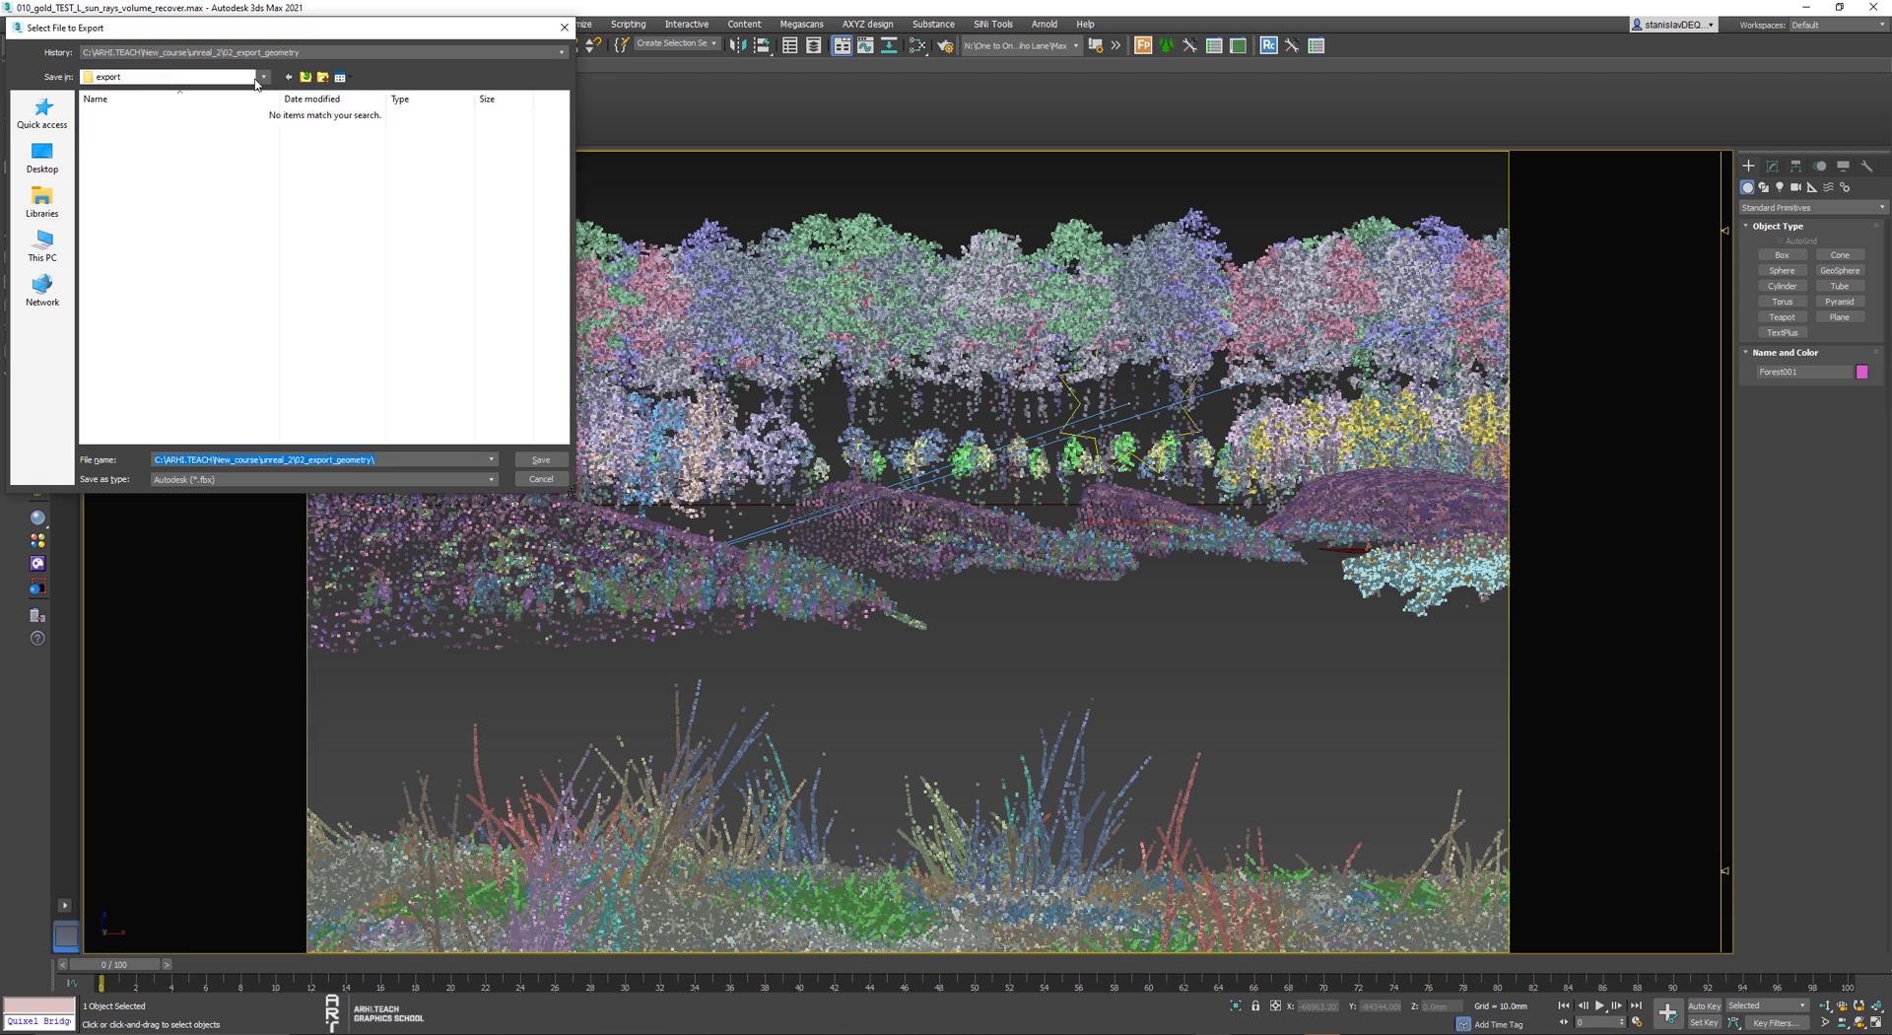
pyautogui.click(242, 480)
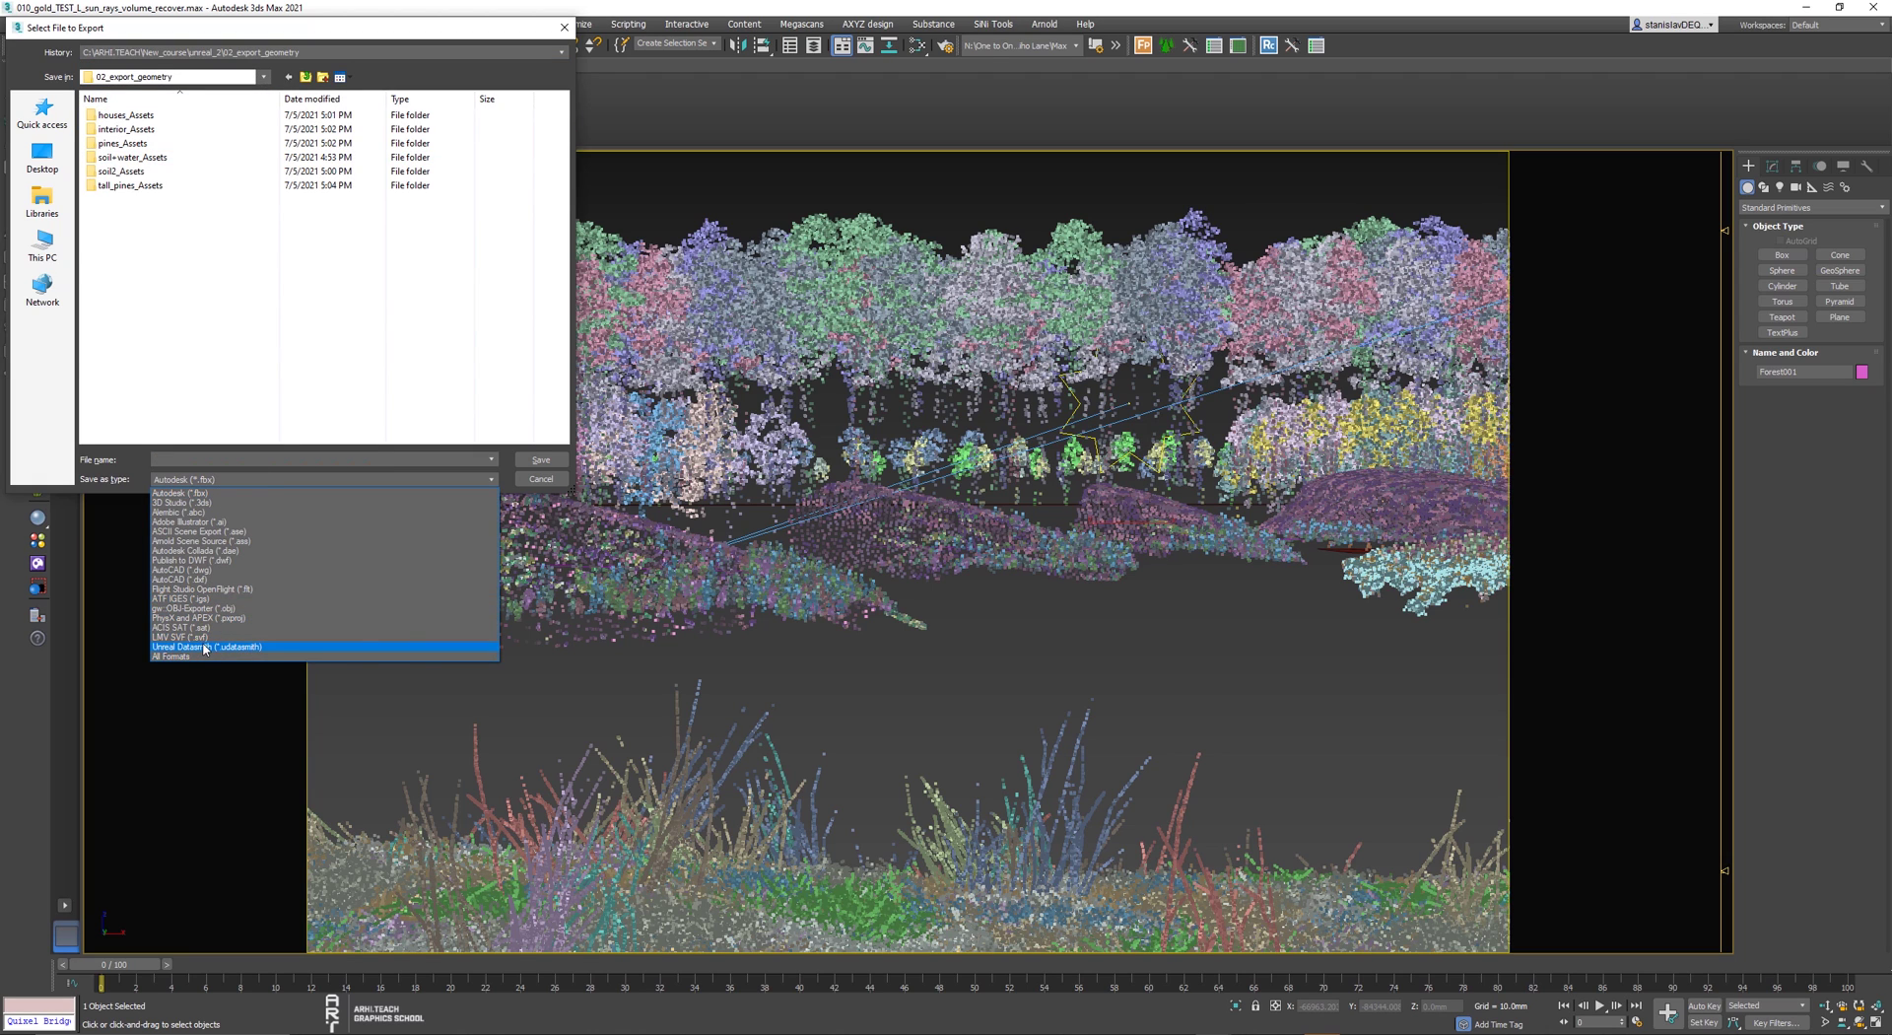
pyautogui.click(204, 646)
pyautogui.click(181, 456)
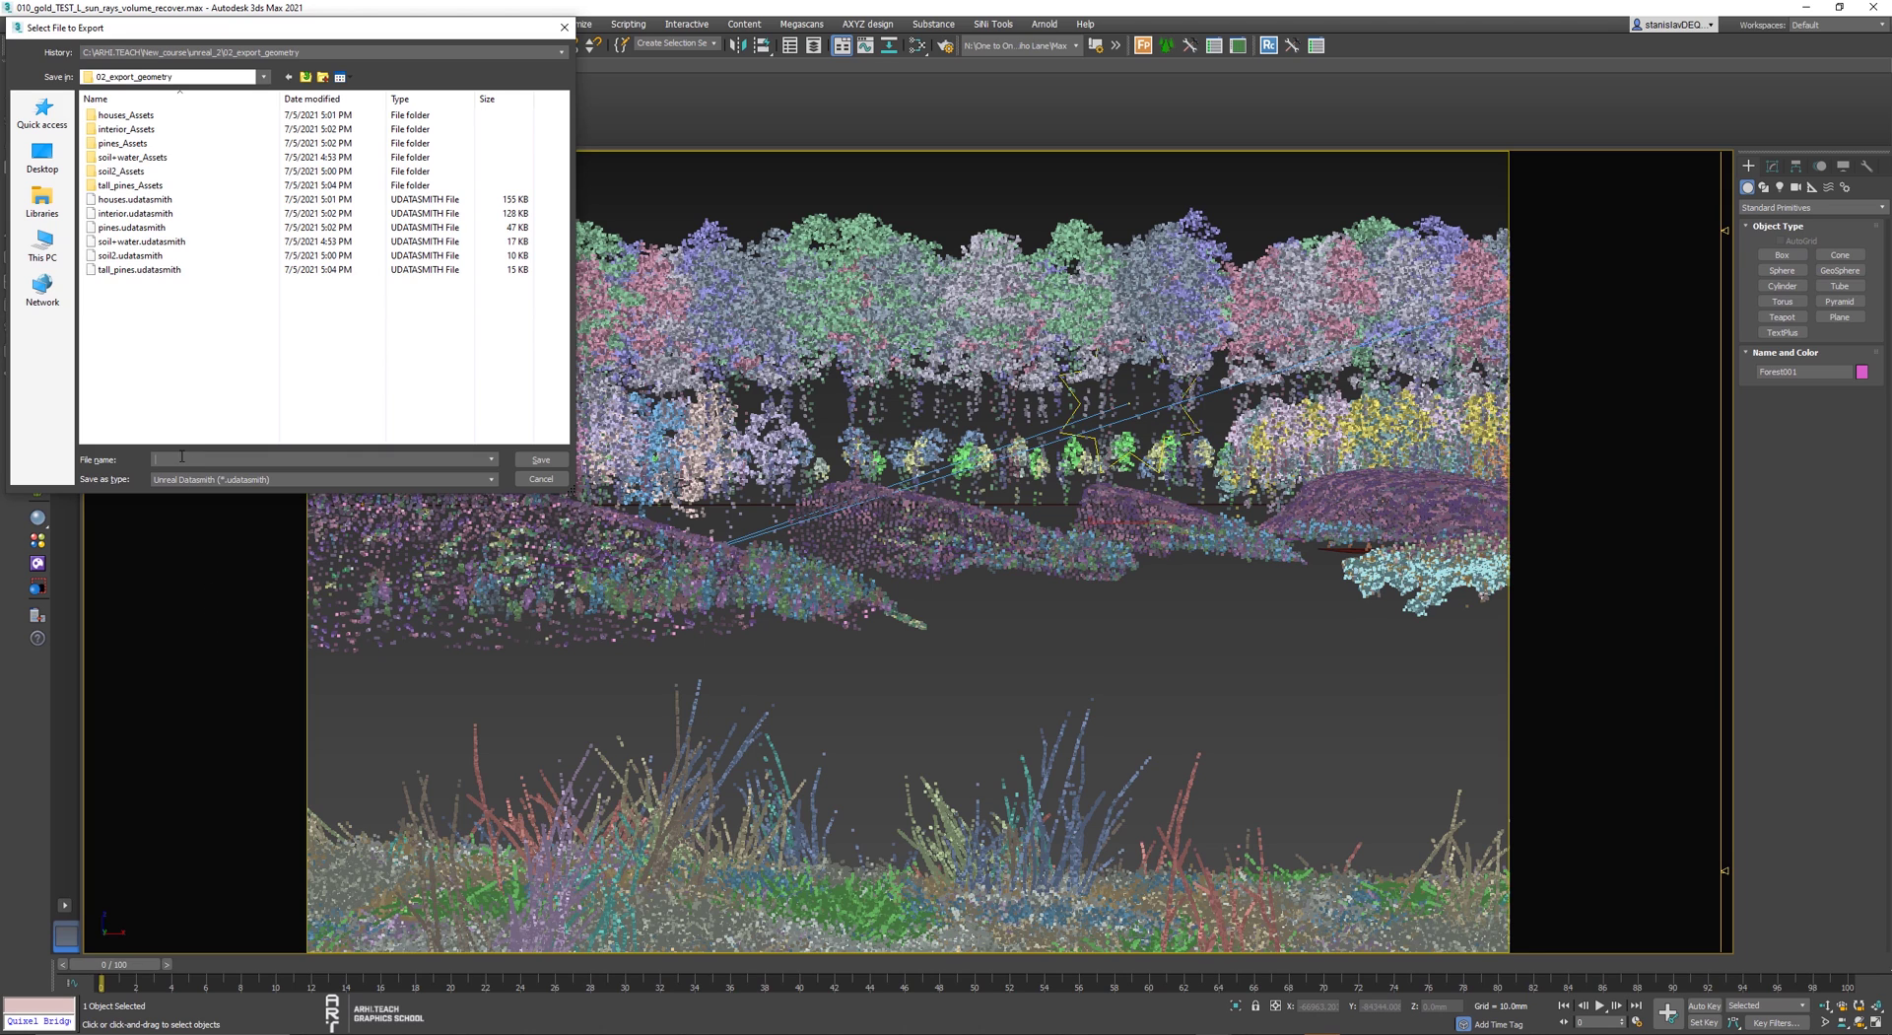
pyautogui.write('plant_back_trees')
# - Save the export and run Datasmith with Selection only and Current Frame Only
pyautogui.press('Return')
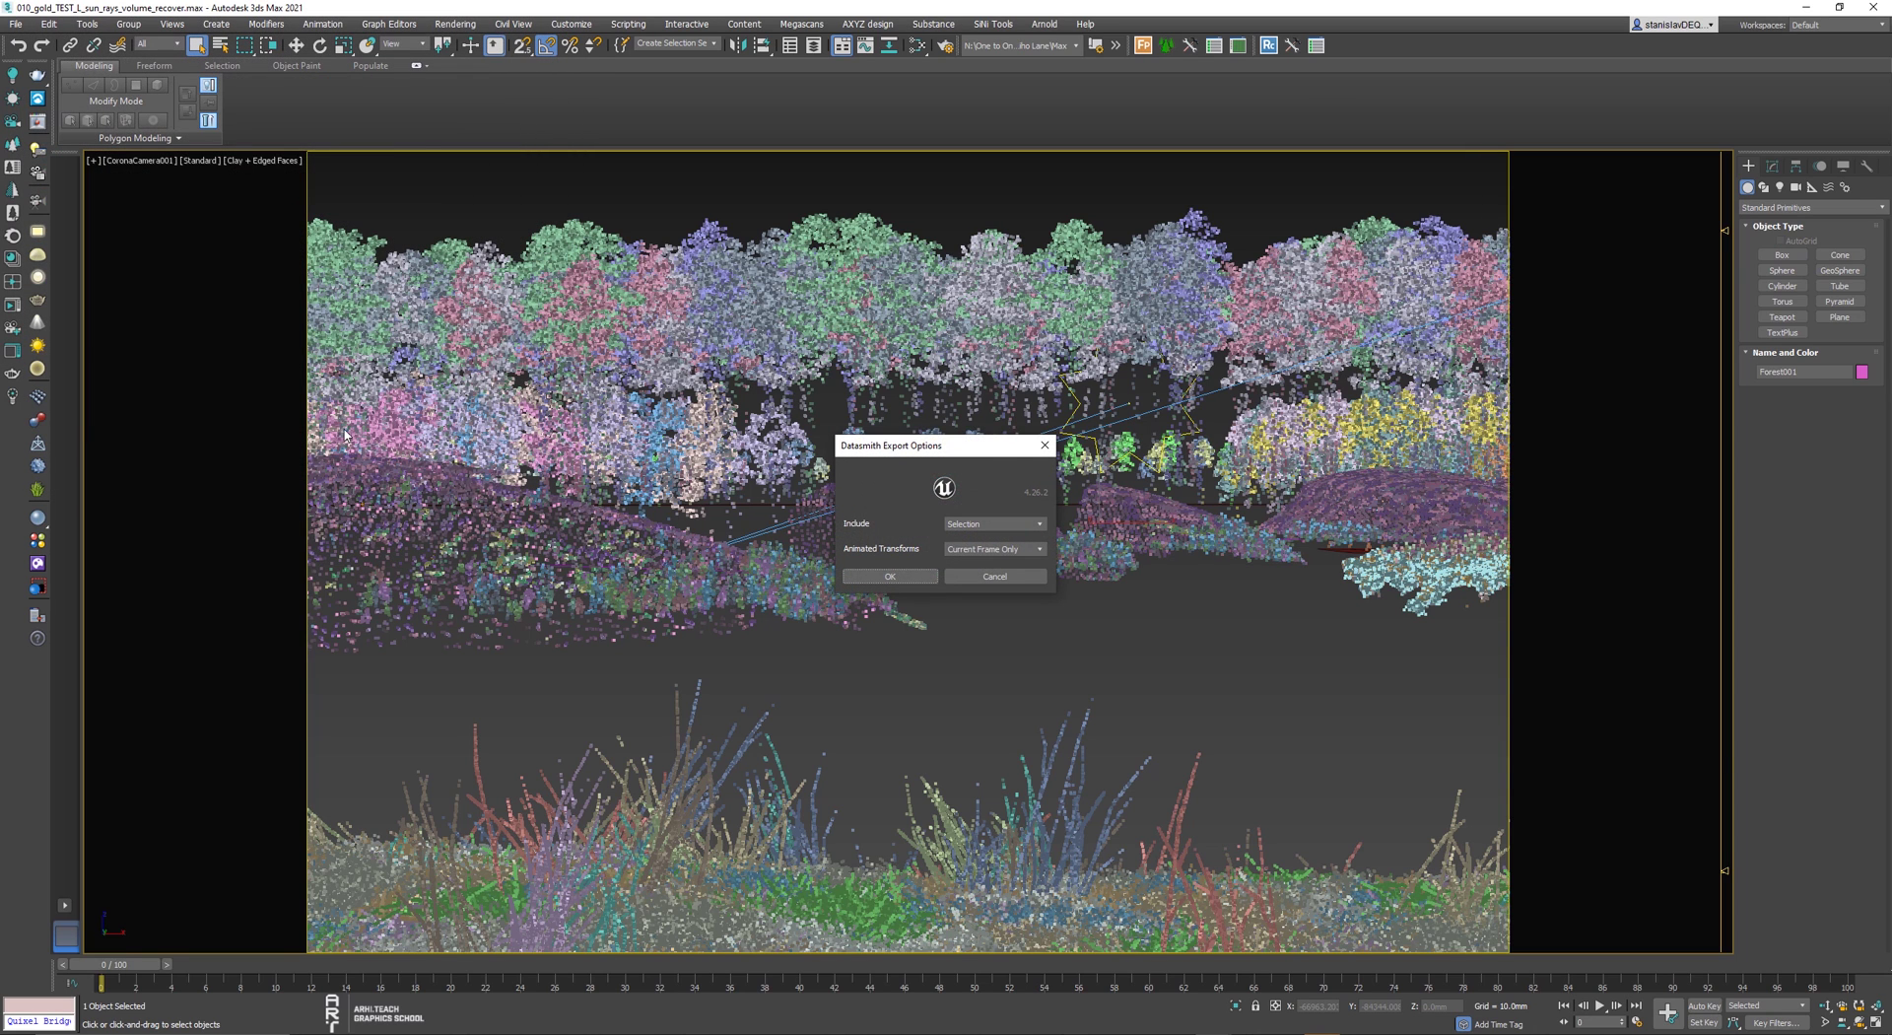
pyautogui.click(892, 577)
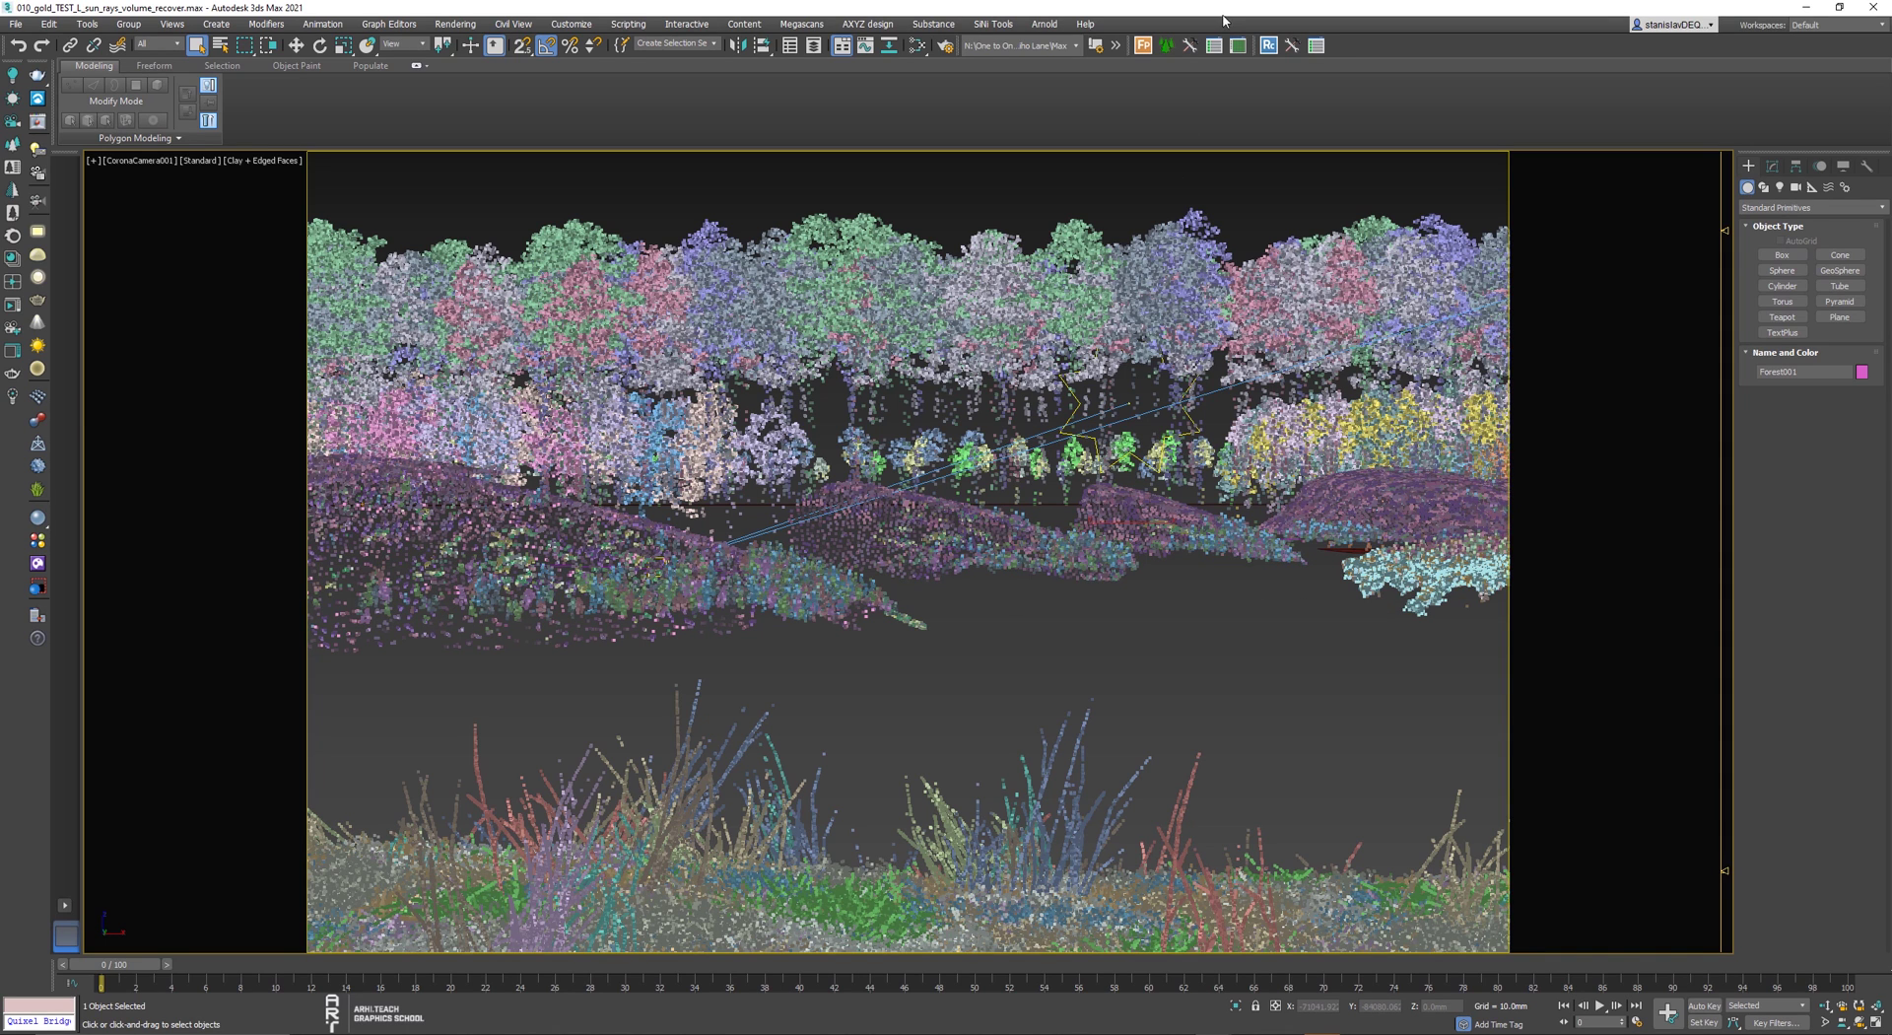
# - Hide Forest001 in Forest Lister and select Forest002, checking which trees it holds
pyautogui.click(1214, 45)
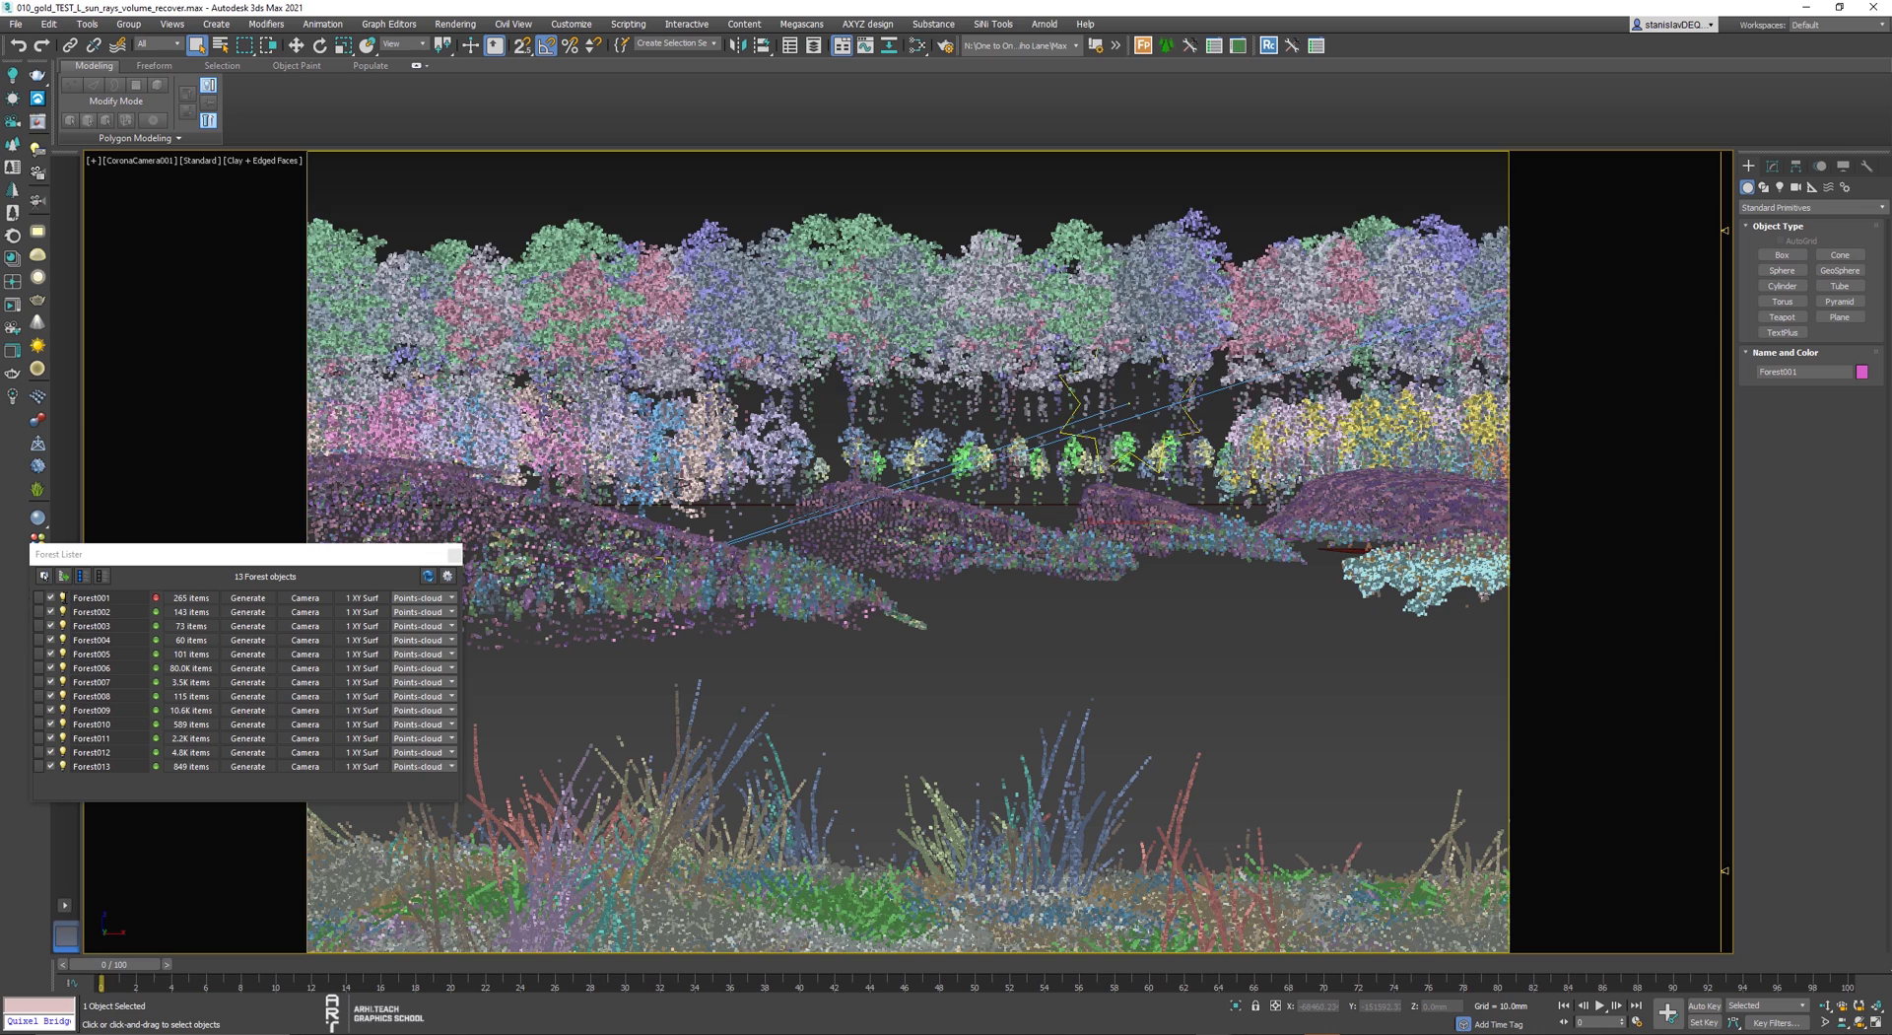
pyautogui.click(65, 598)
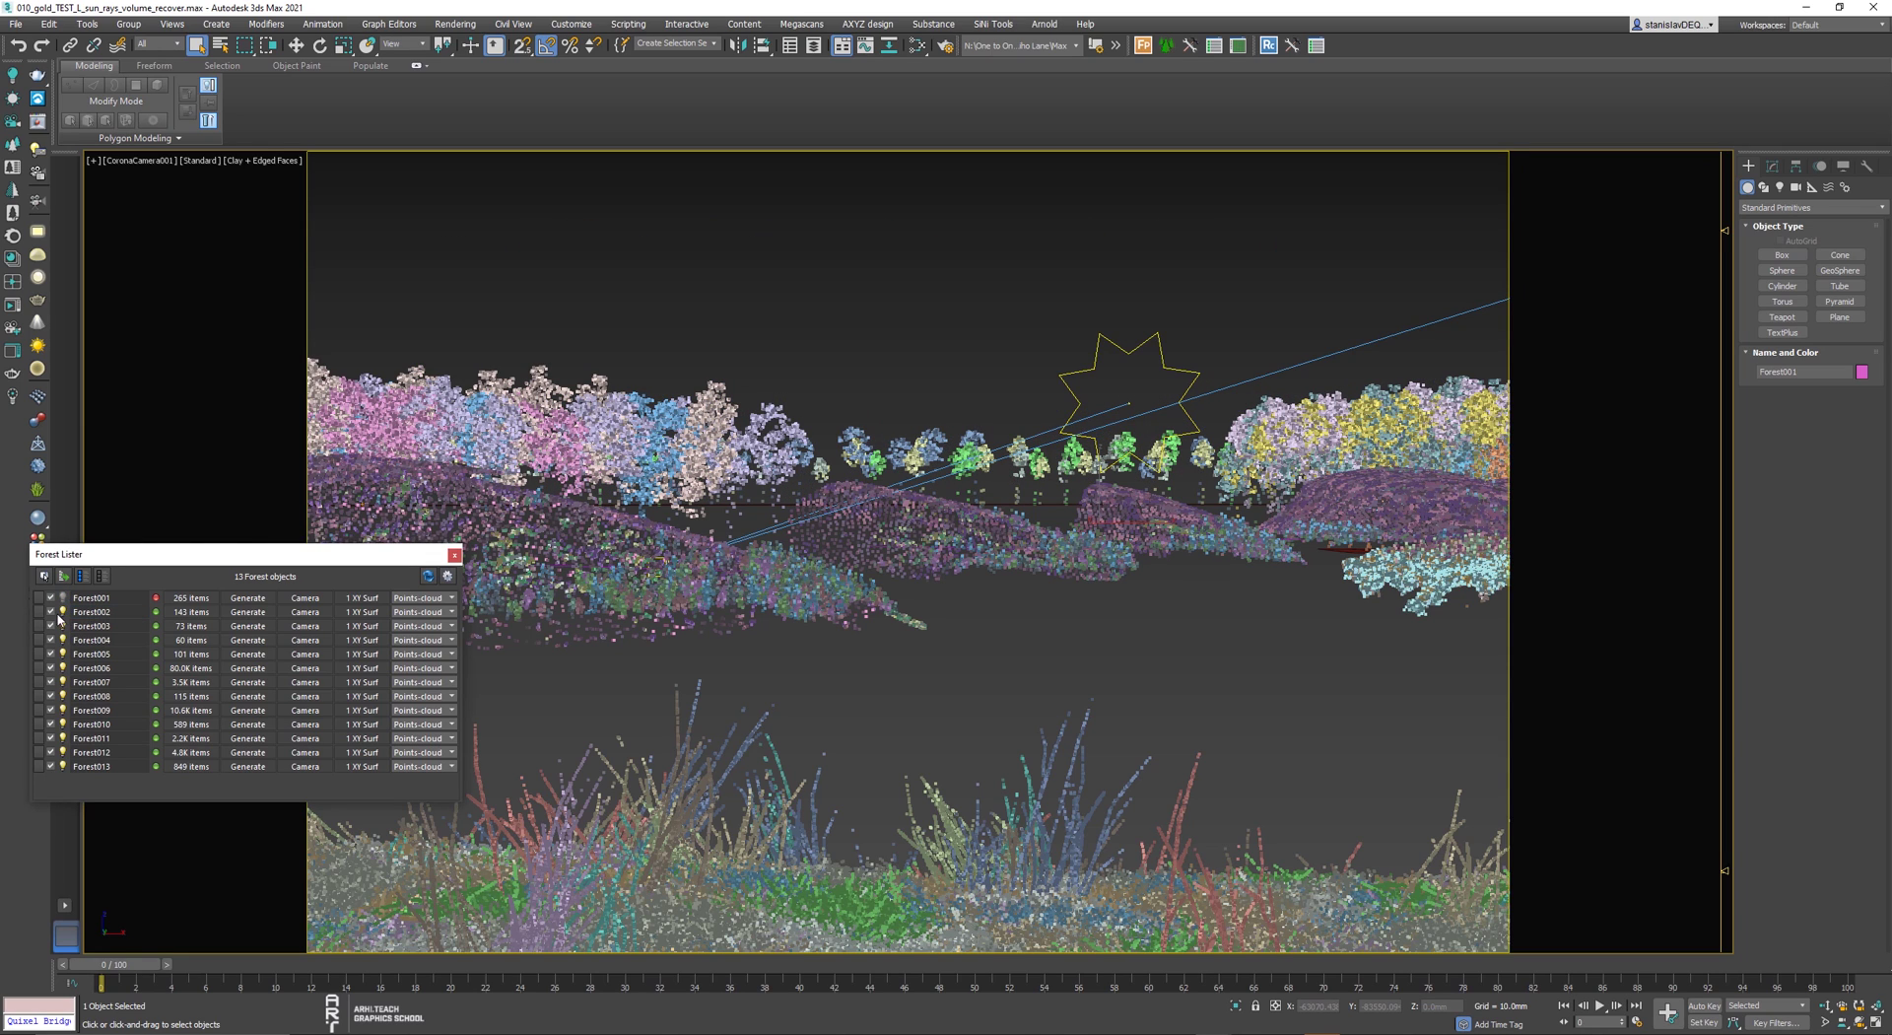
pyautogui.click(189, 611)
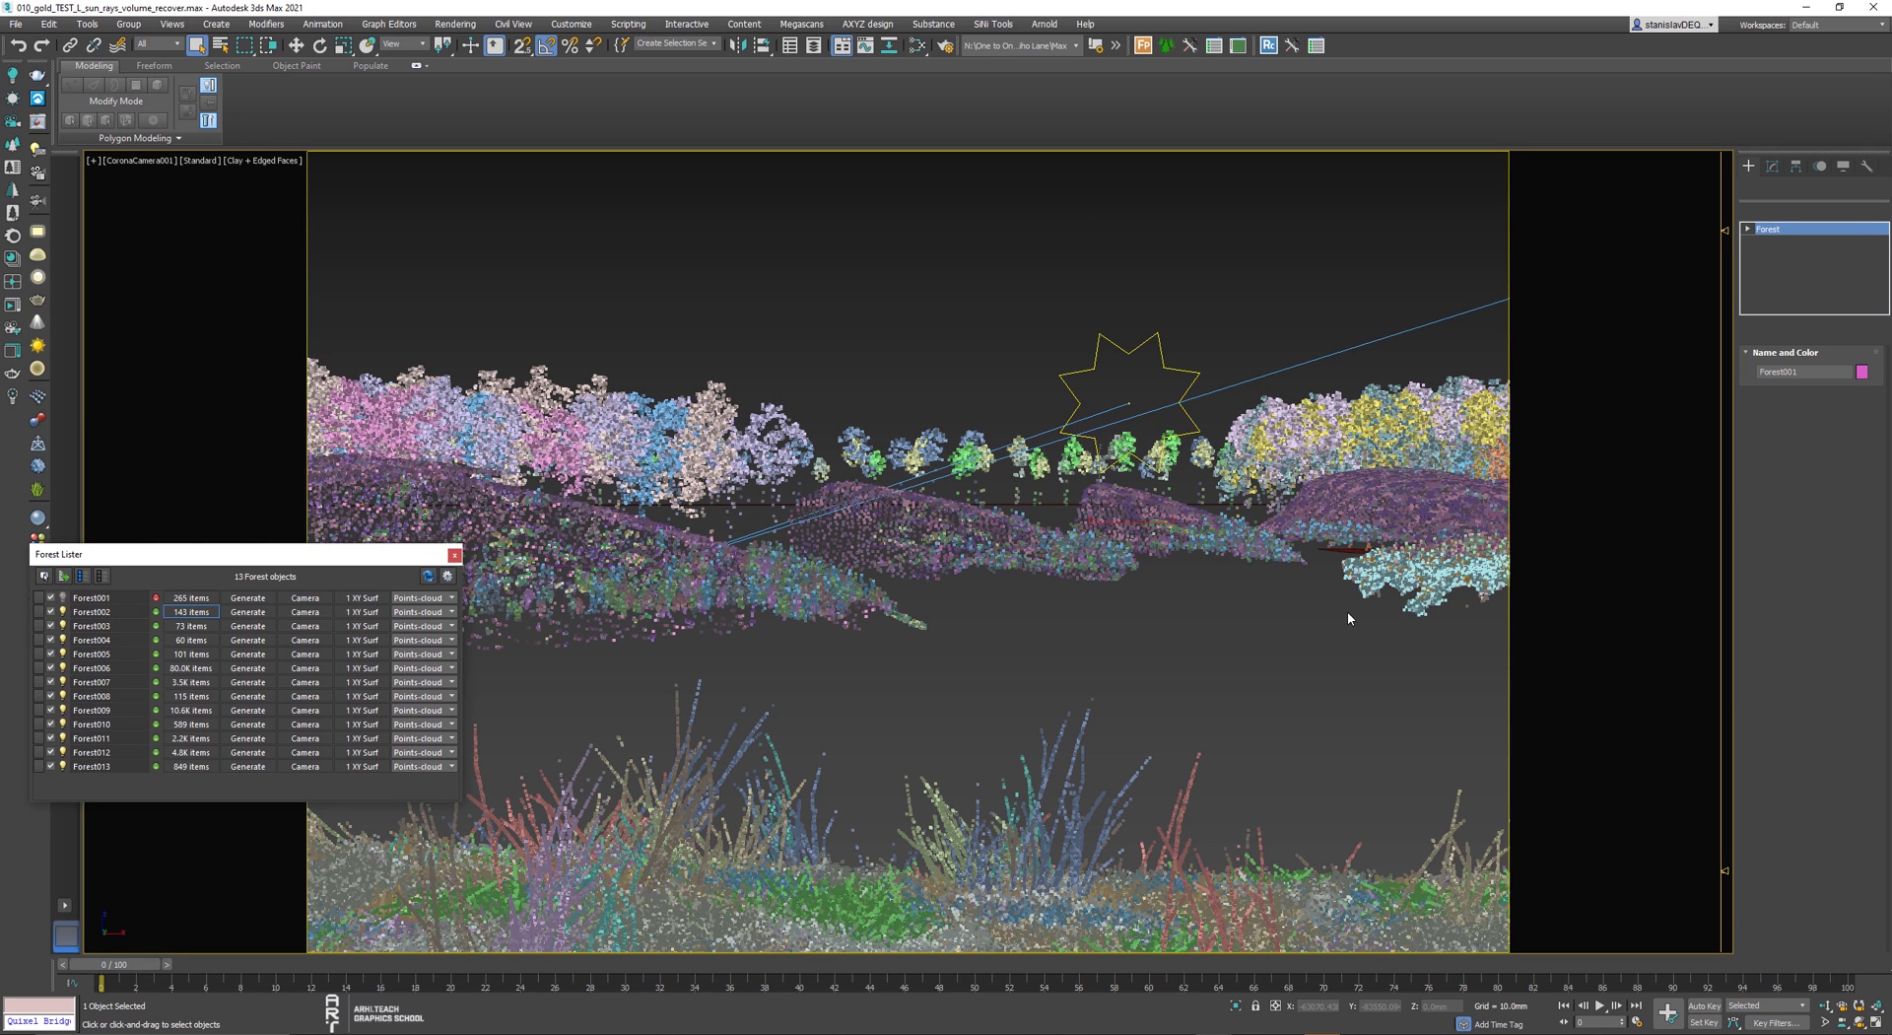
pyautogui.click(64, 612)
pyautogui.click(65, 611)
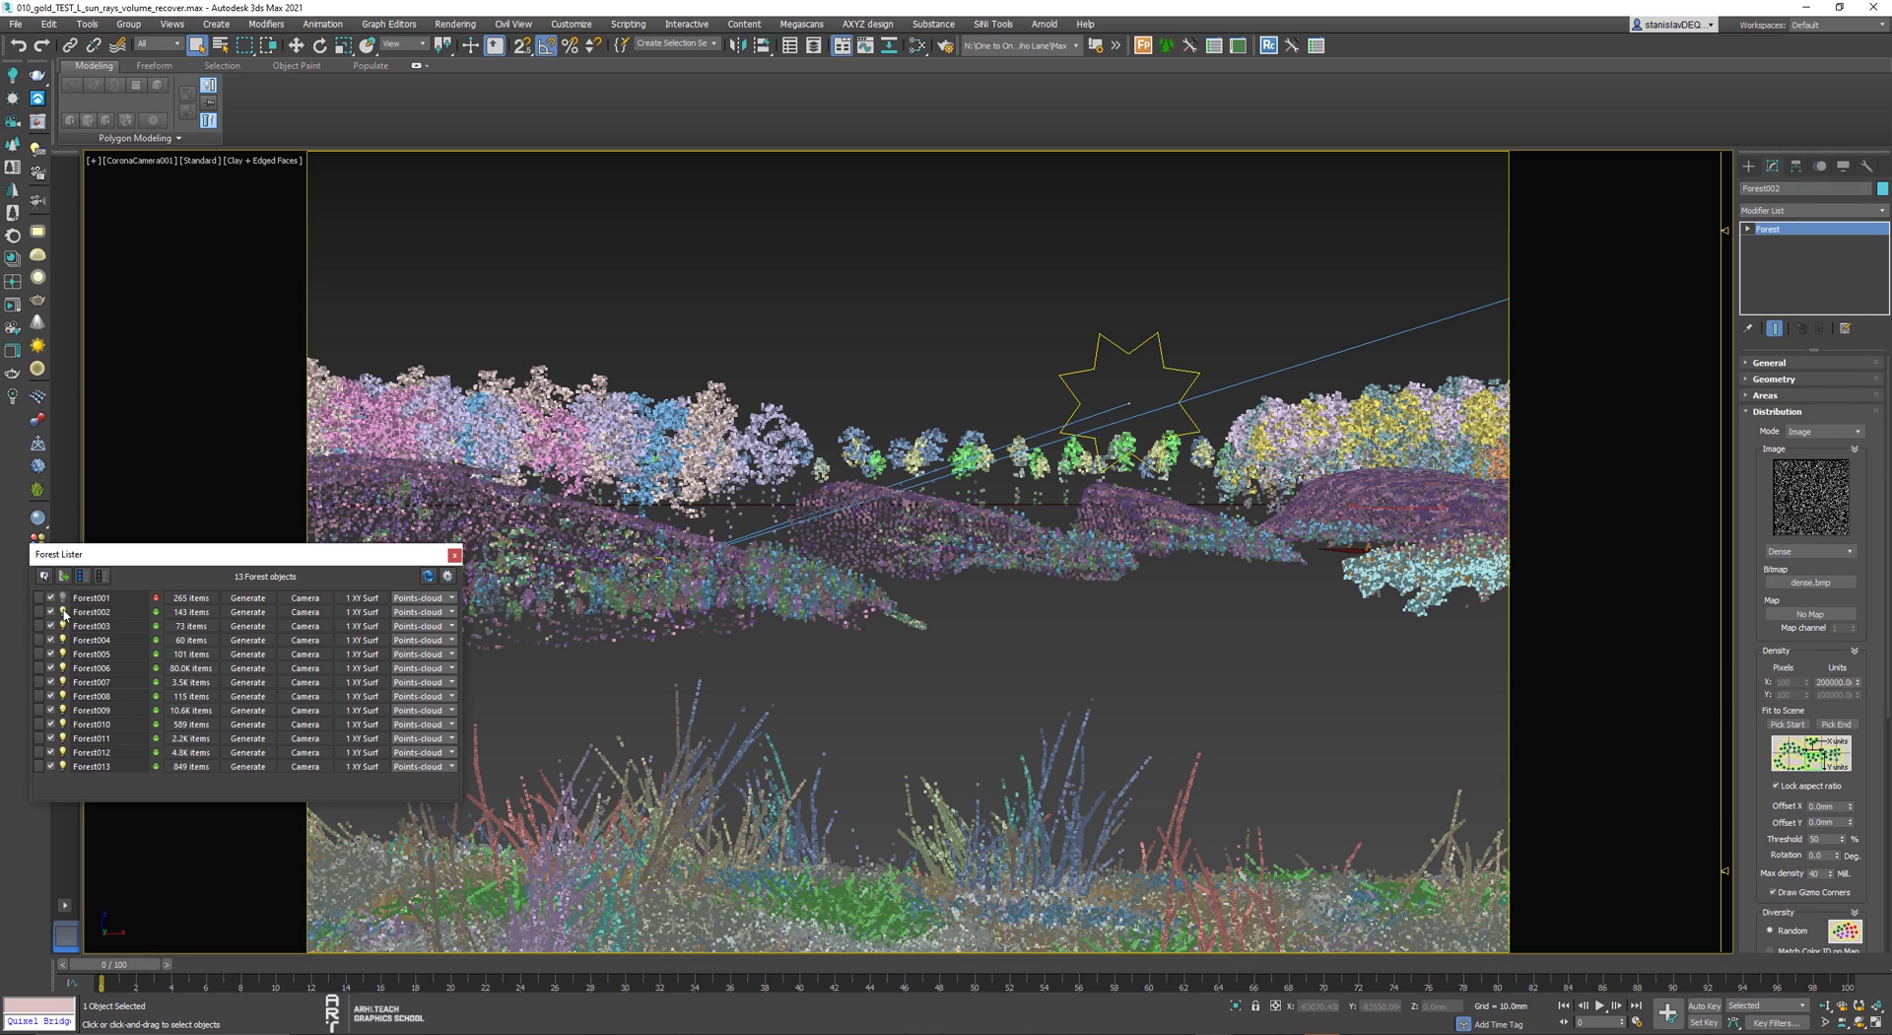
pyautogui.click(64, 612)
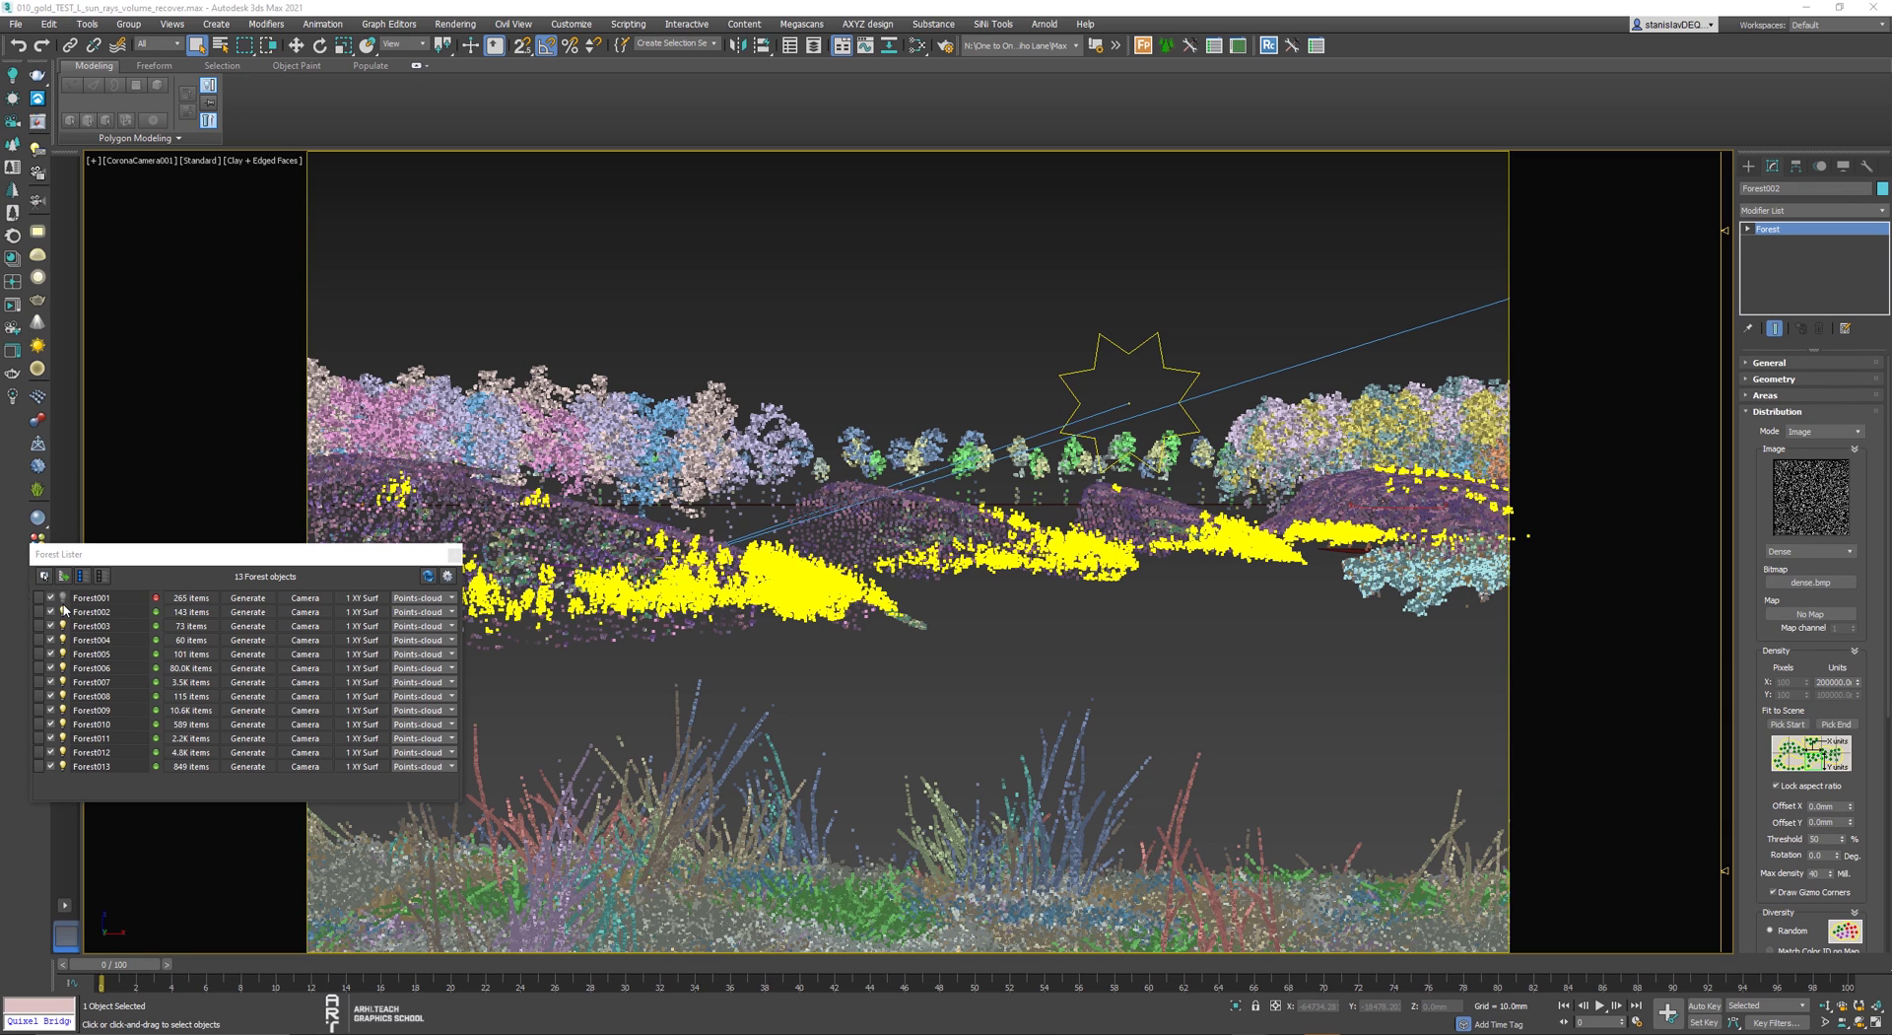
# - Export selected Forest002 as plant_right_massive Datasmith file with default options
pyautogui.click(15, 23)
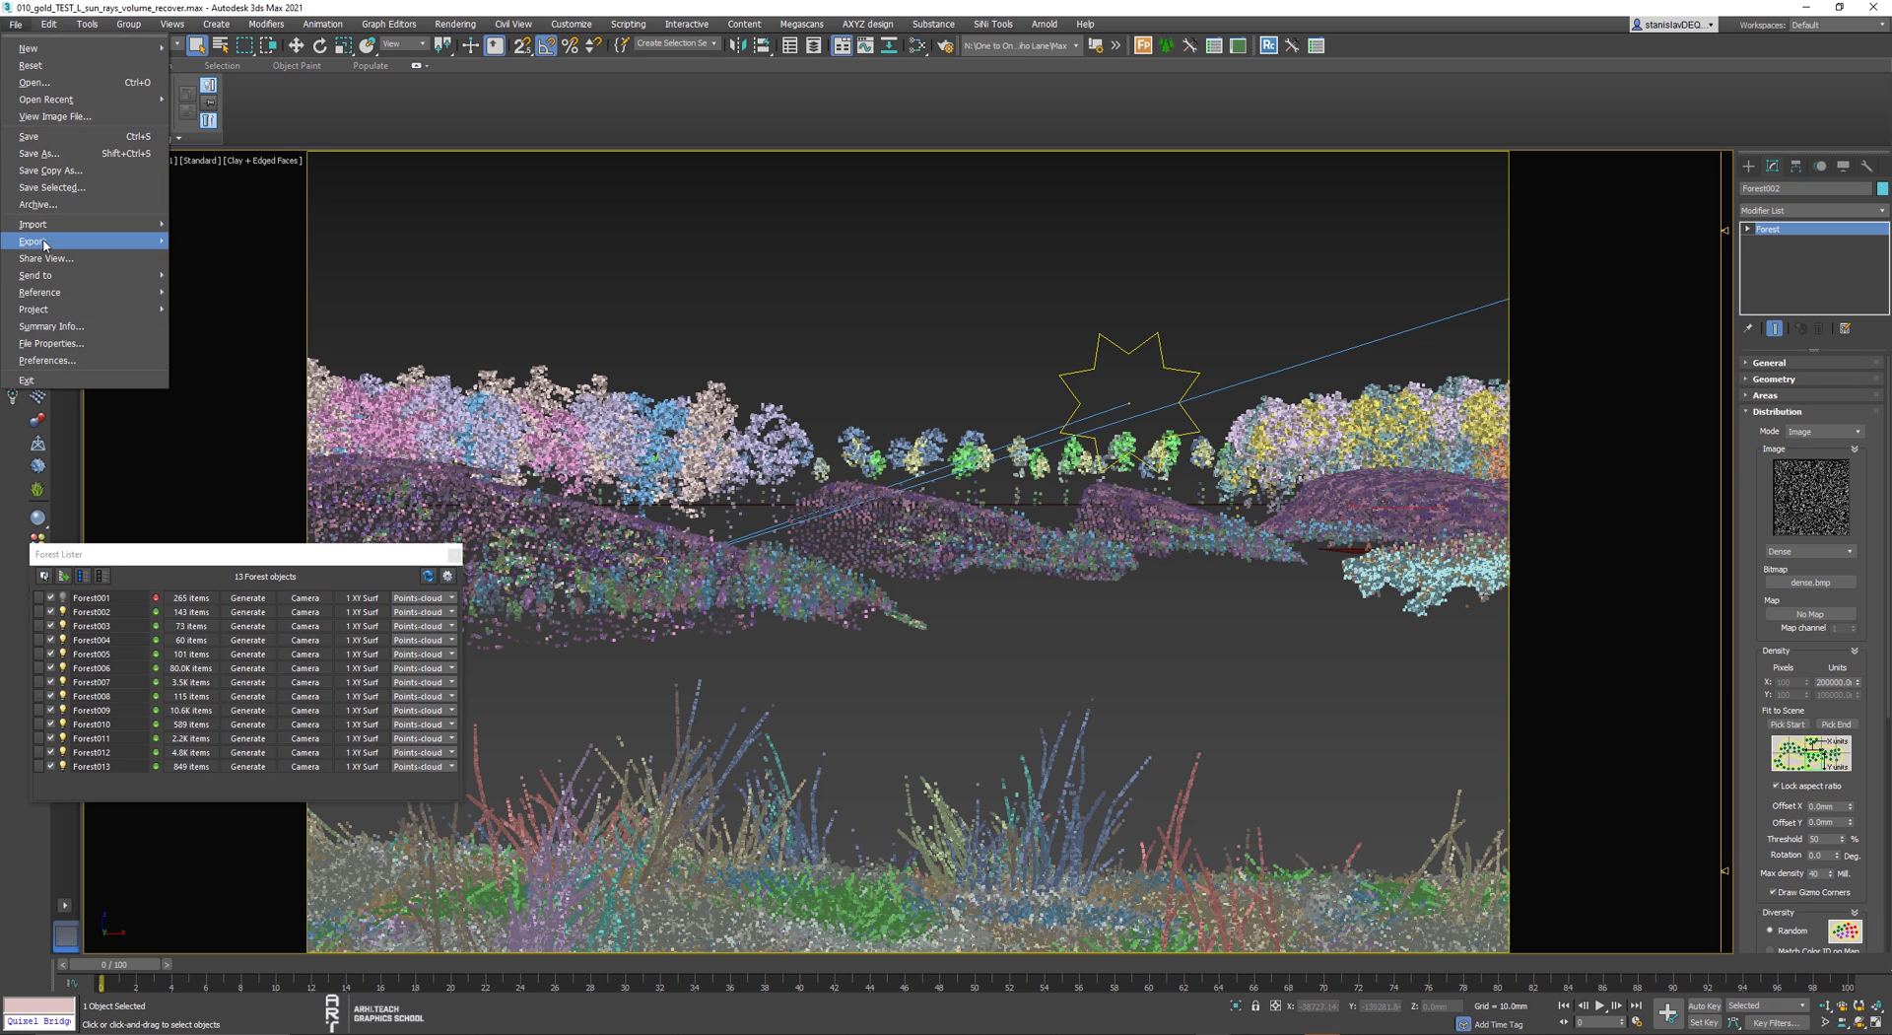
pyautogui.moveTo(39, 241)
pyautogui.click(197, 258)
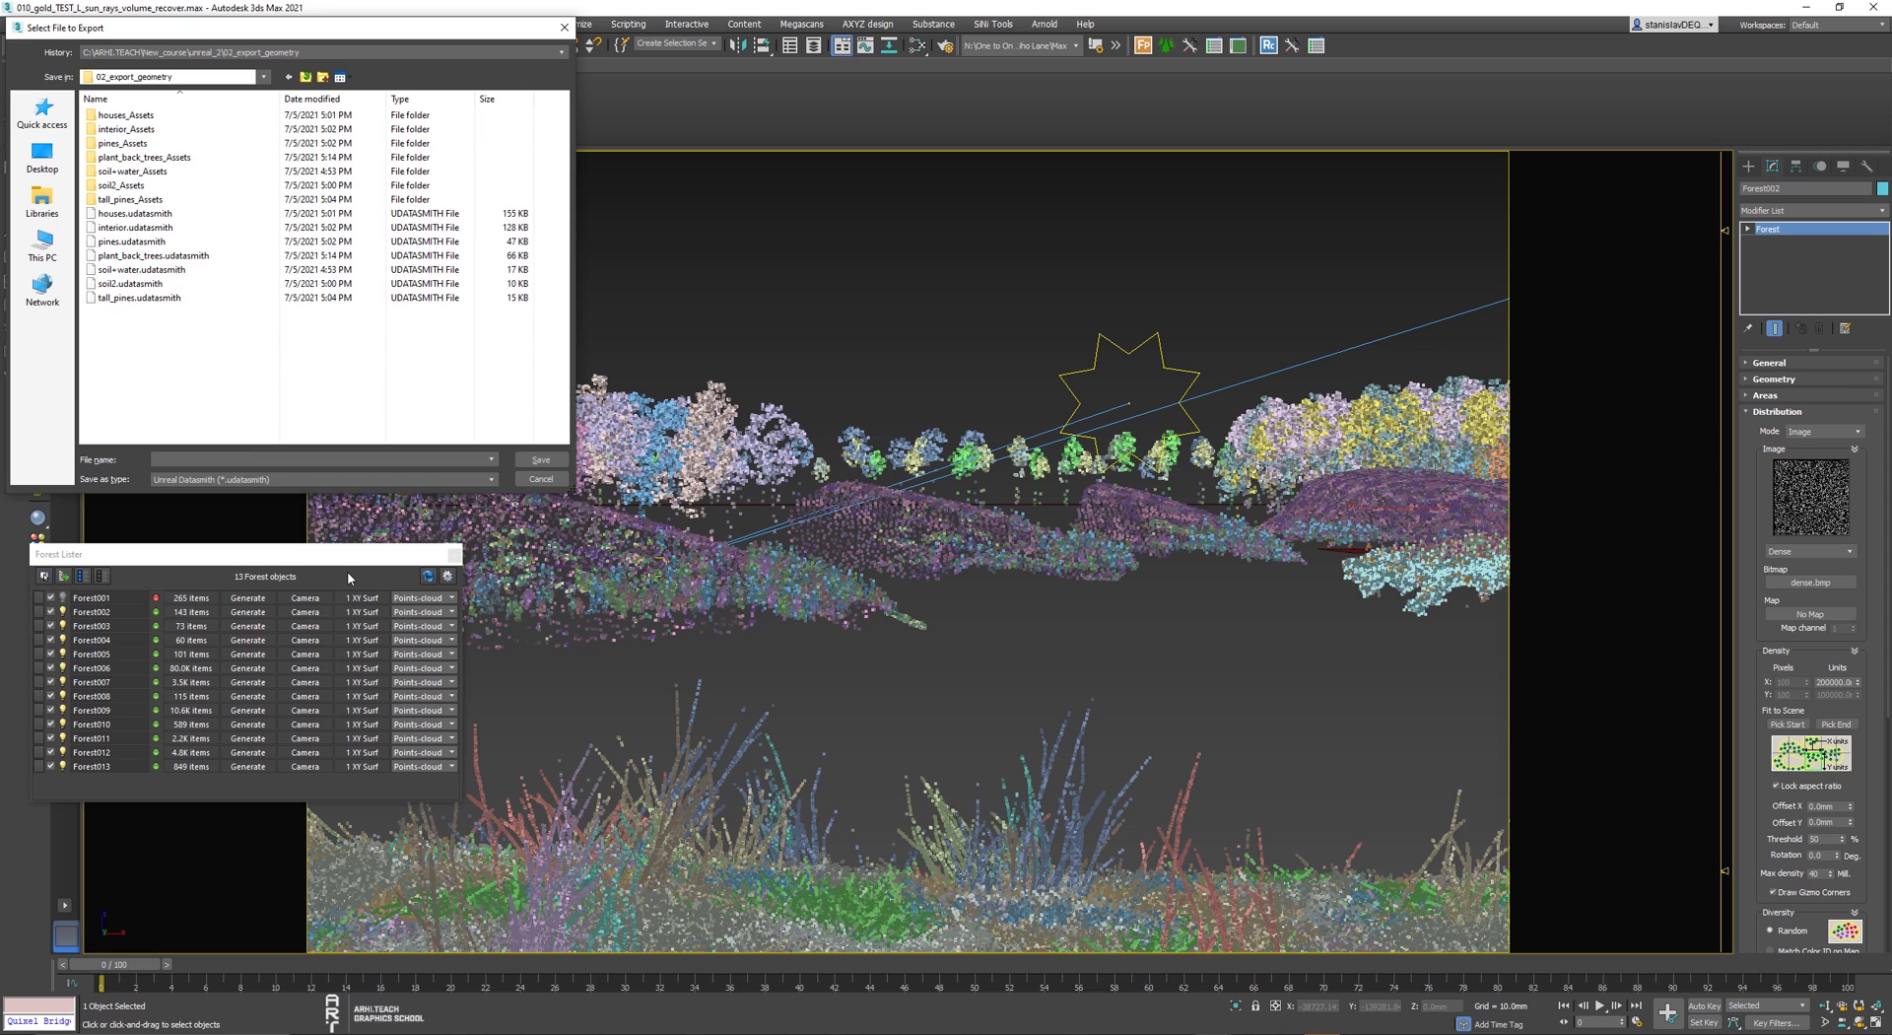
pyautogui.write('plant_right_massive_trees')
pyautogui.click(538, 462)
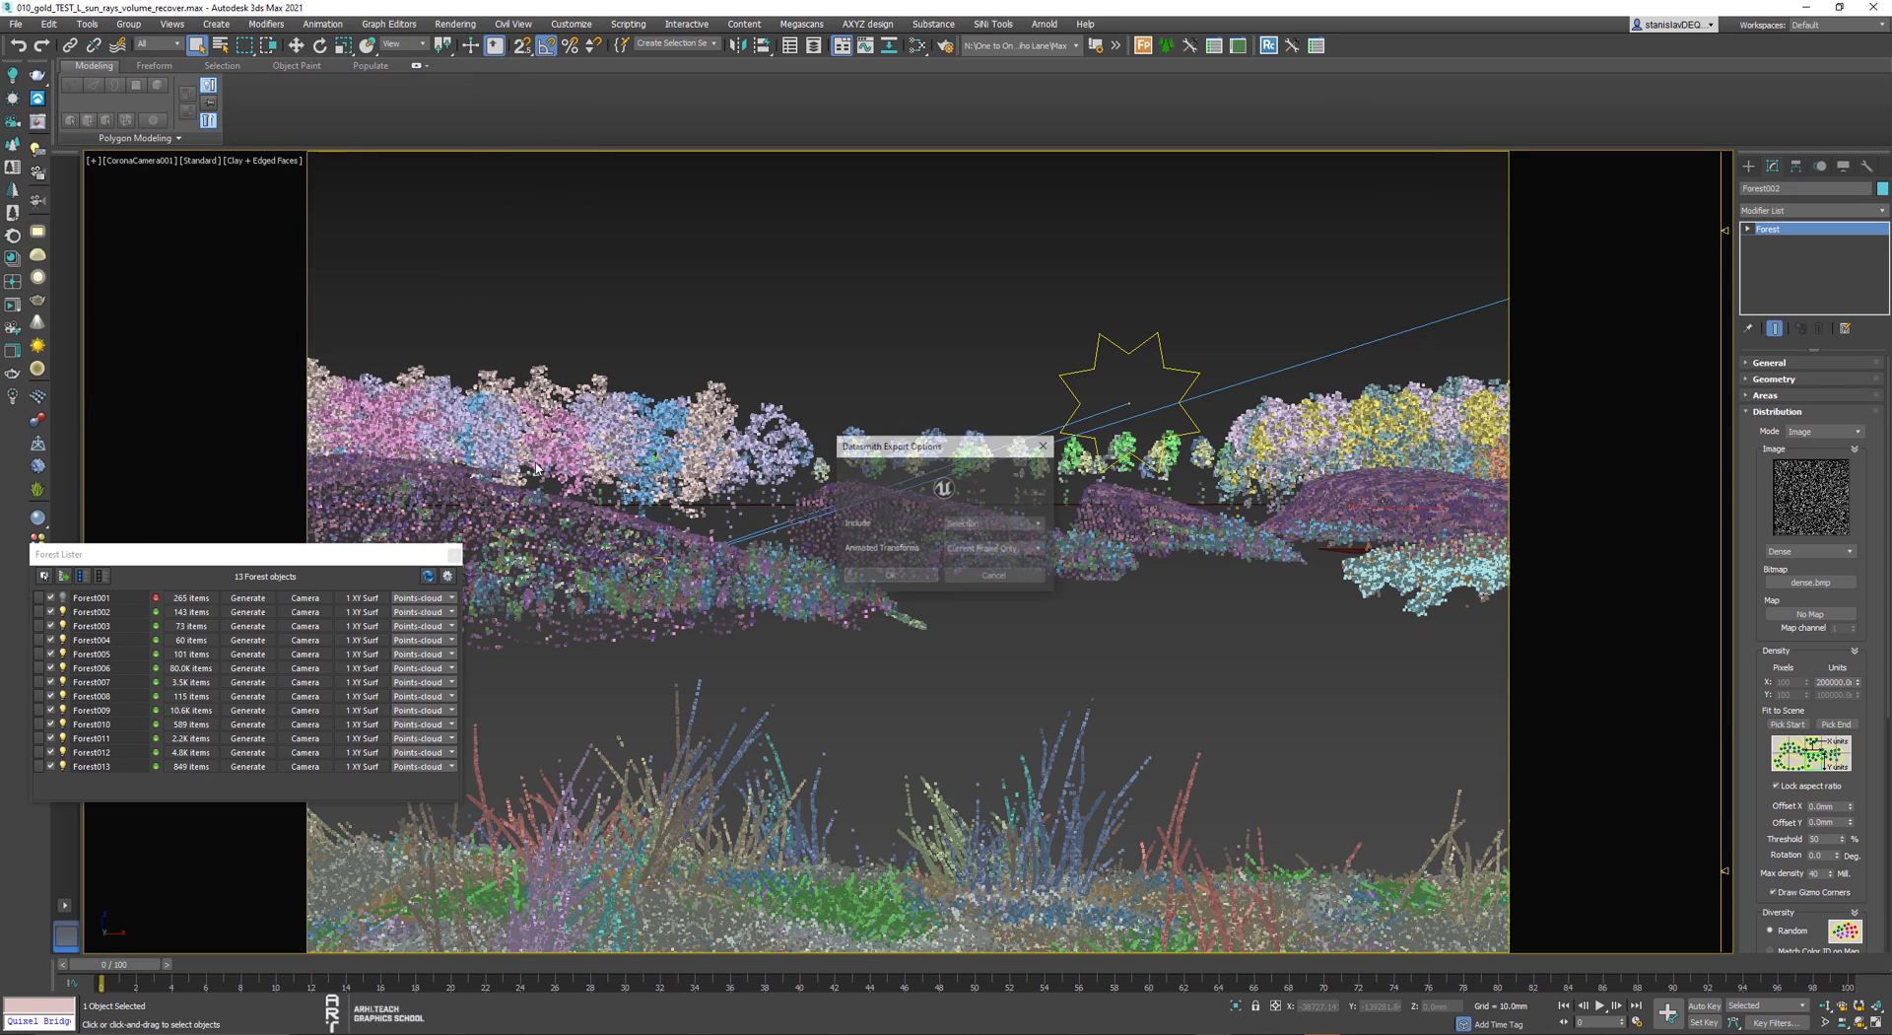
pyautogui.click(871, 577)
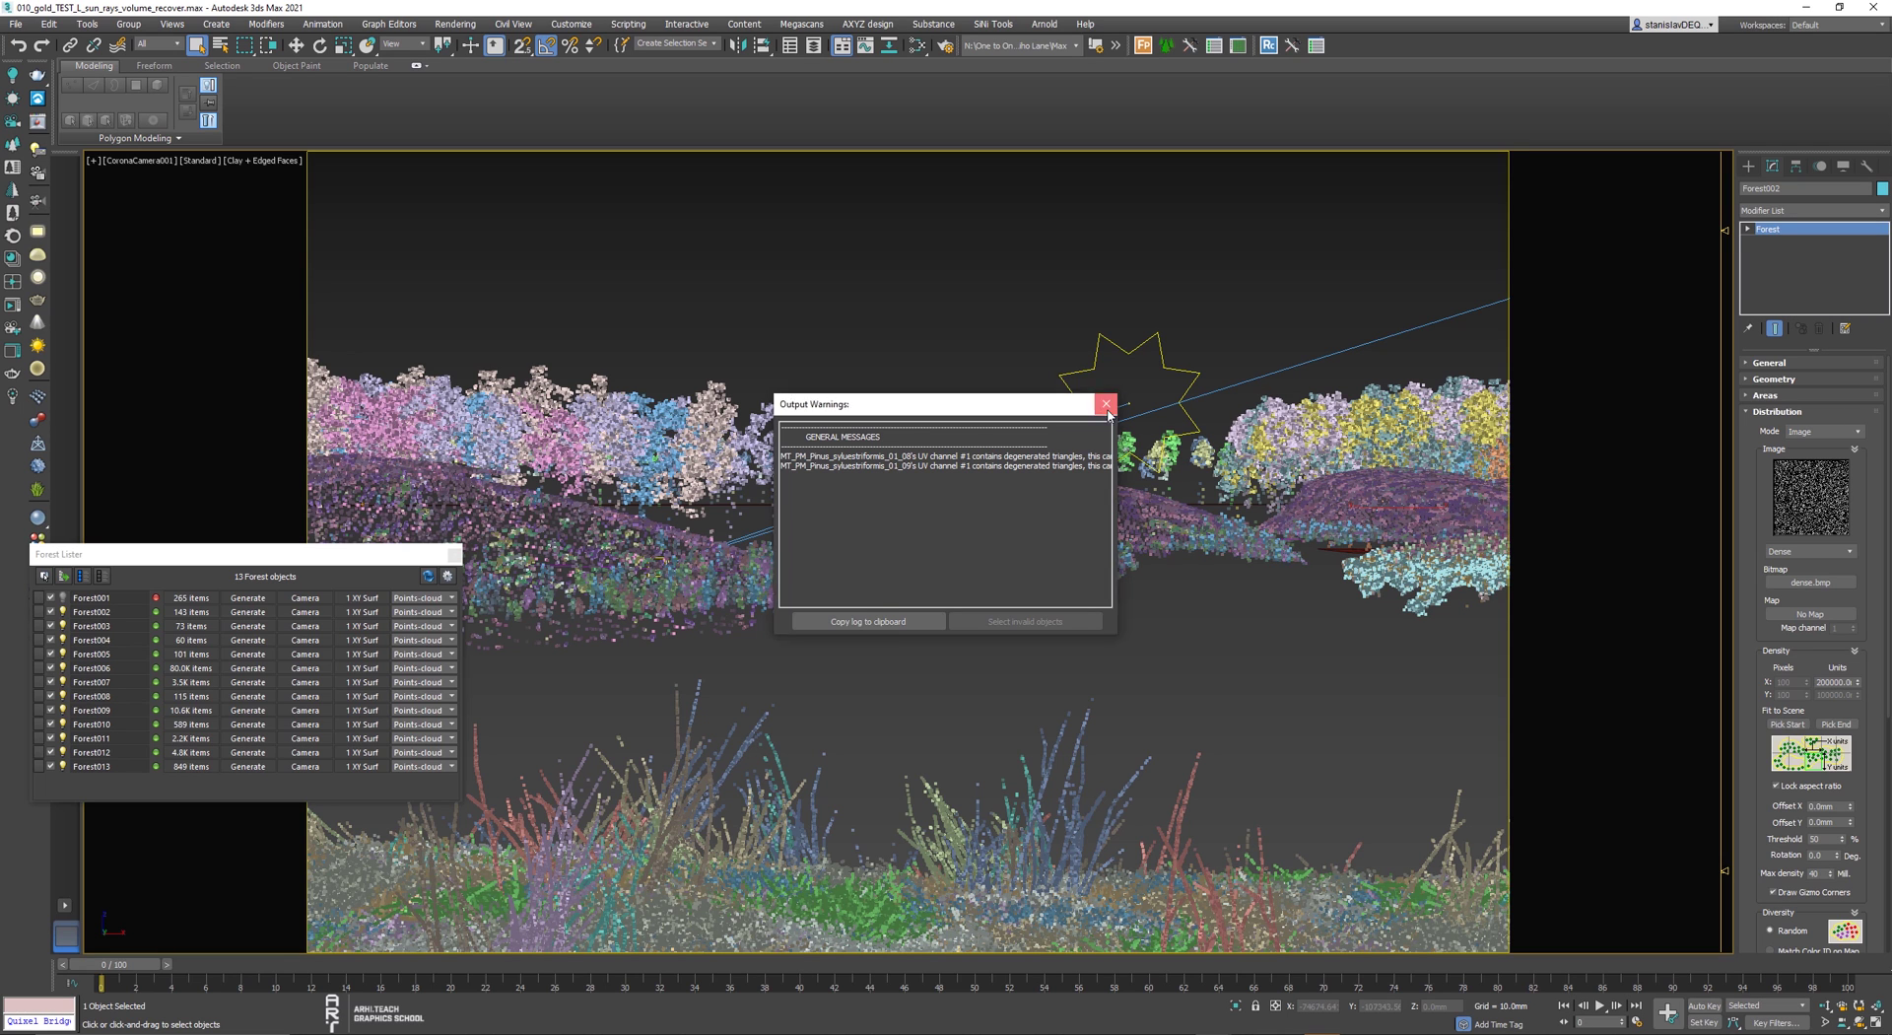
# - Close the export warnings, hide Forest002, and select Forest003
pyautogui.click(1106, 404)
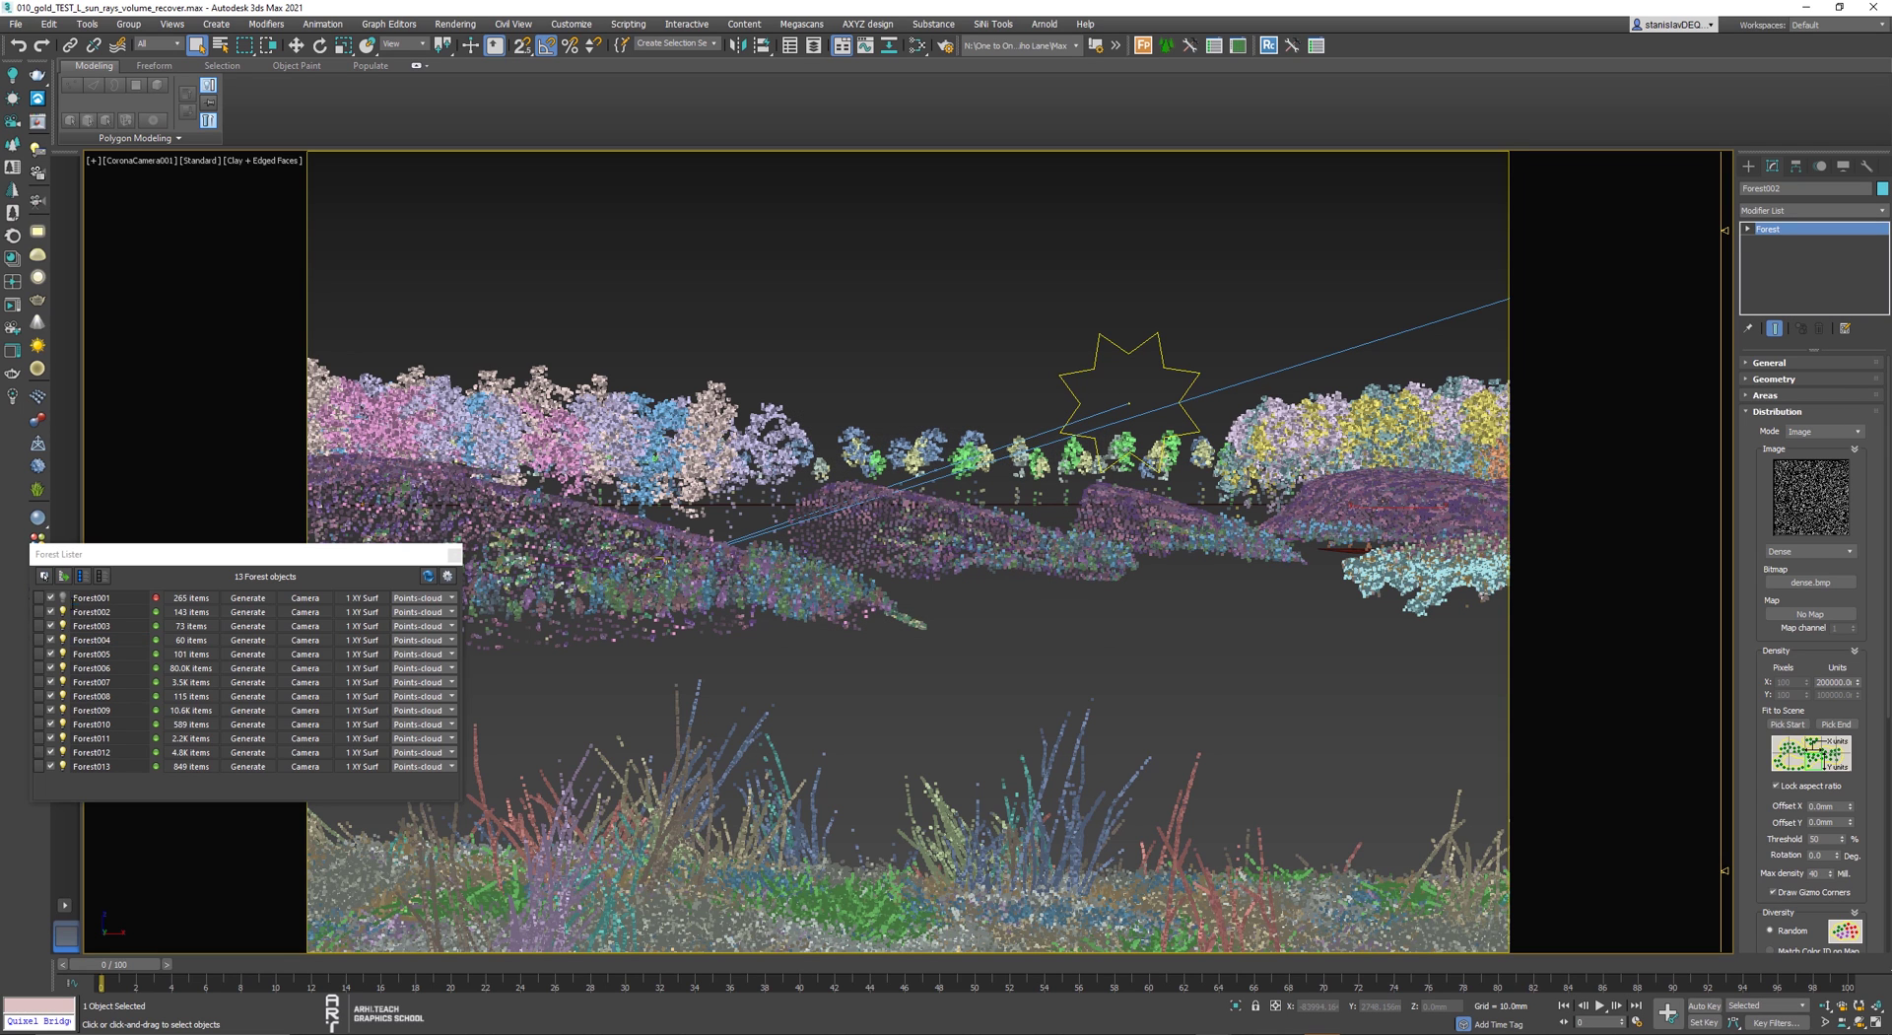
pyautogui.click(63, 612)
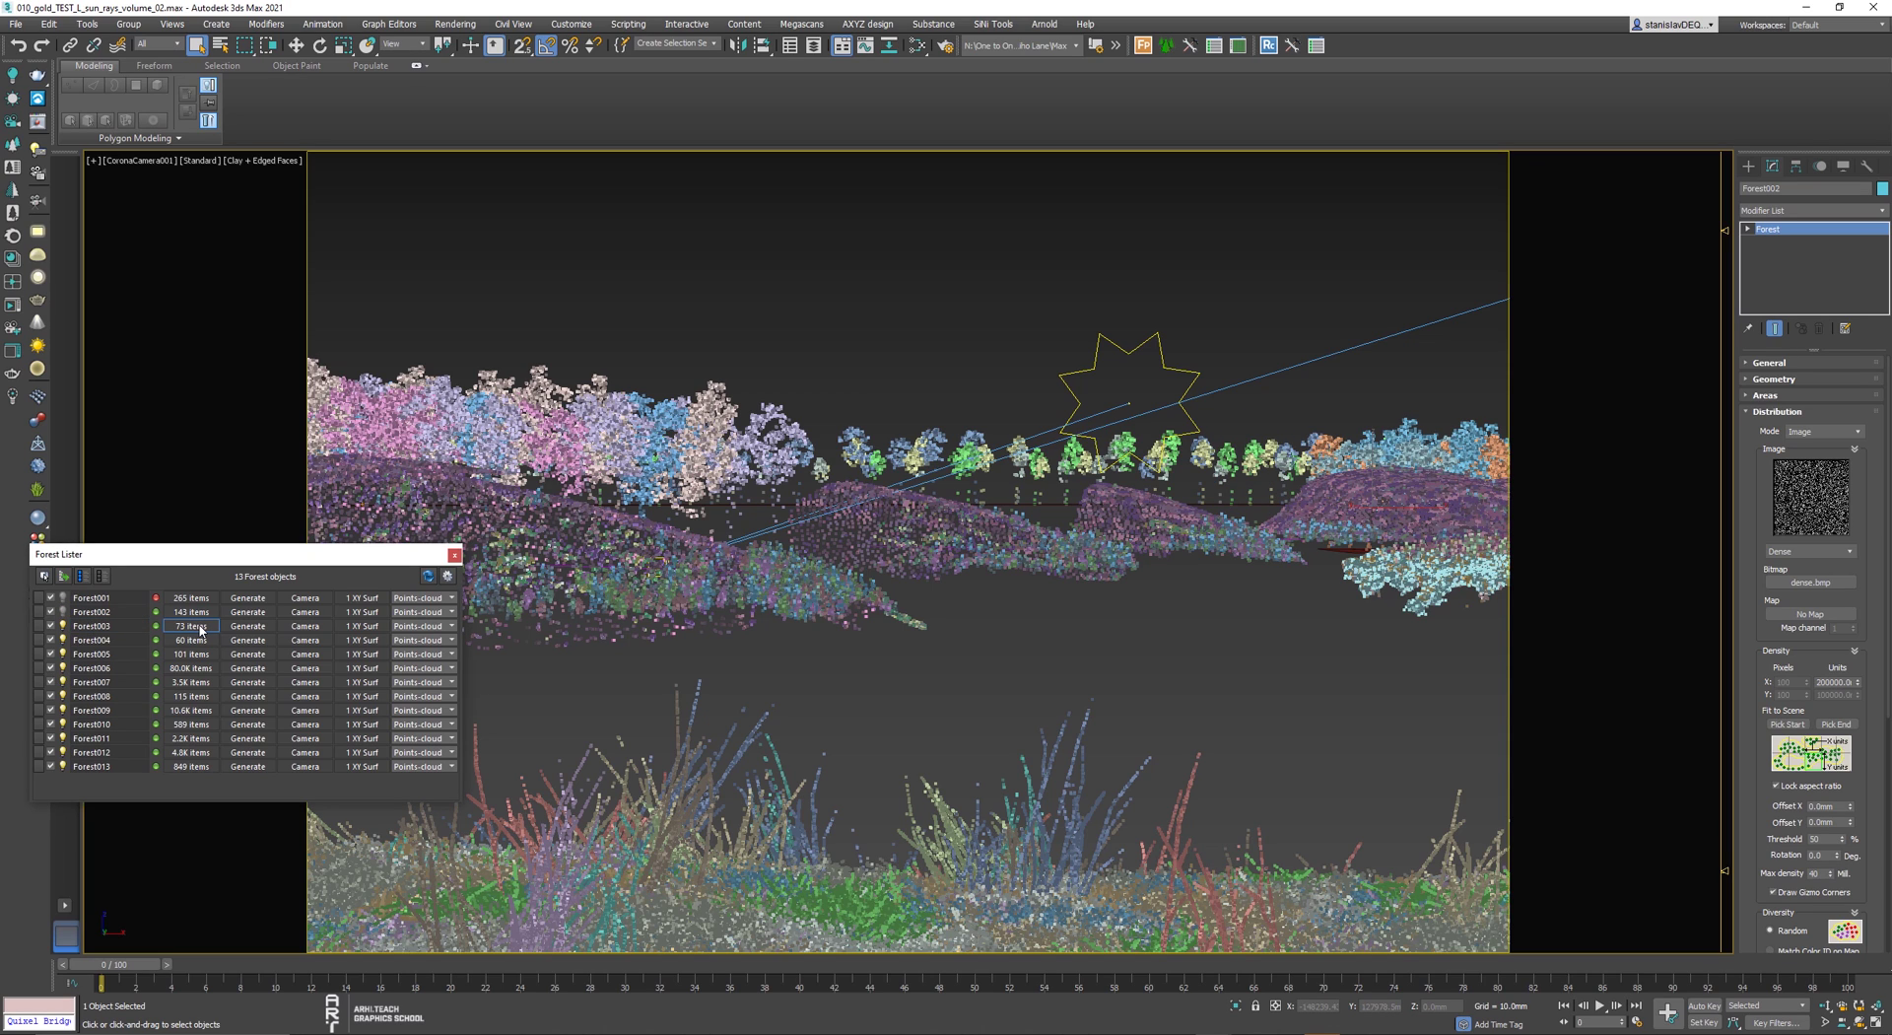
pyautogui.click(91, 626)
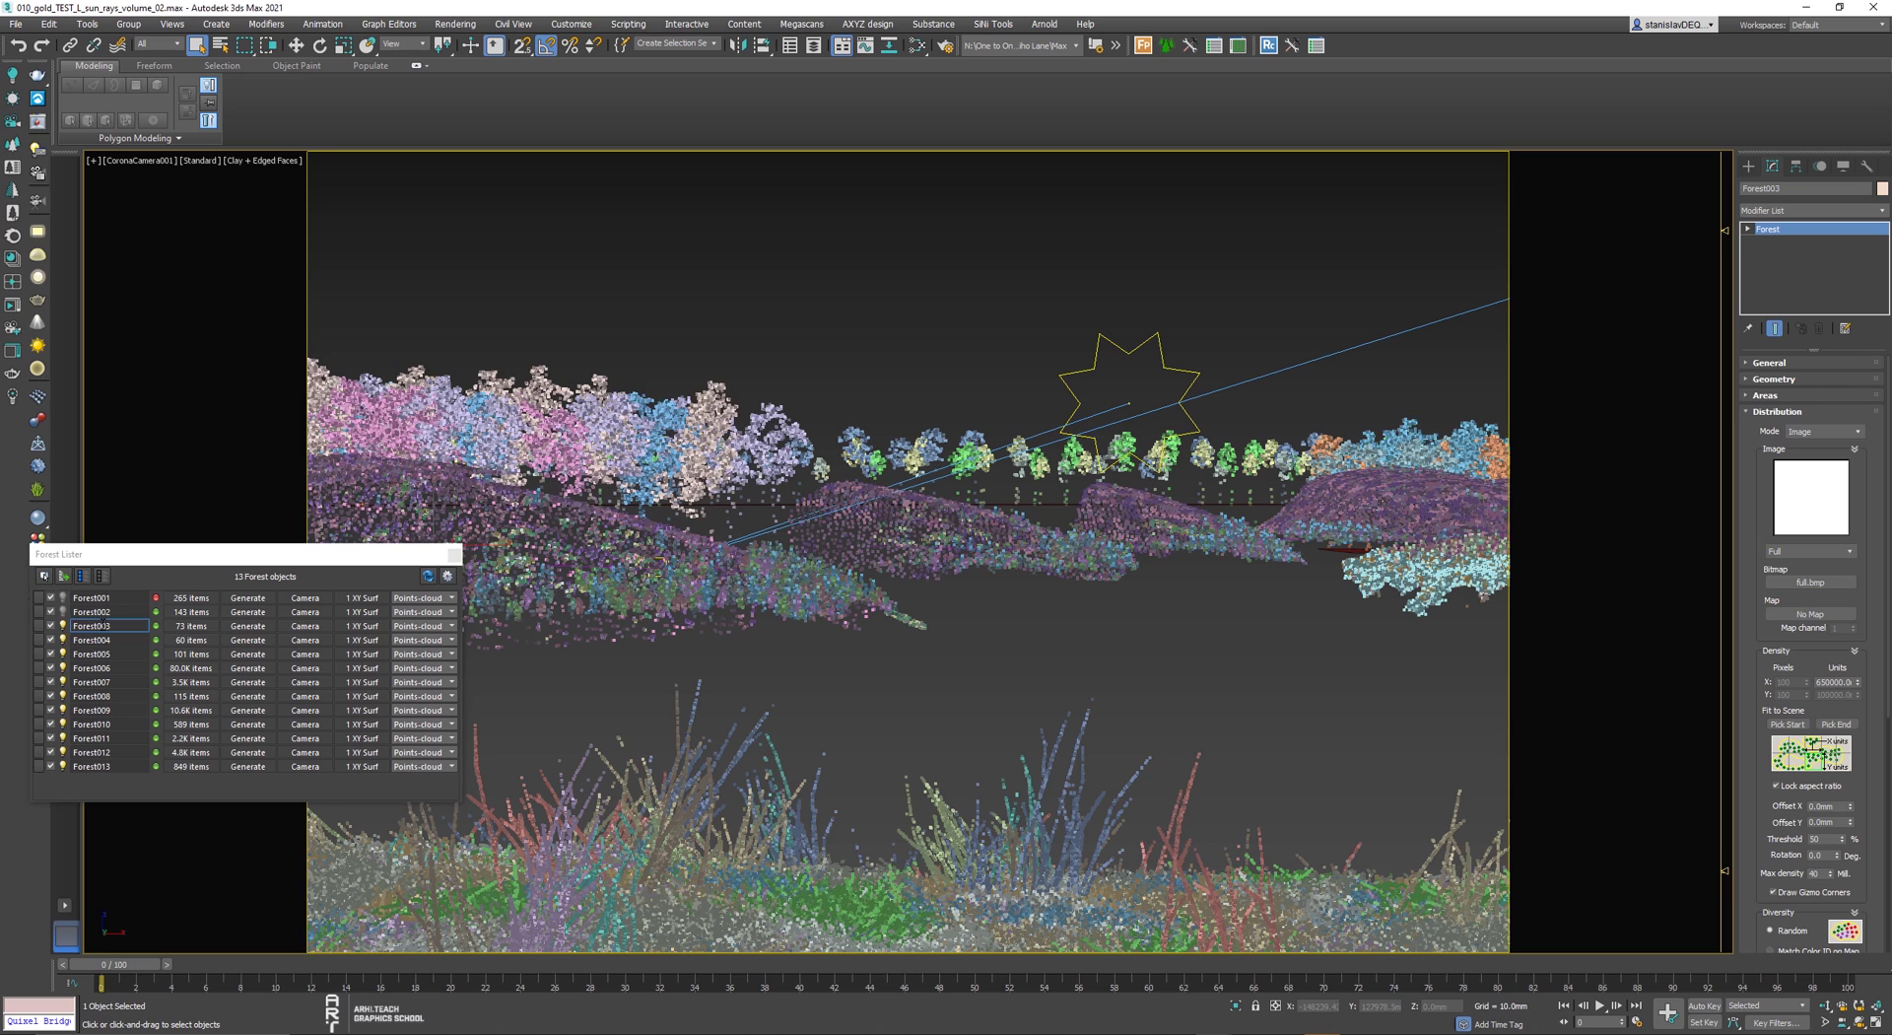
# - Export Forest003 alone as a plant_le… Datasmith file, then hide it
pyautogui.click(16, 24)
pyautogui.moveTo(59, 245)
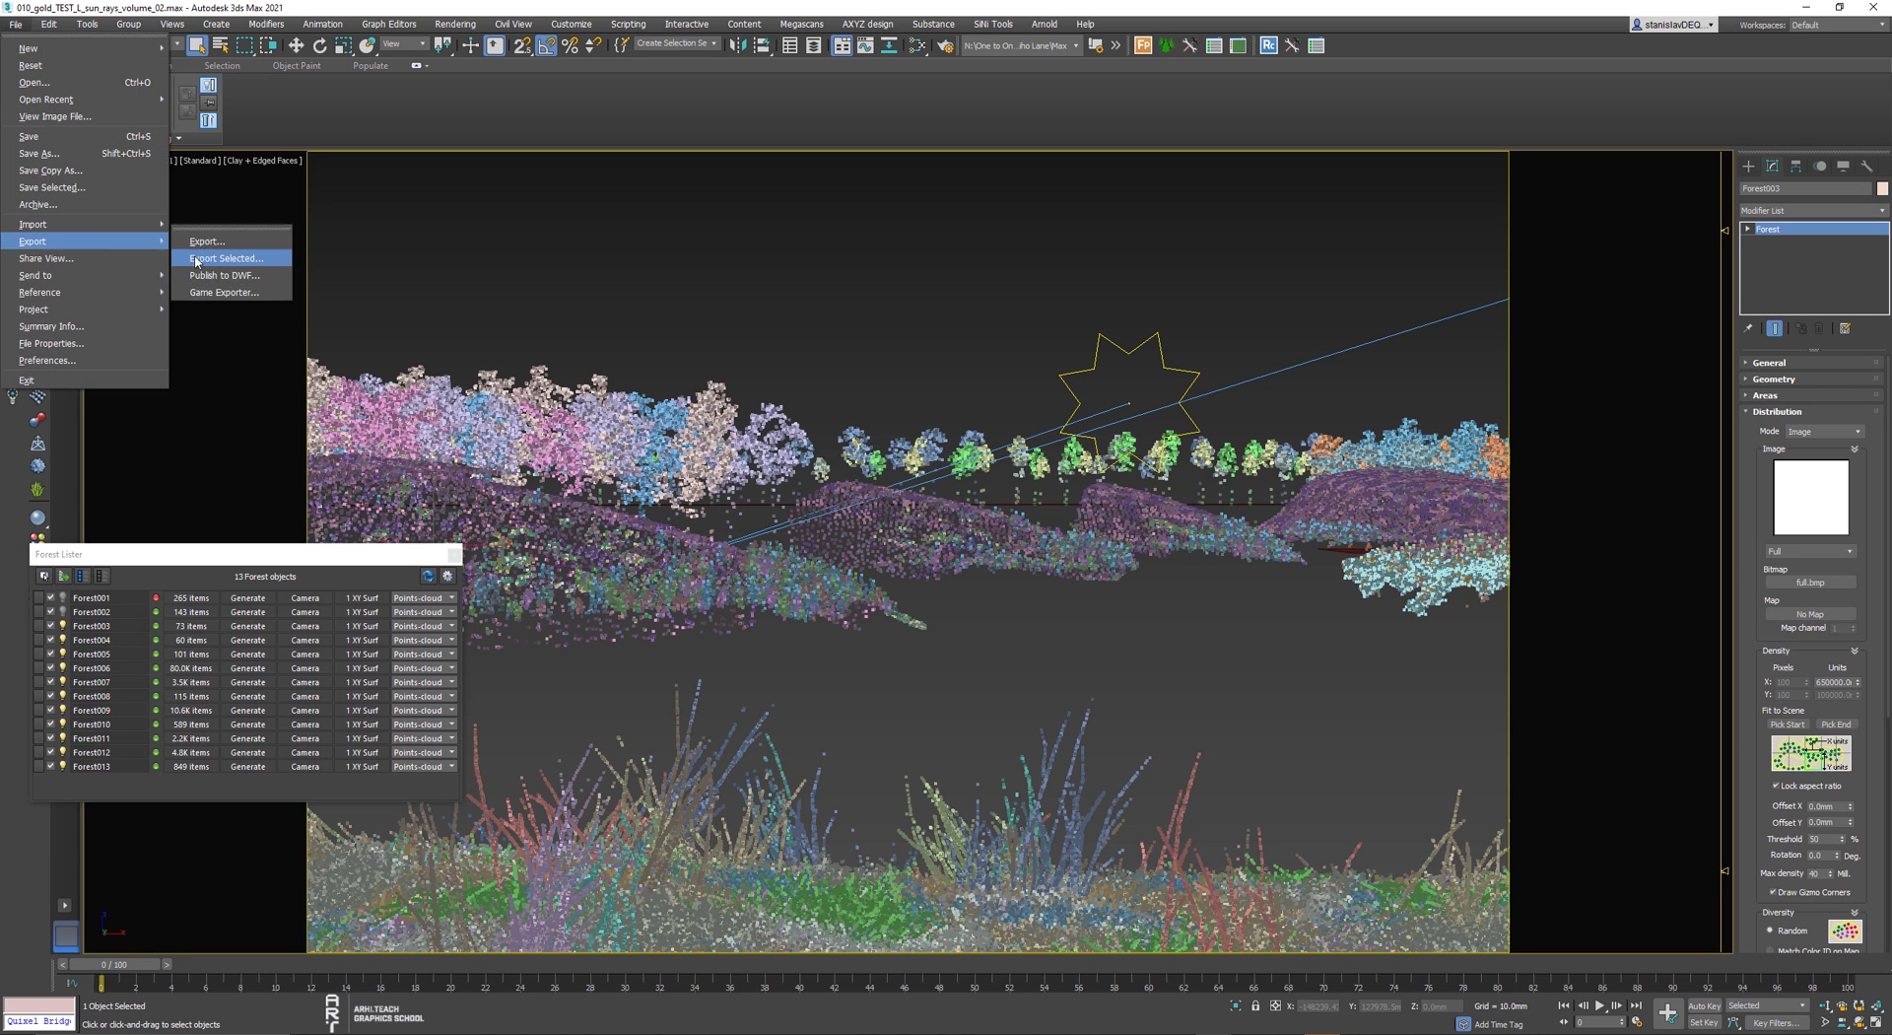
pyautogui.click(207, 238)
pyautogui.write('pi')
pyautogui.press('BackSpace')
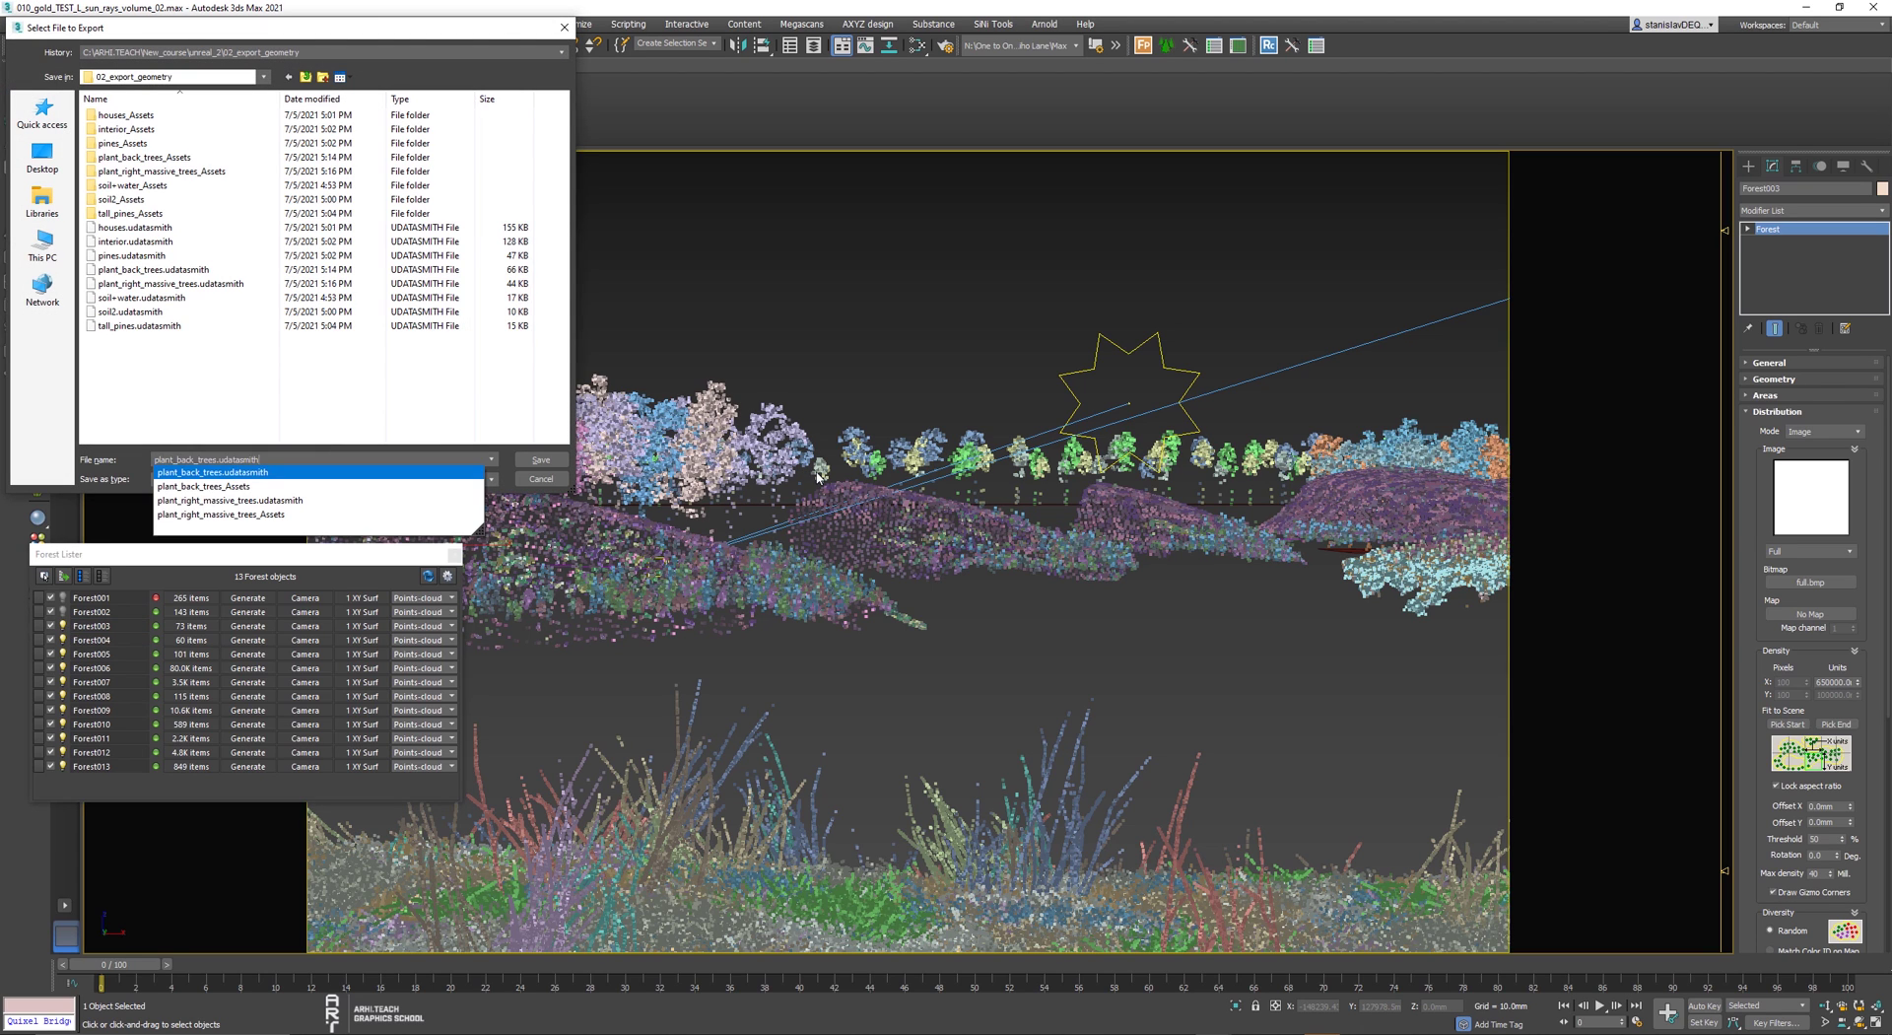
pyautogui.write('lant_left_massive_trees')
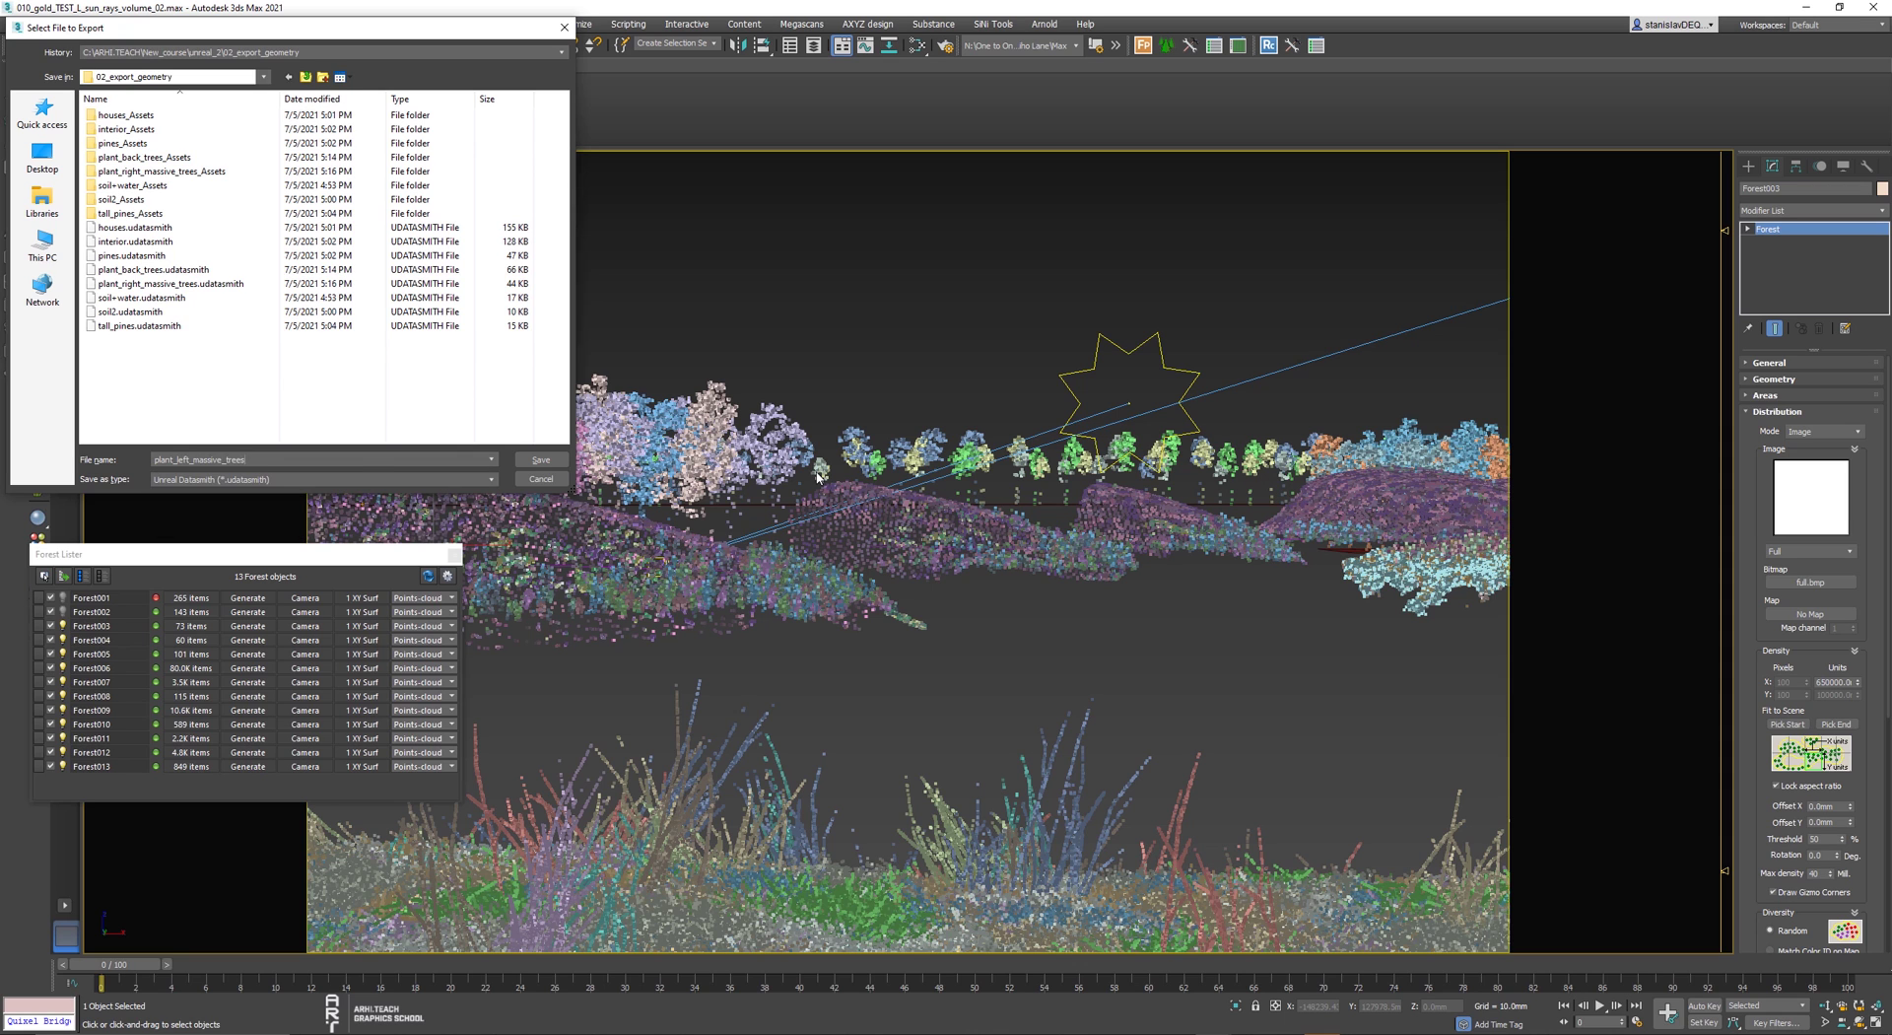
pyautogui.press('Return')
pyautogui.click(892, 576)
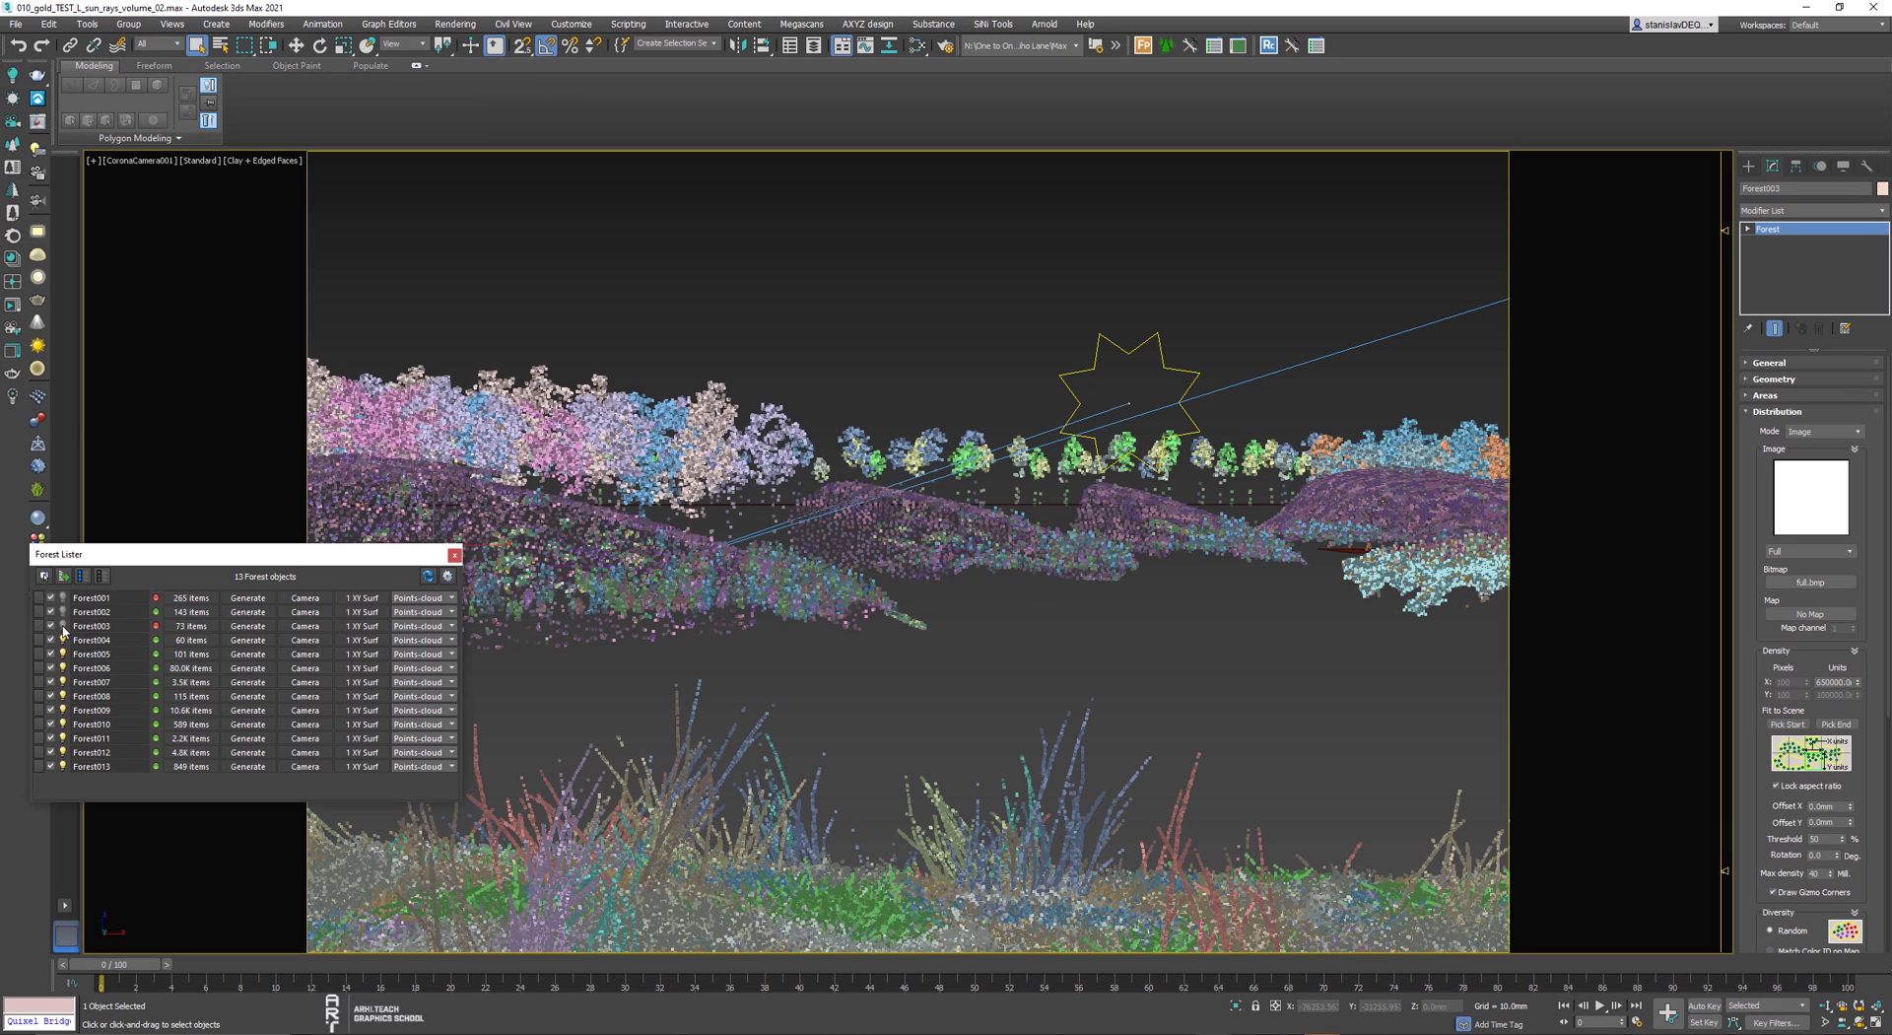
pyautogui.click(90, 640)
# - Export Forest004 as a plant_r… Datasmith file, then hide it
pyautogui.click(15, 24)
pyautogui.click(246, 257)
pyautogui.write('pl')
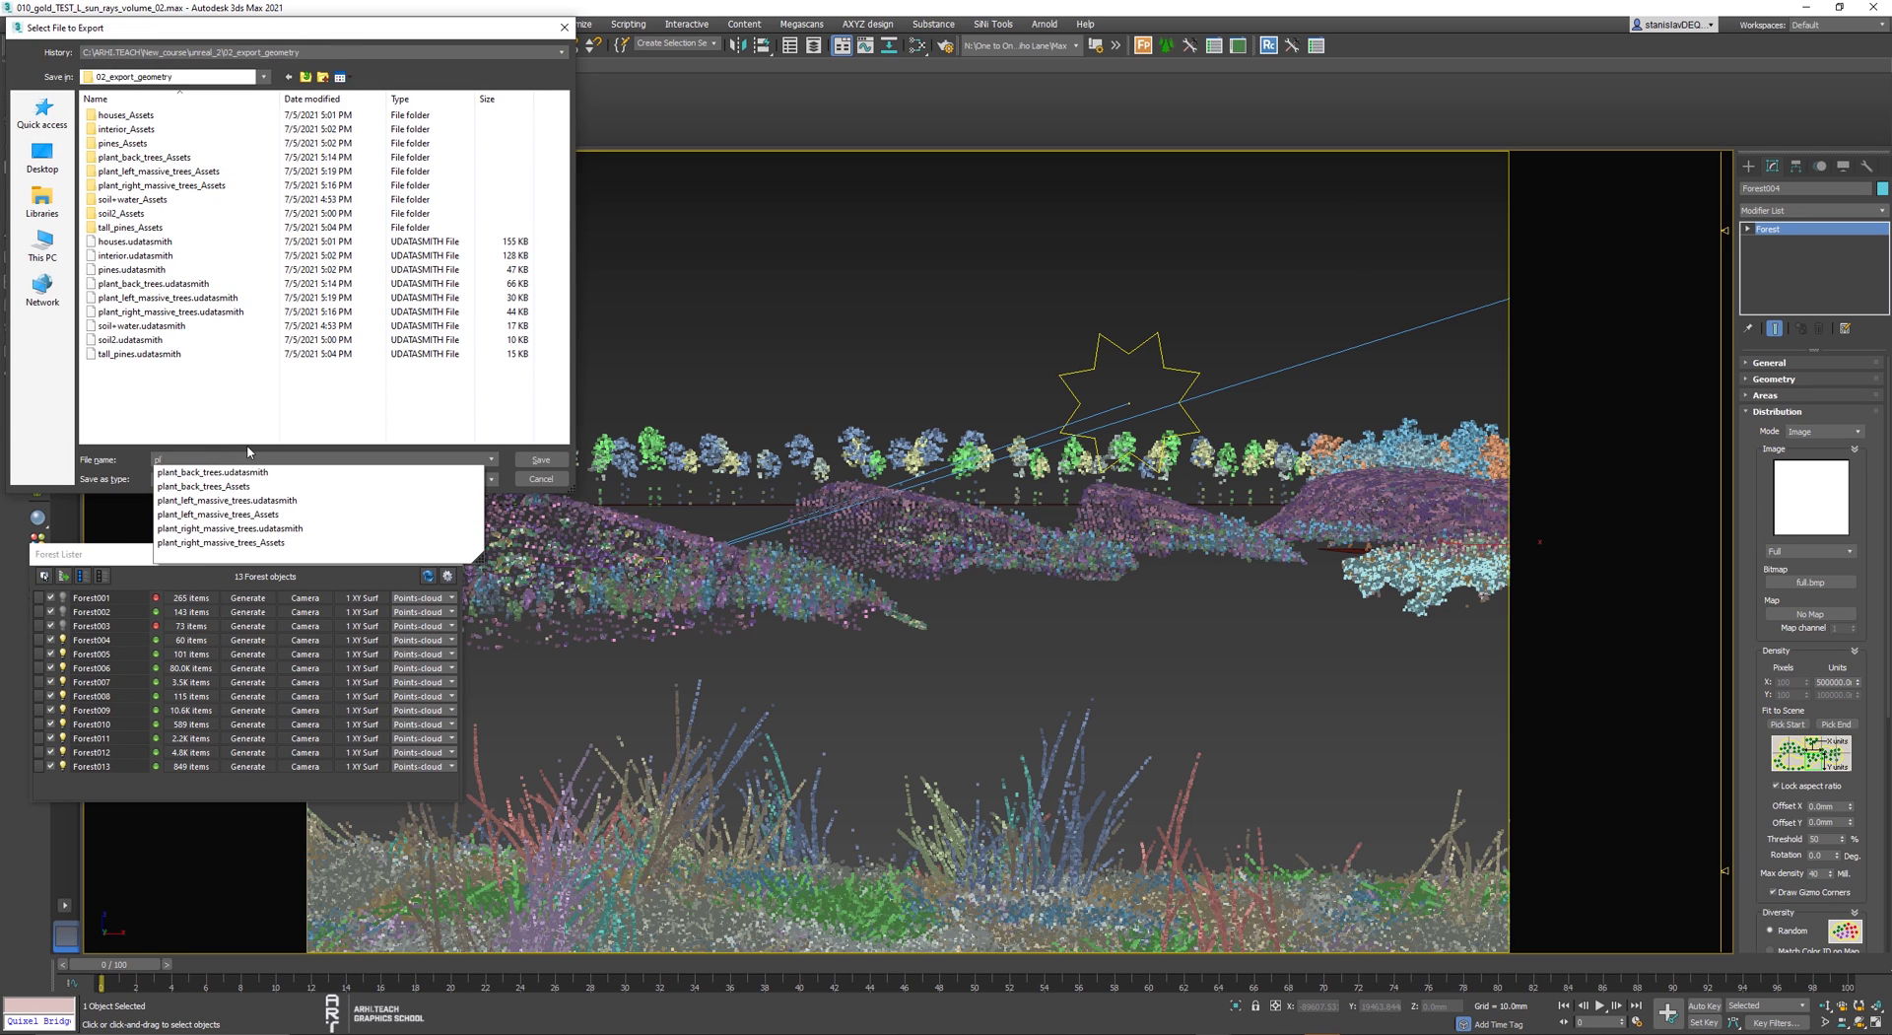
pyautogui.write('ant_right_massive_trees_Assets')
pyautogui.press('Return')
pyautogui.click(920, 567)
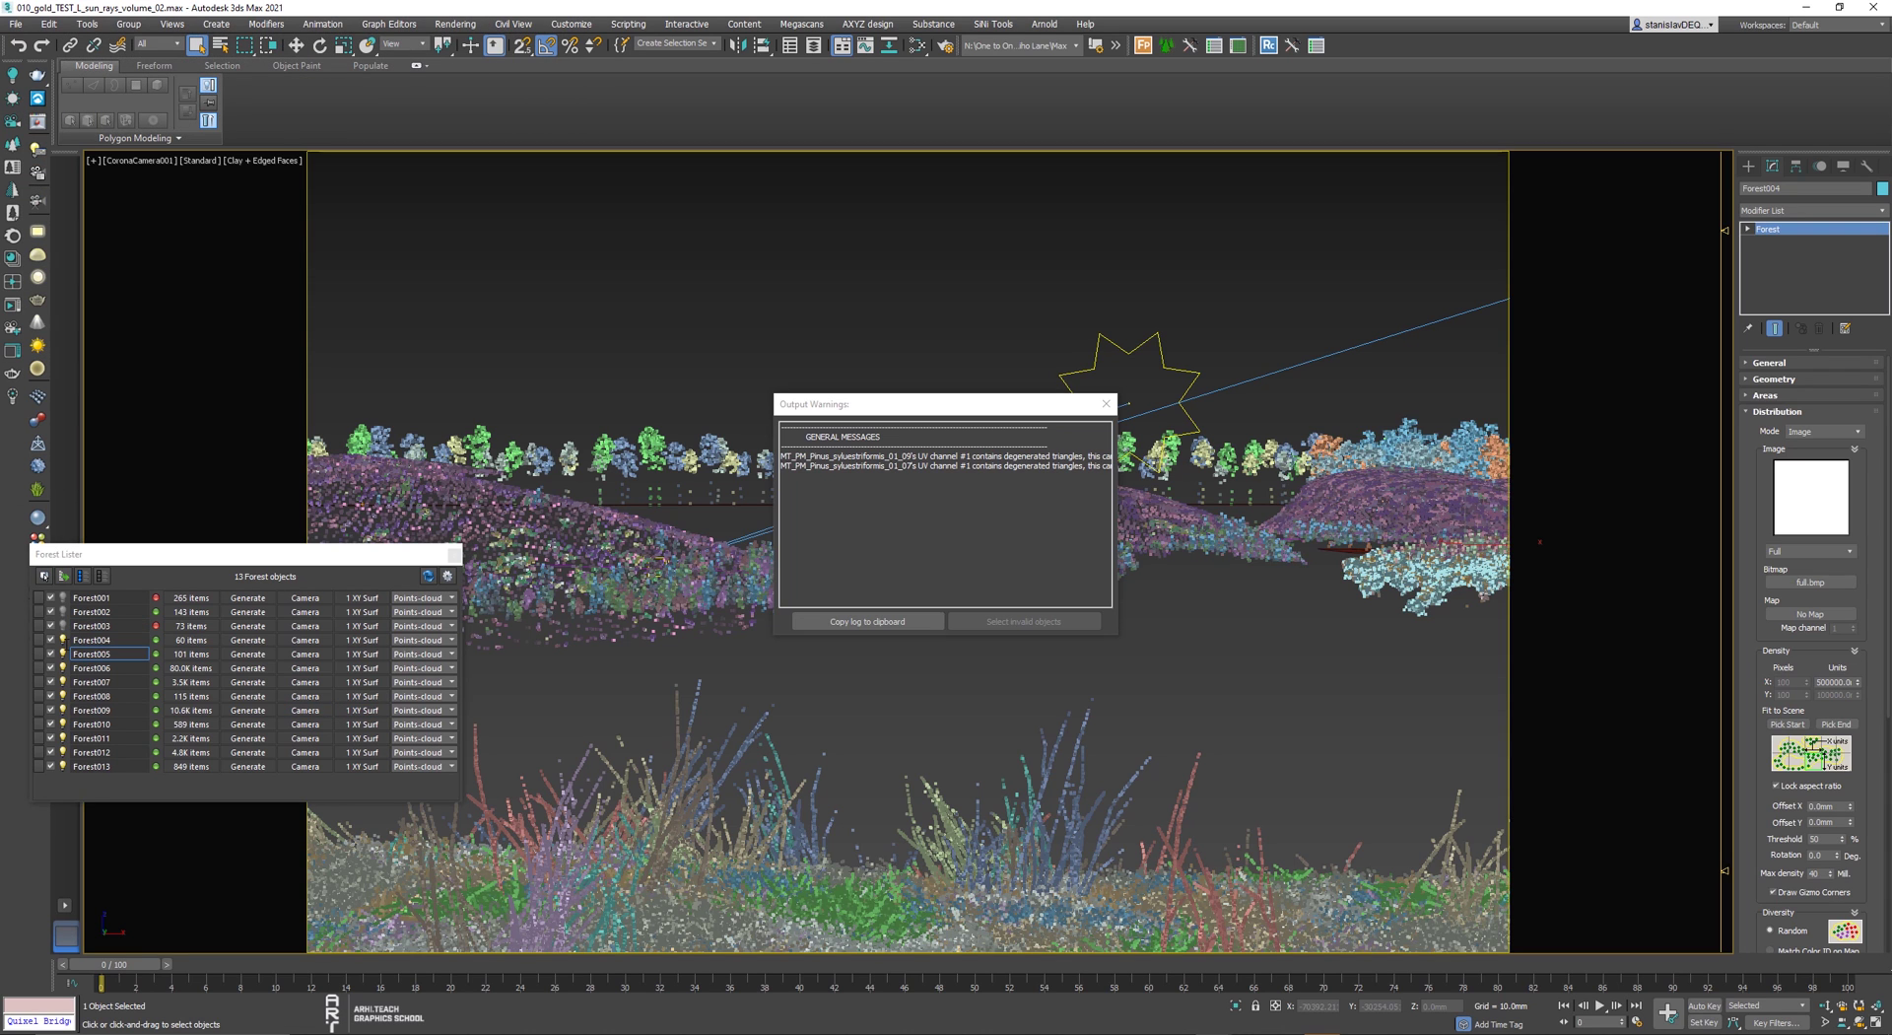
pyautogui.click(91, 653)
# - Export Forest005 as plant_small_back Datasmith file
pyautogui.click(15, 23)
pyautogui.click(246, 257)
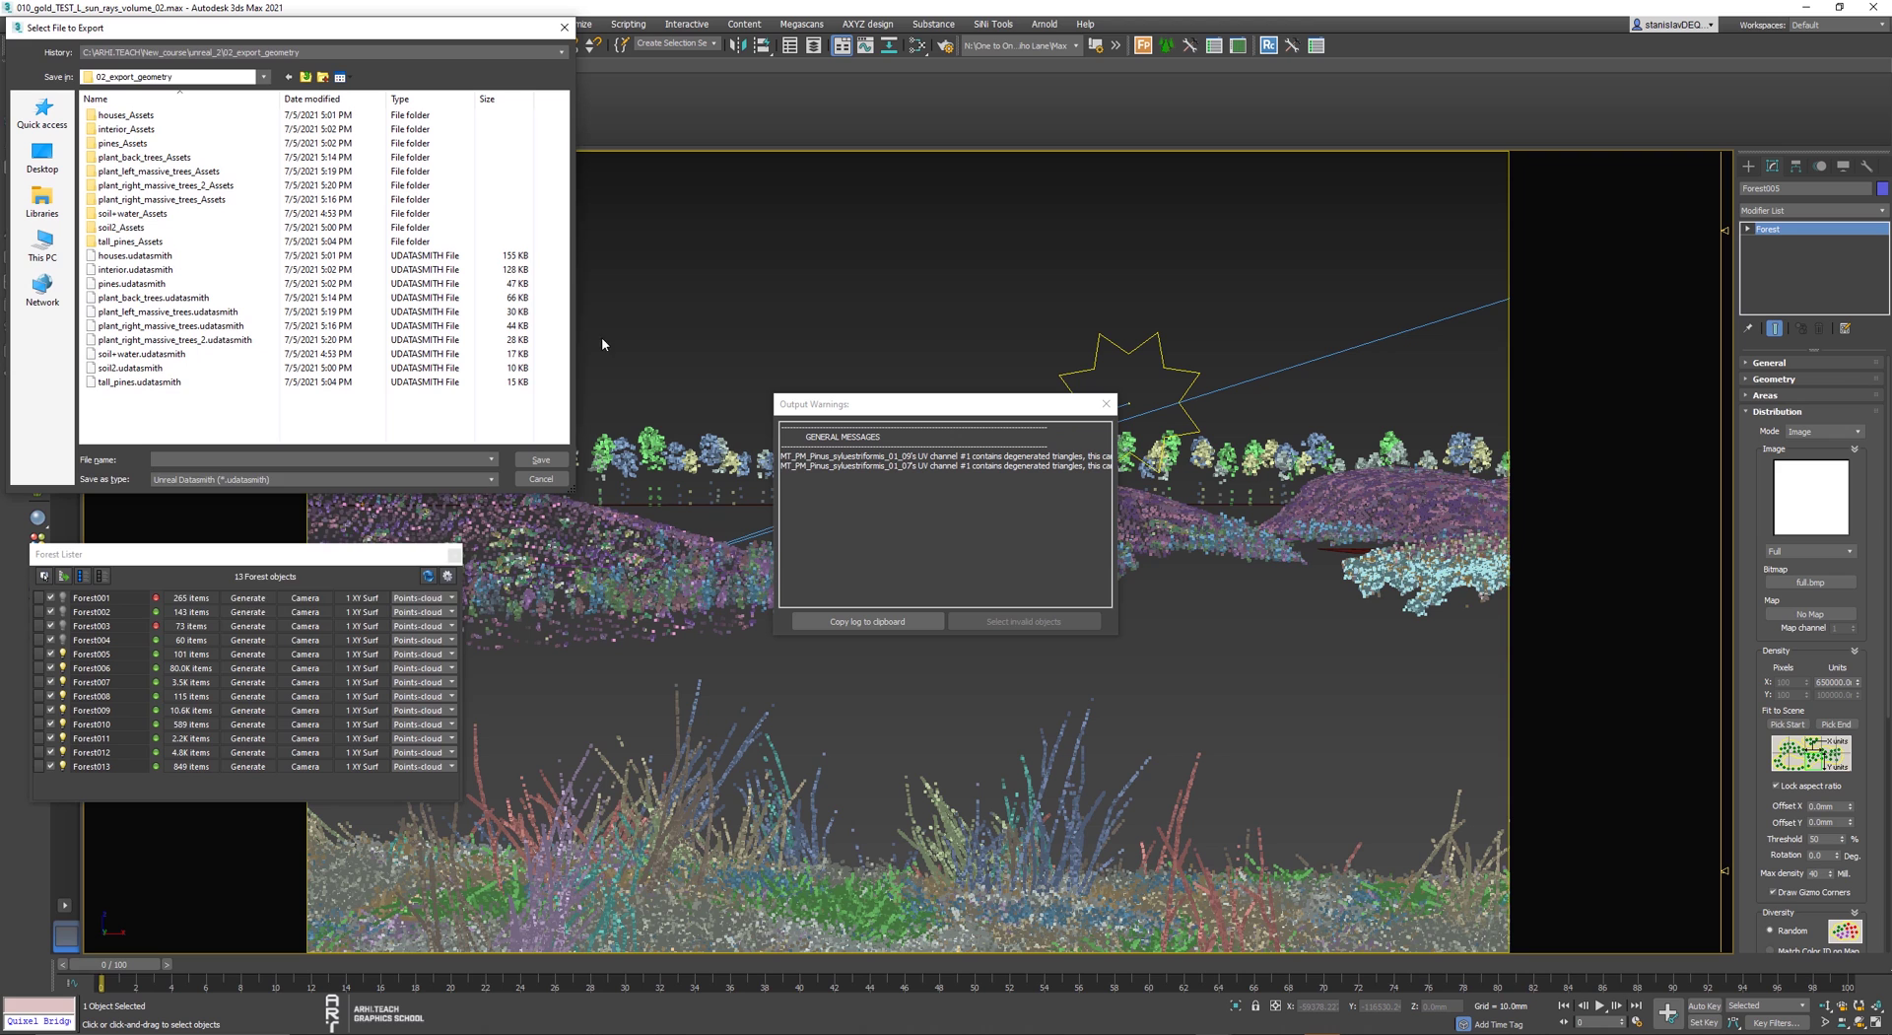
pyautogui.write('plant_small_back')
pyautogui.press('Return')
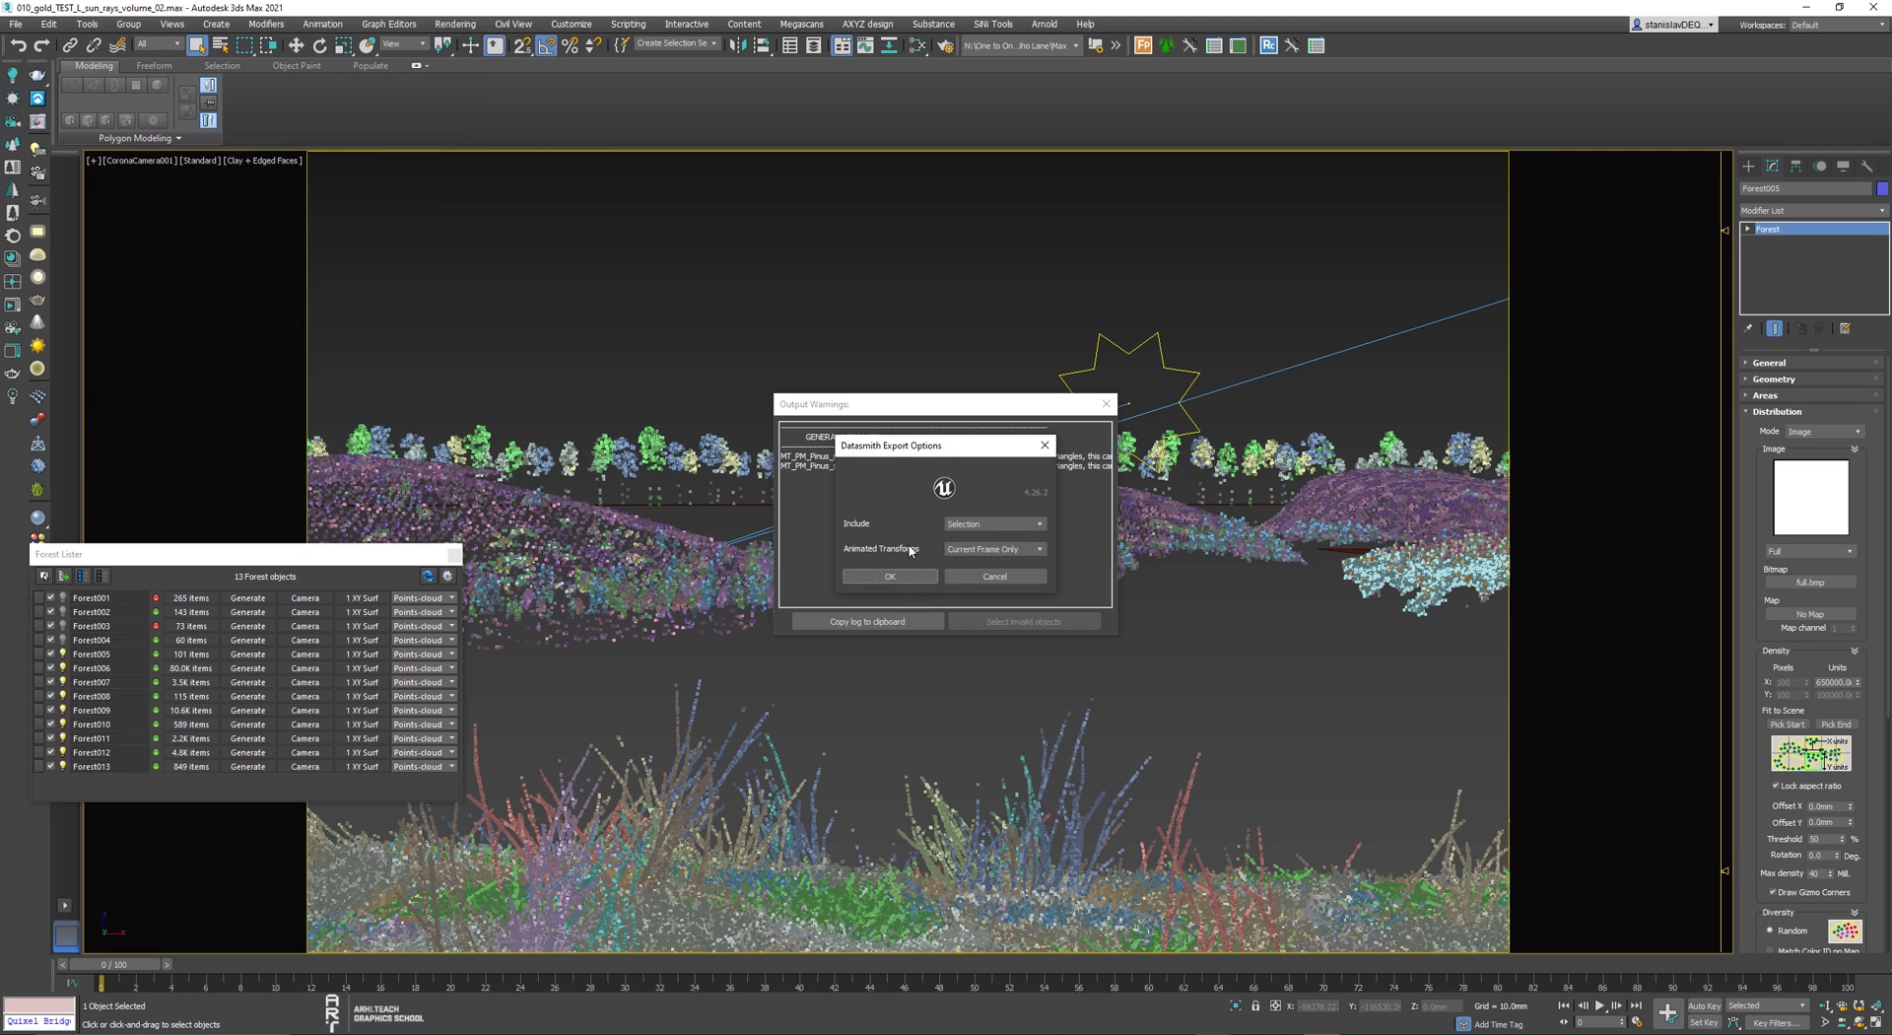
pyautogui.press('Return')
# - Export Forest006 as a plant_ Datasmith file, then select Forest007
pyautogui.click(64, 668)
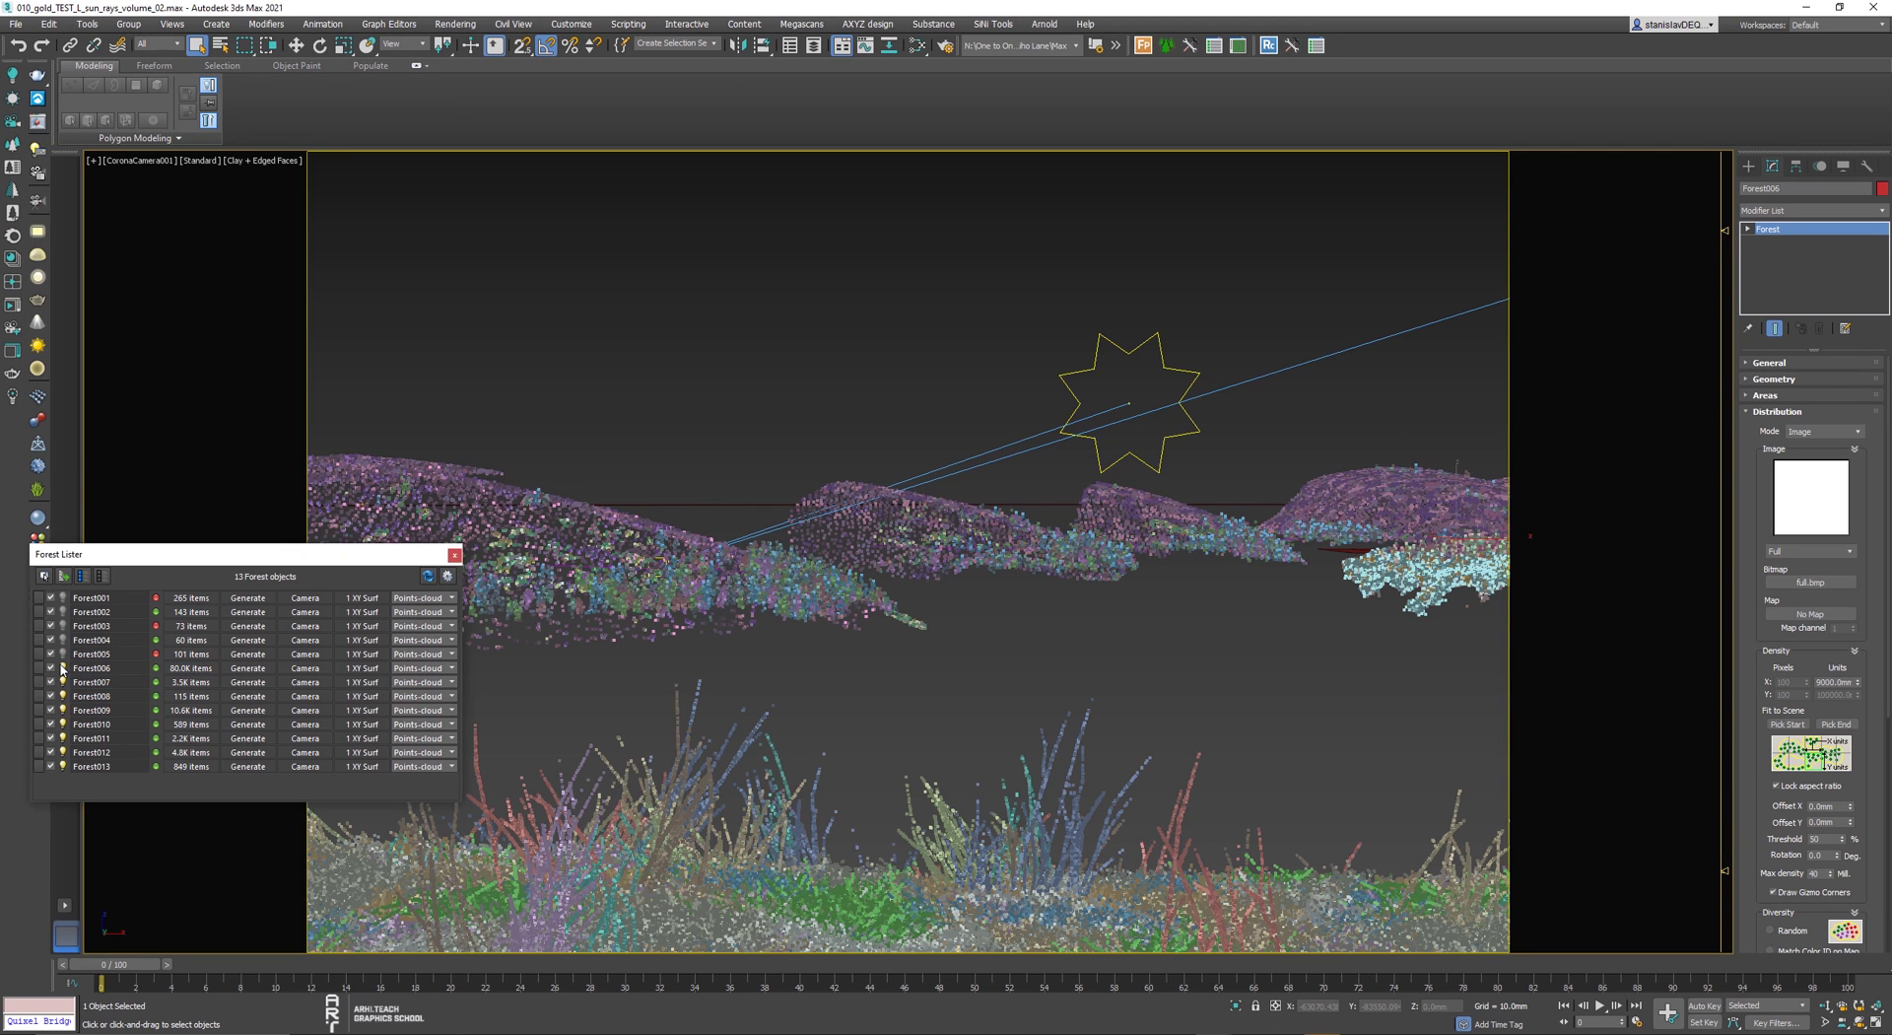
pyautogui.click(15, 24)
pyautogui.click(296, 275)
pyautogui.write('plant_')
pyautogui.press('Return')
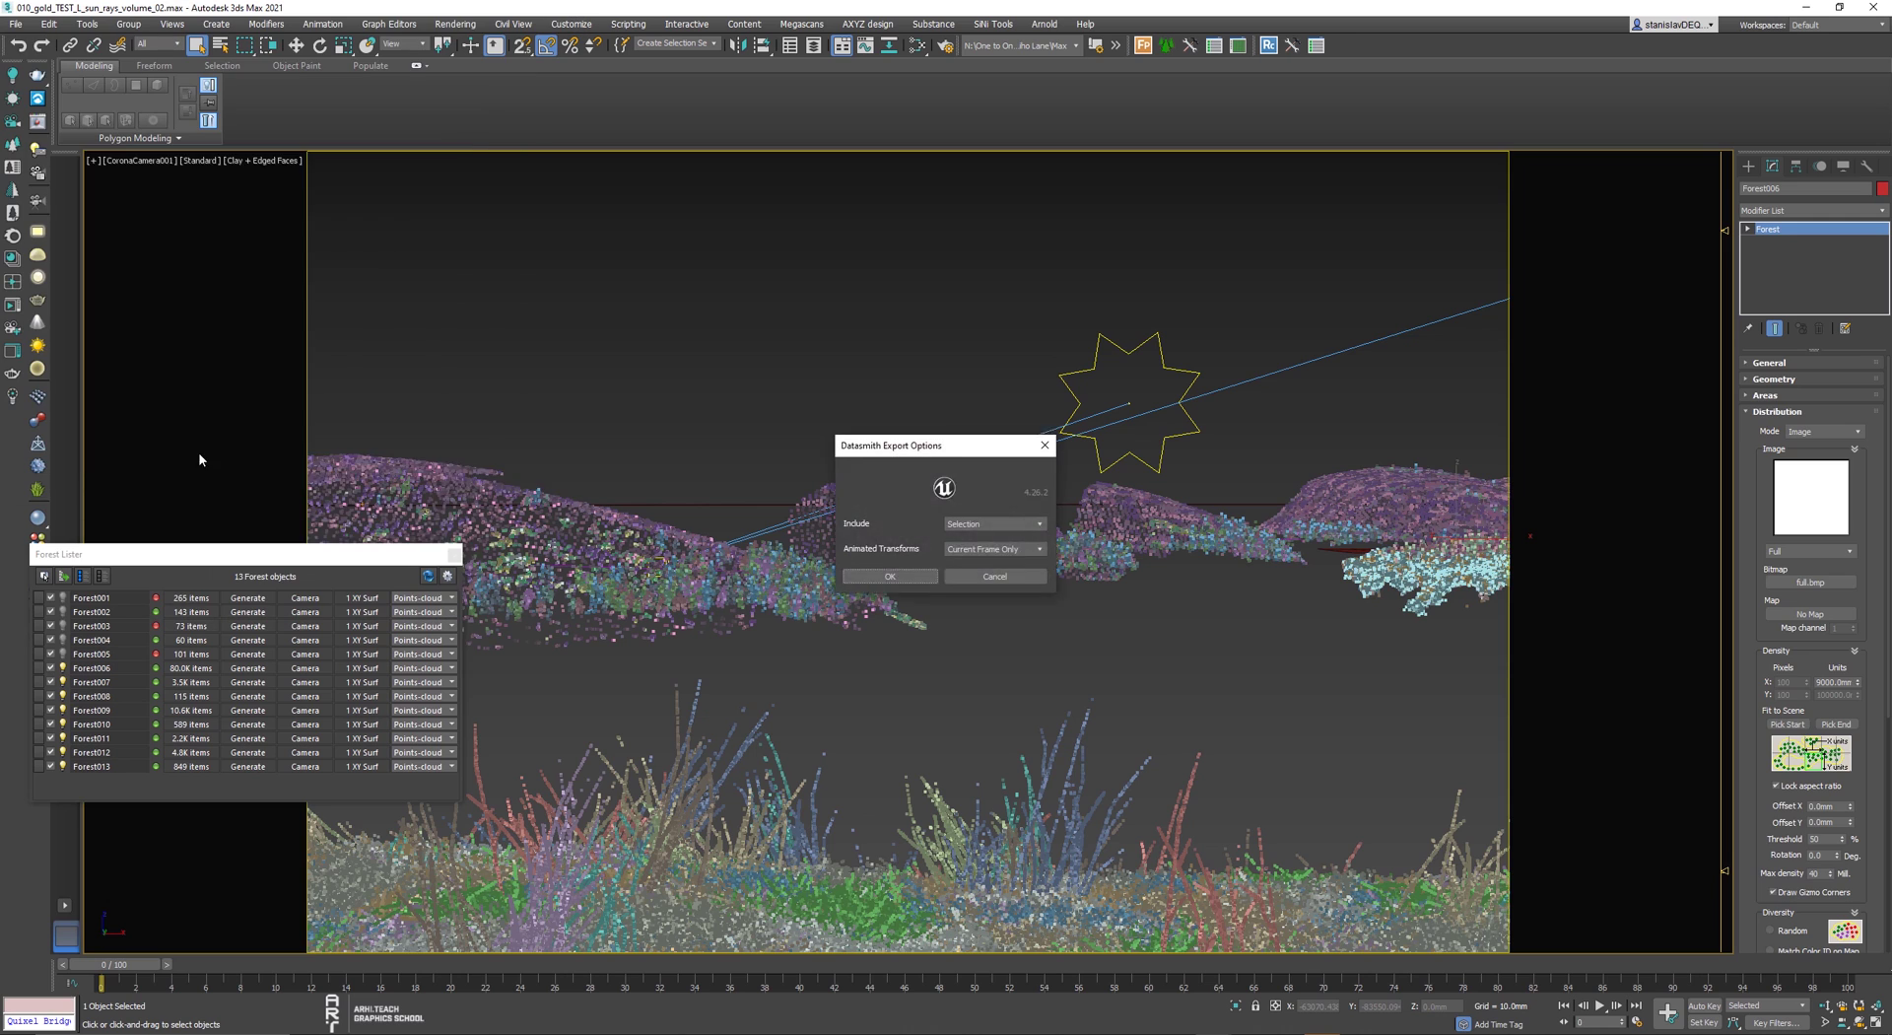
pyautogui.press('Return')
pyautogui.click(64, 682)
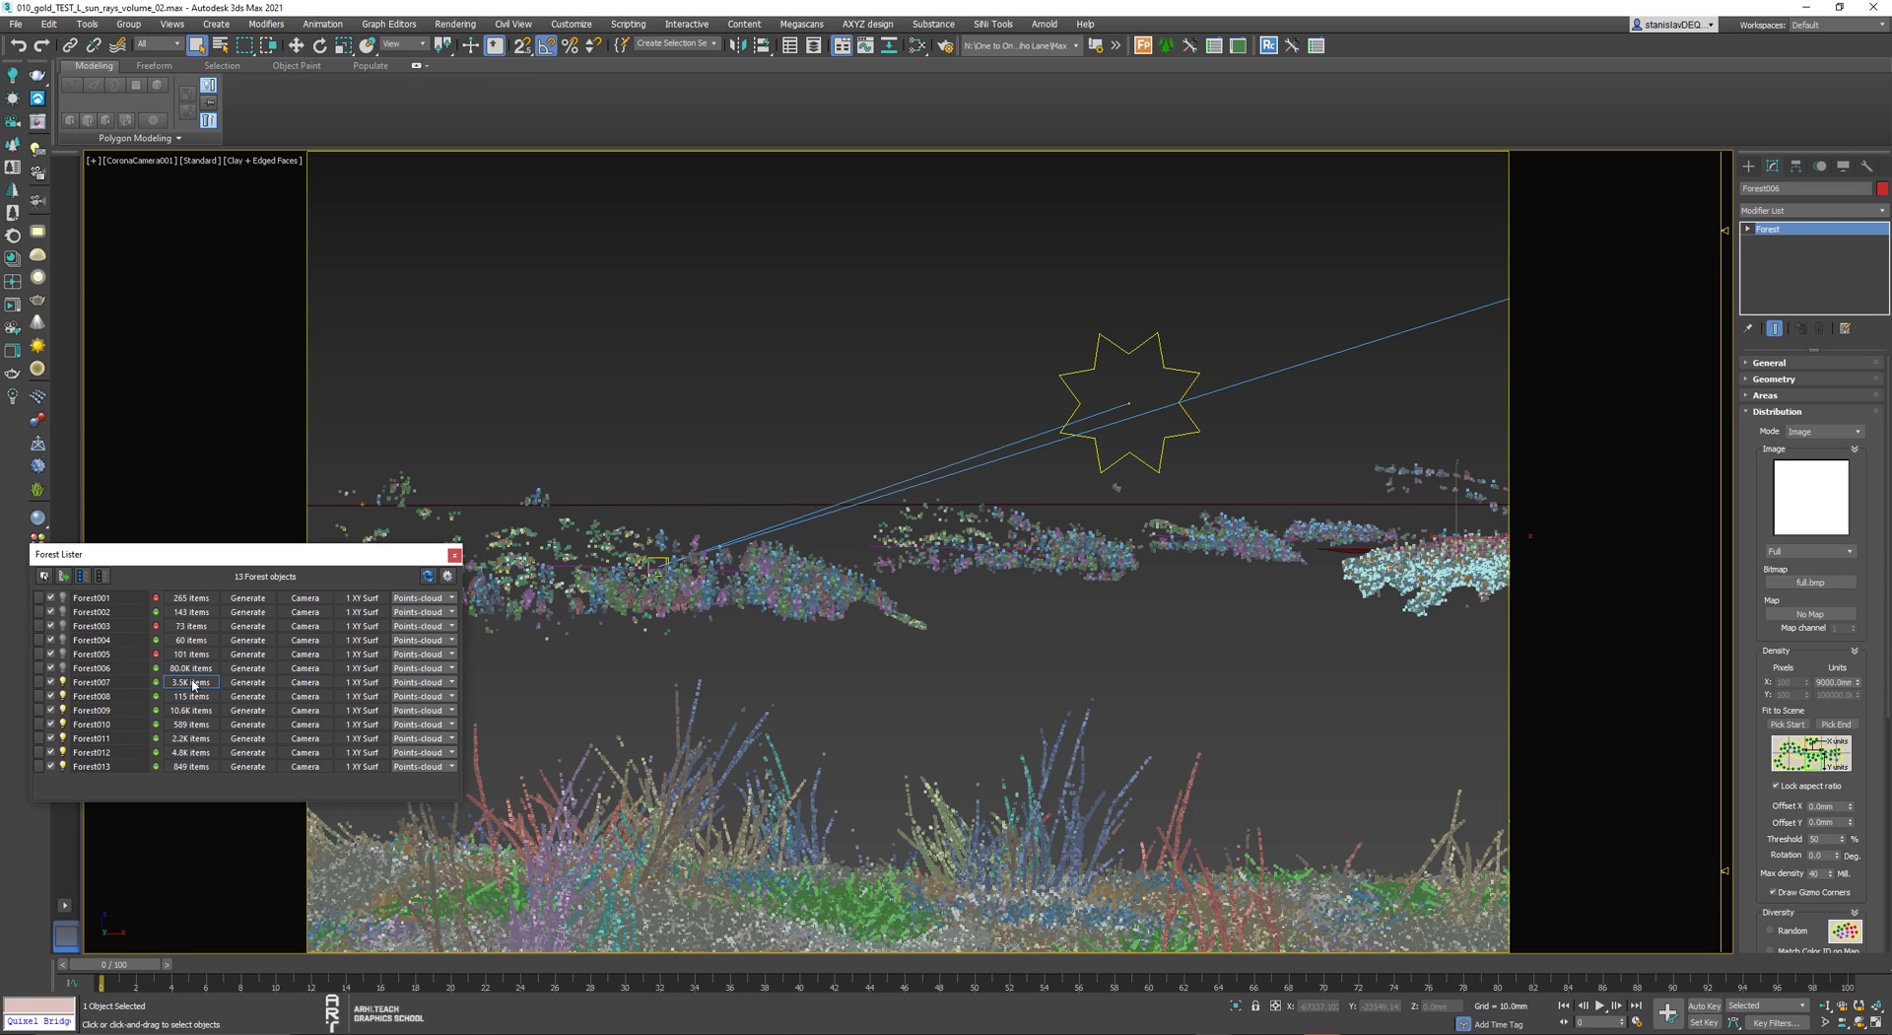
# - Export the two selected foreground scatters as plant_foreground Datasmith file
pyautogui.click(64, 682)
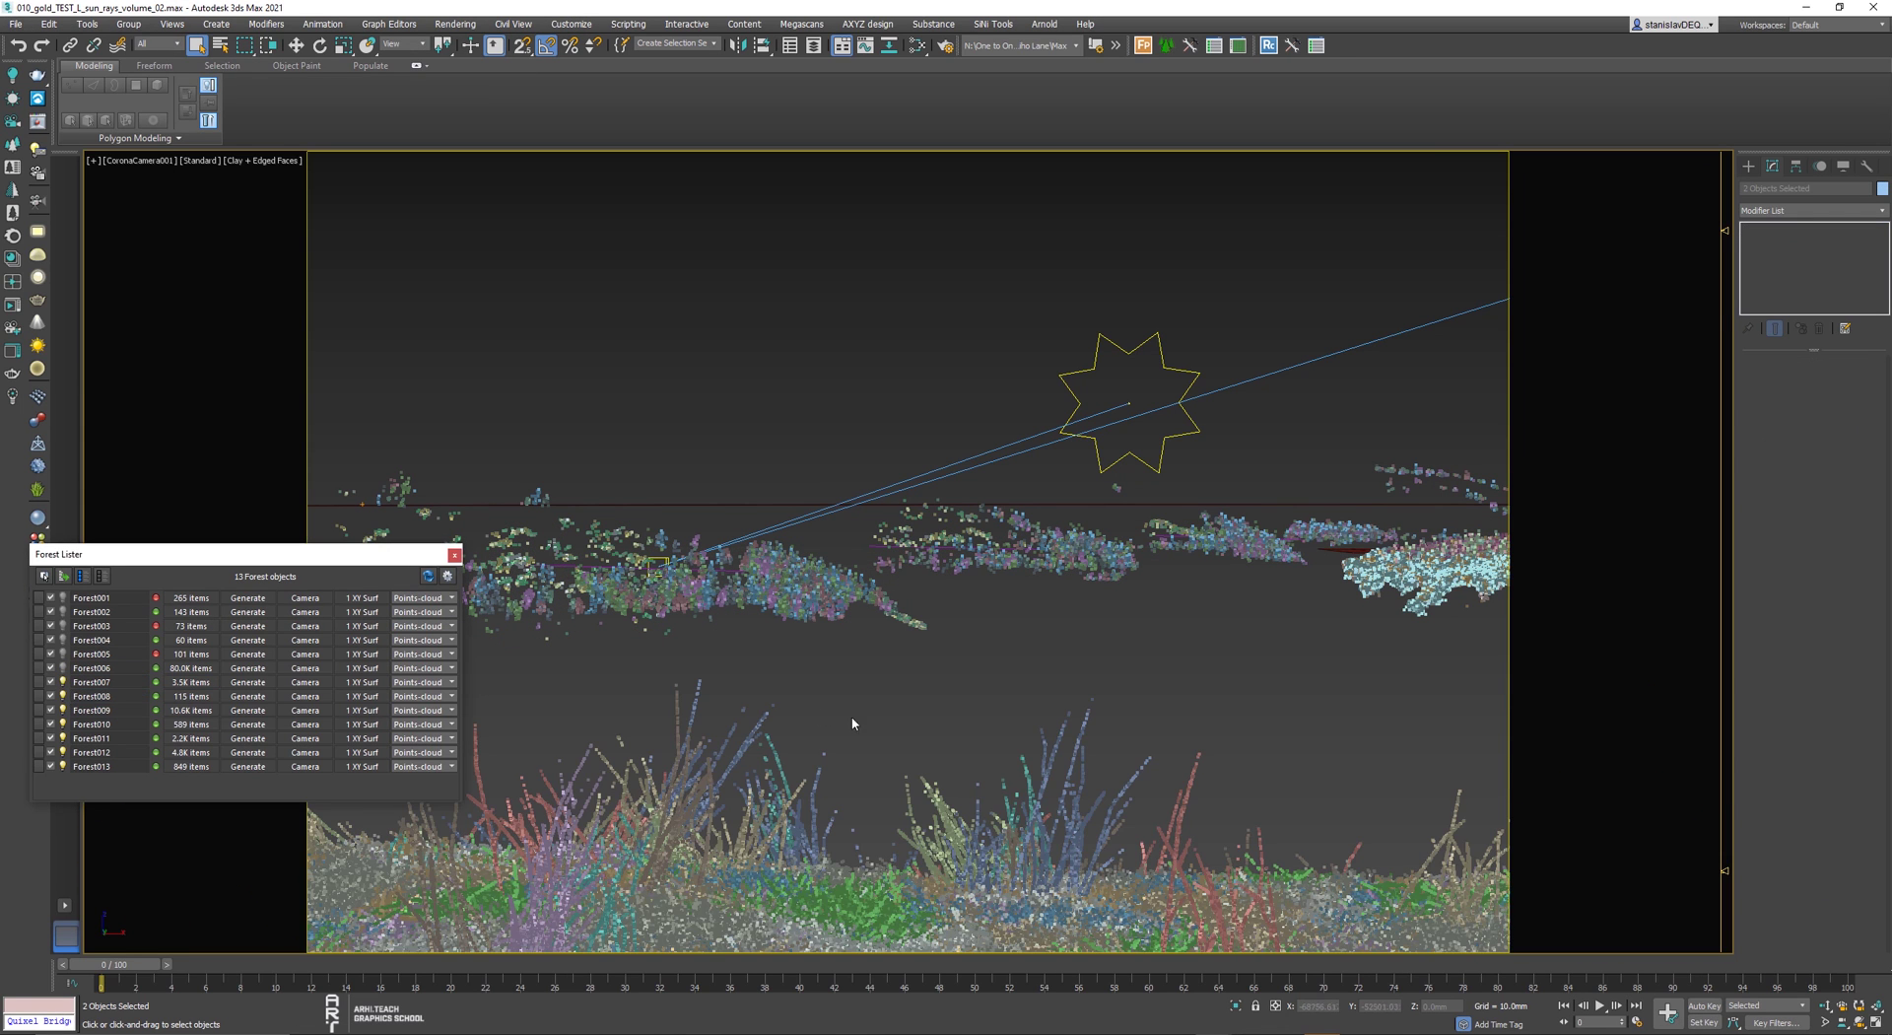
pyautogui.click(15, 24)
pyautogui.moveTo(59, 241)
pyautogui.click(222, 259)
pyautogui.write('plant_foreg')
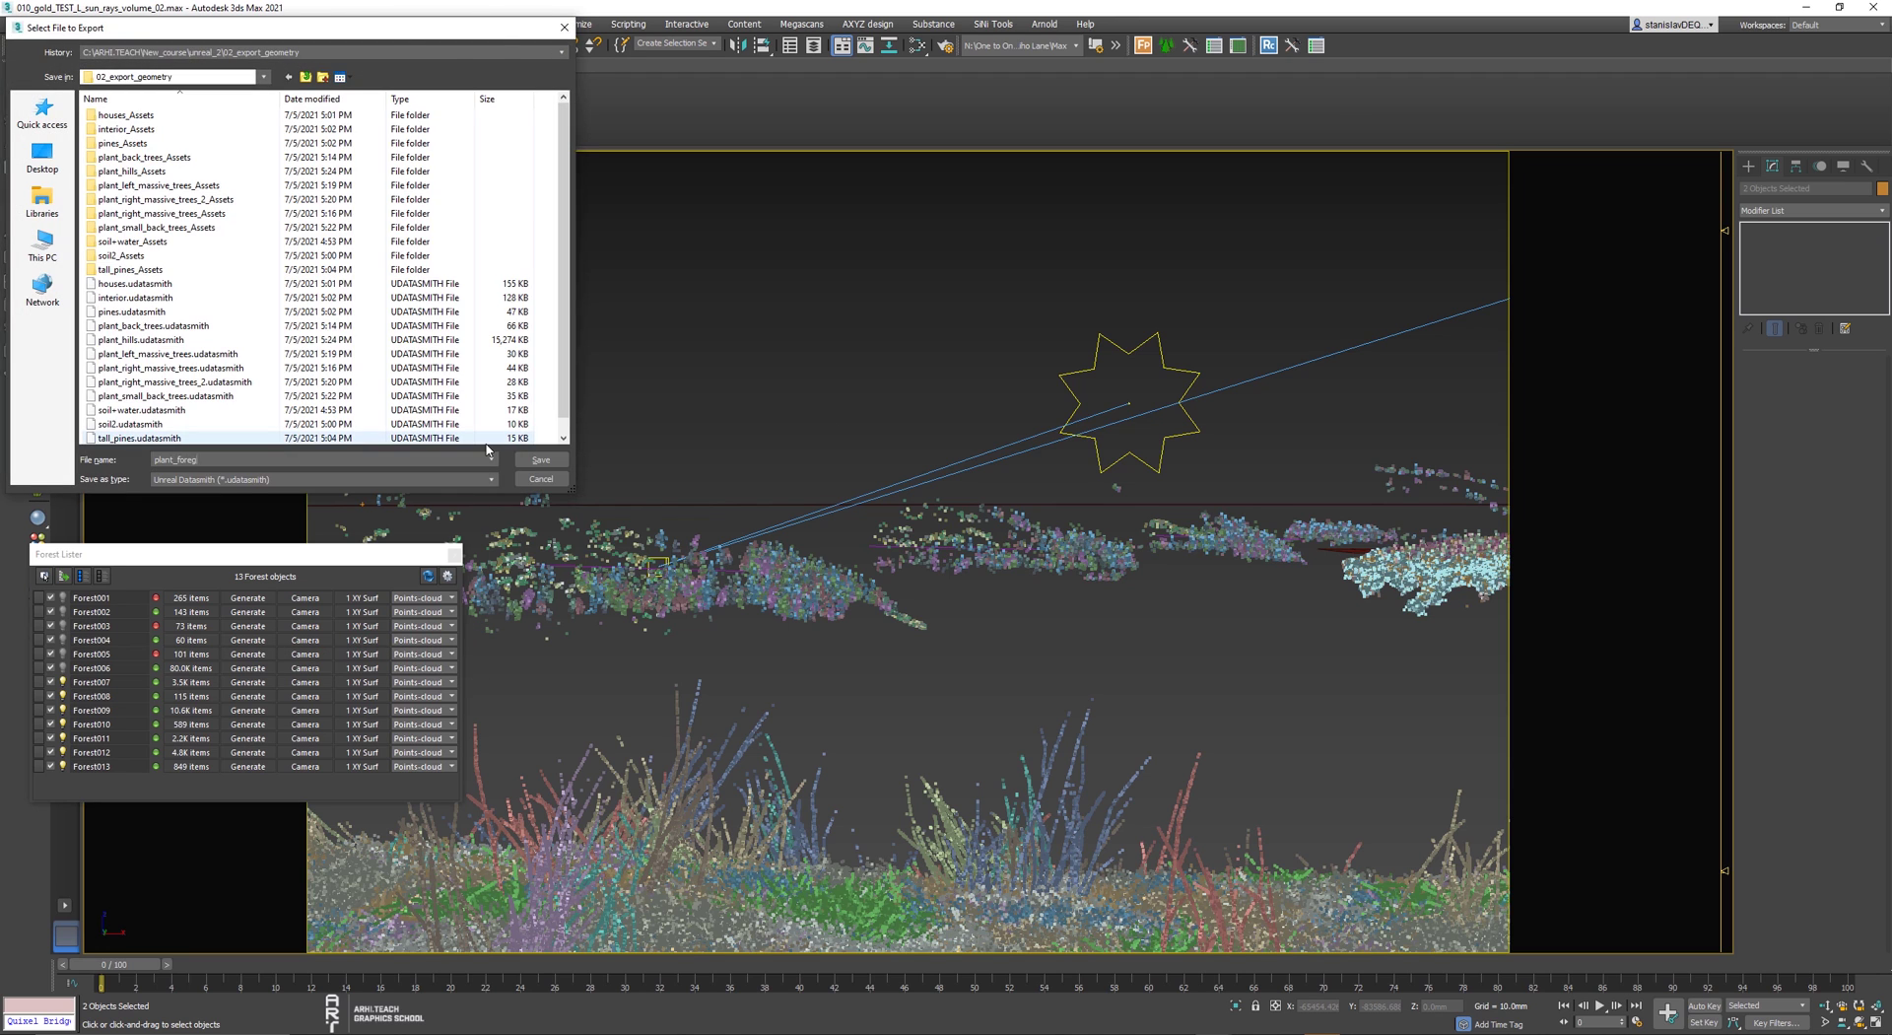
pyautogui.click(541, 459)
pyautogui.press('Return')
# - Hide Forest008 and Forest009, then select Forest010, another grass scatter and the flat hill
pyautogui.click(63, 696)
pyautogui.click(63, 709)
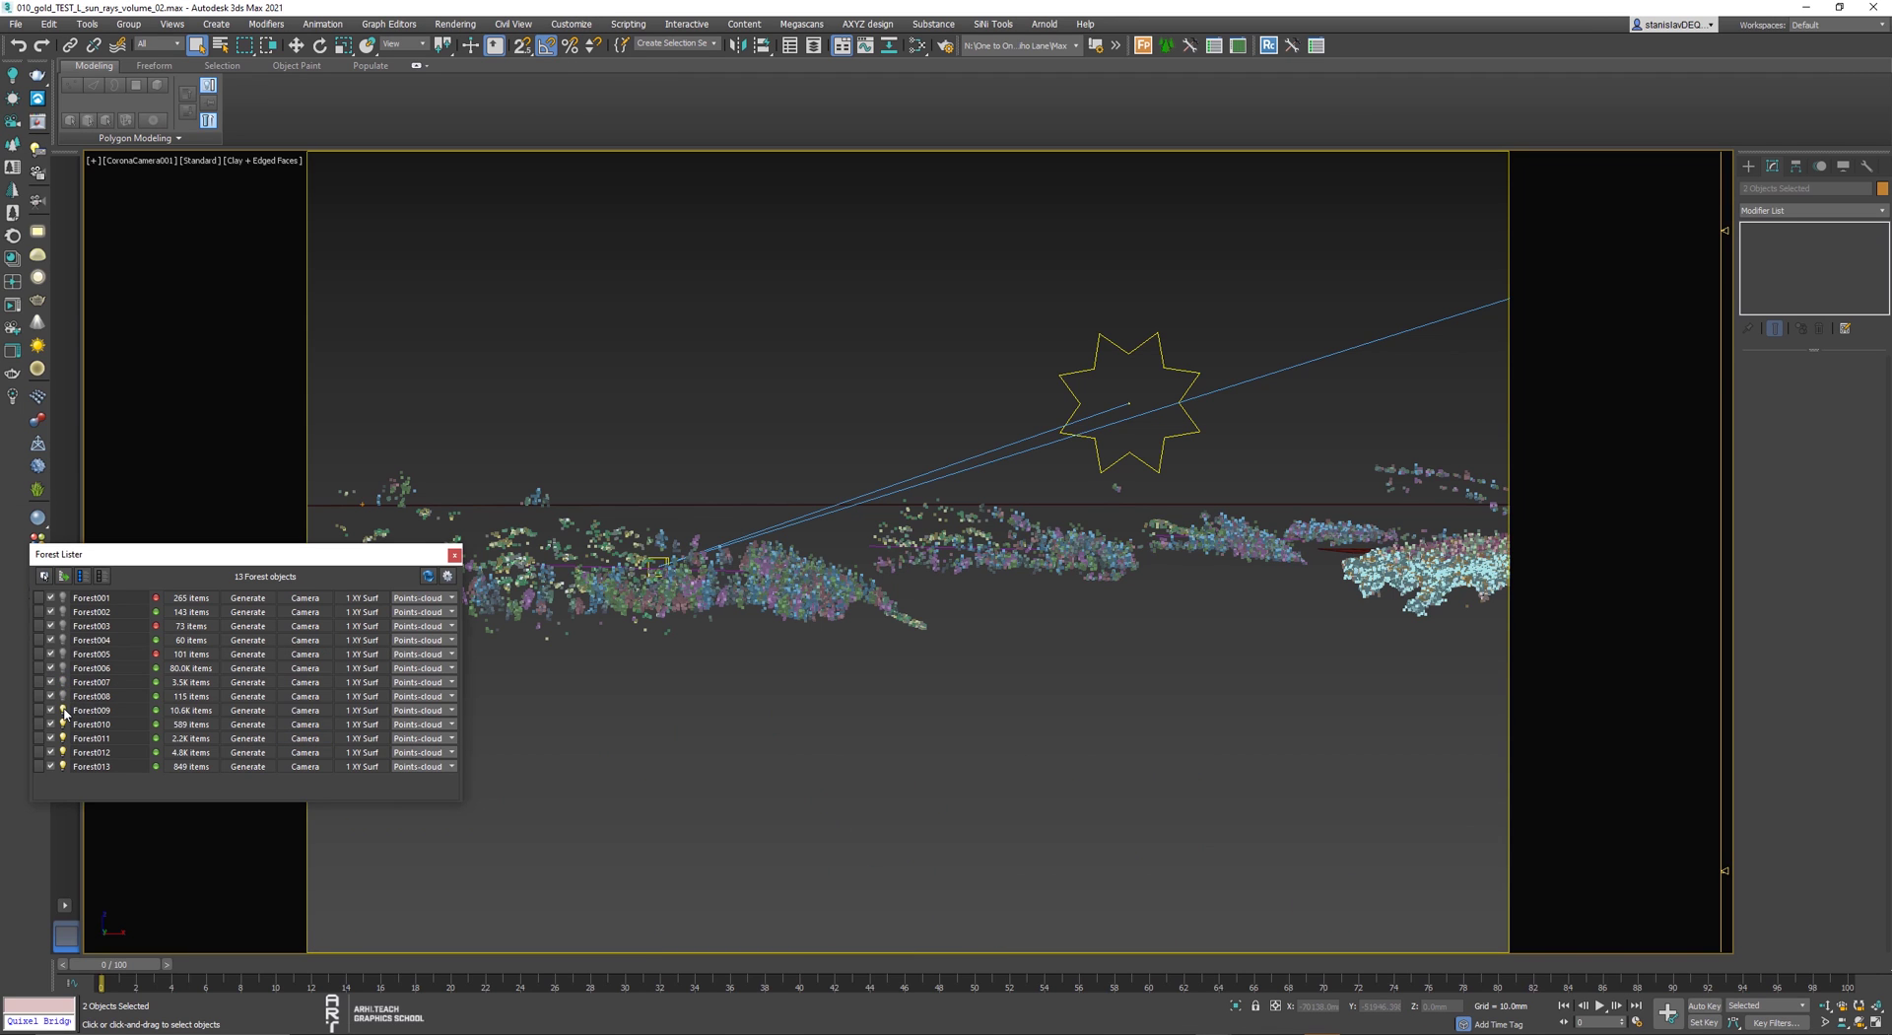
pyautogui.click(64, 724)
pyautogui.keyDown('ctrl'); pyautogui.click(1066, 528); pyautogui.keyUp('ctrl')
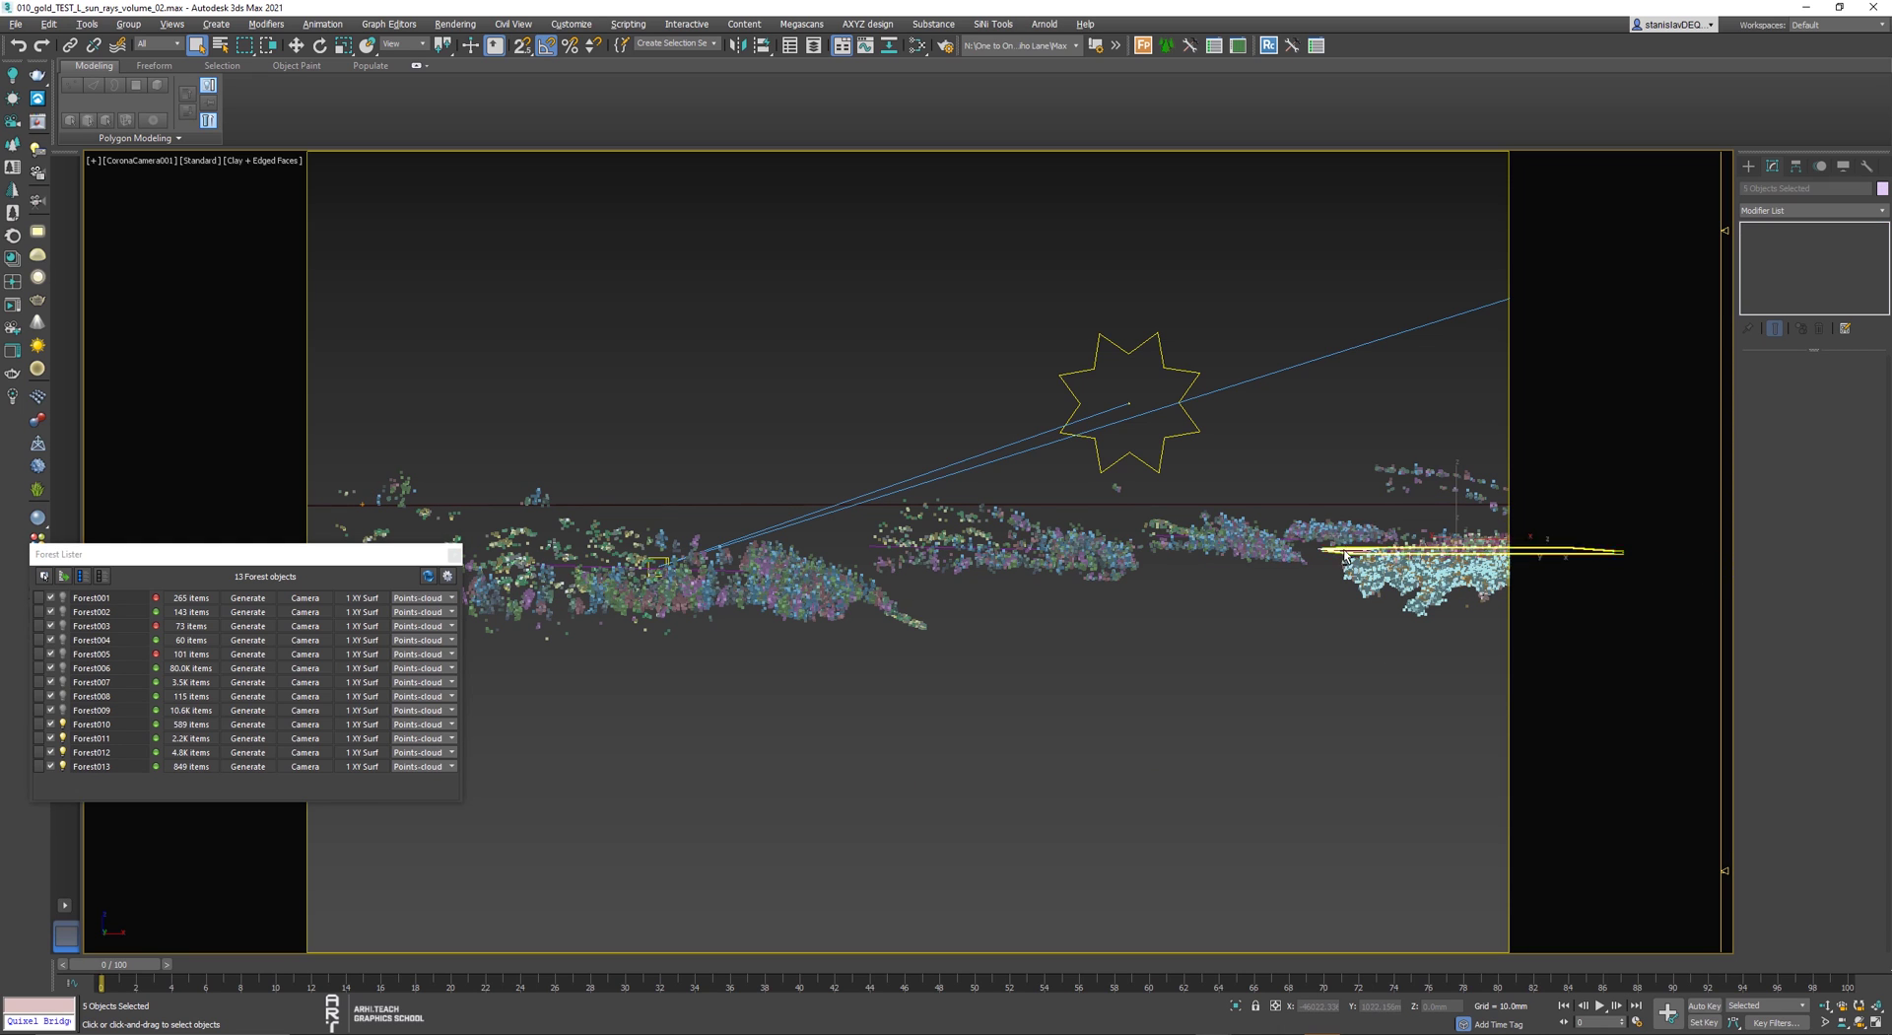
pyautogui.keyDown('ctrl'); pyautogui.click(1419, 548); pyautogui.keyUp('ctrl')
# - Export the selected grass objects as plant_grass_hill Datasmith file
pyautogui.click(34, 24)
pyautogui.click(335, 266)
pyautogui.write('plant_g')
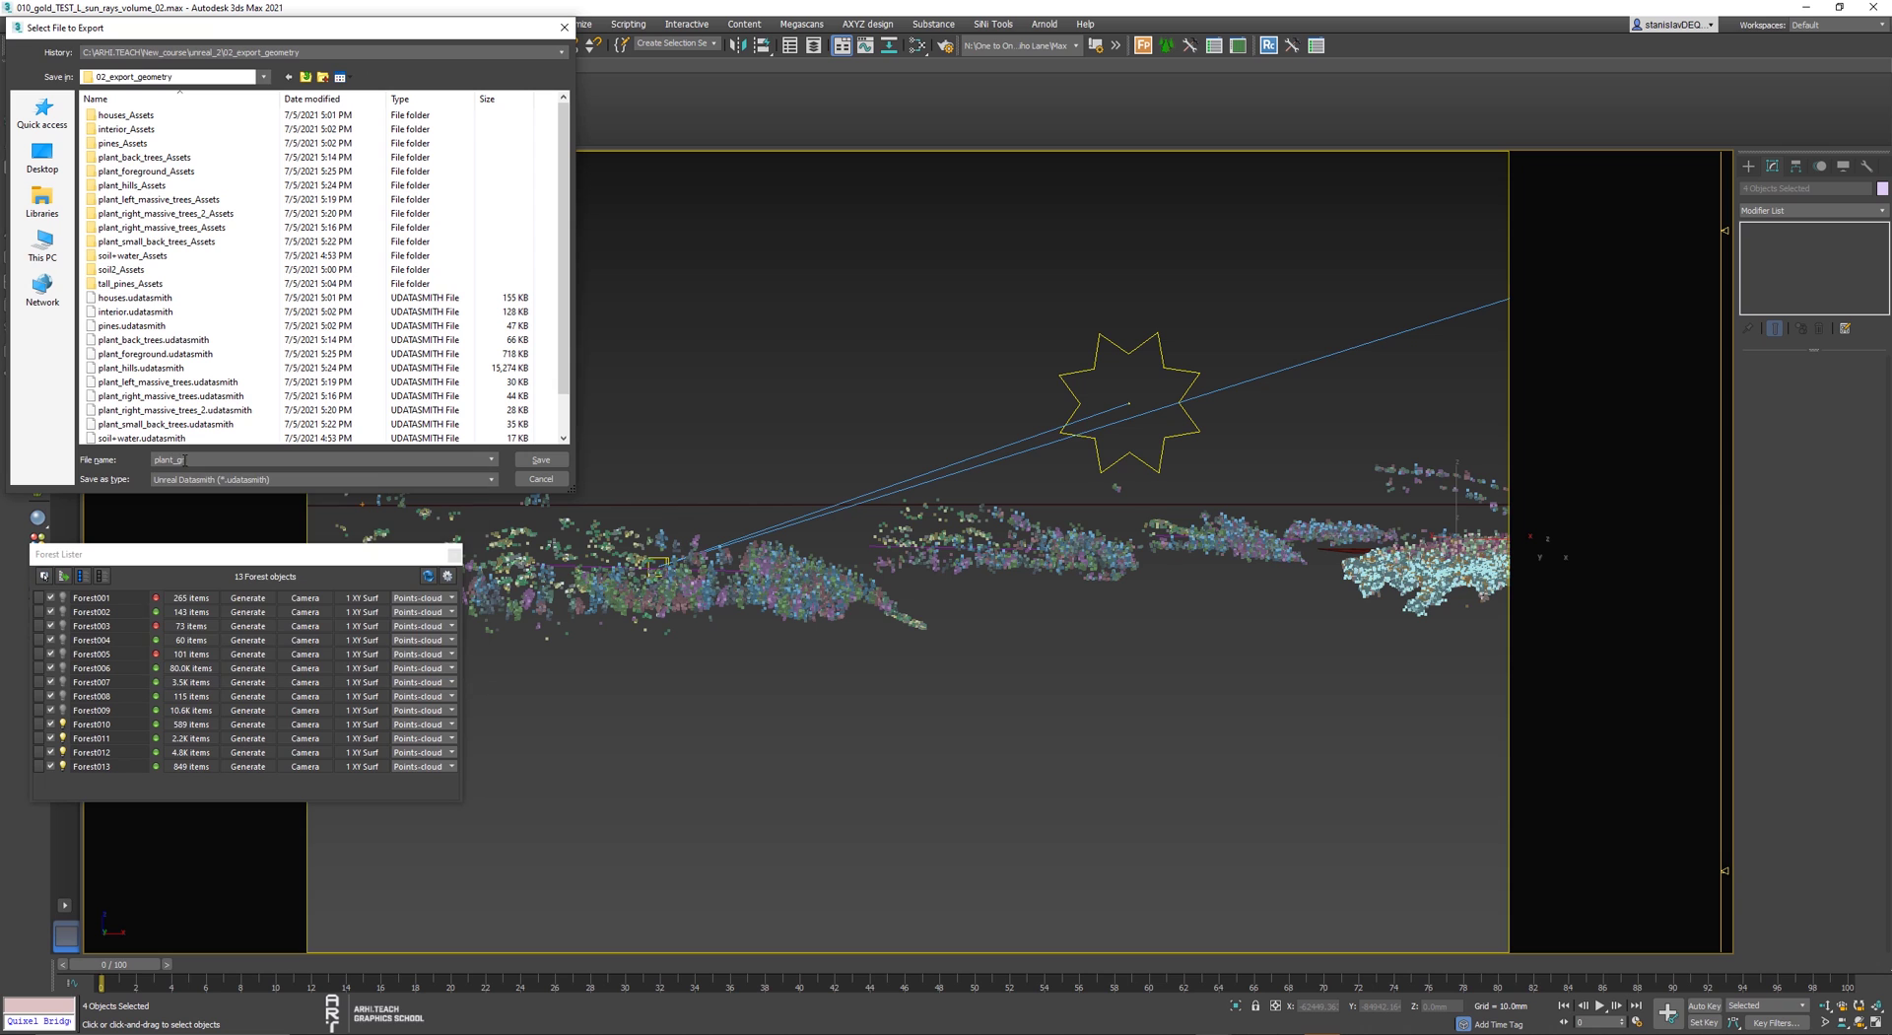
pyautogui.write('rass_hill')
pyautogui.press('Return')
pyautogui.click(896, 574)
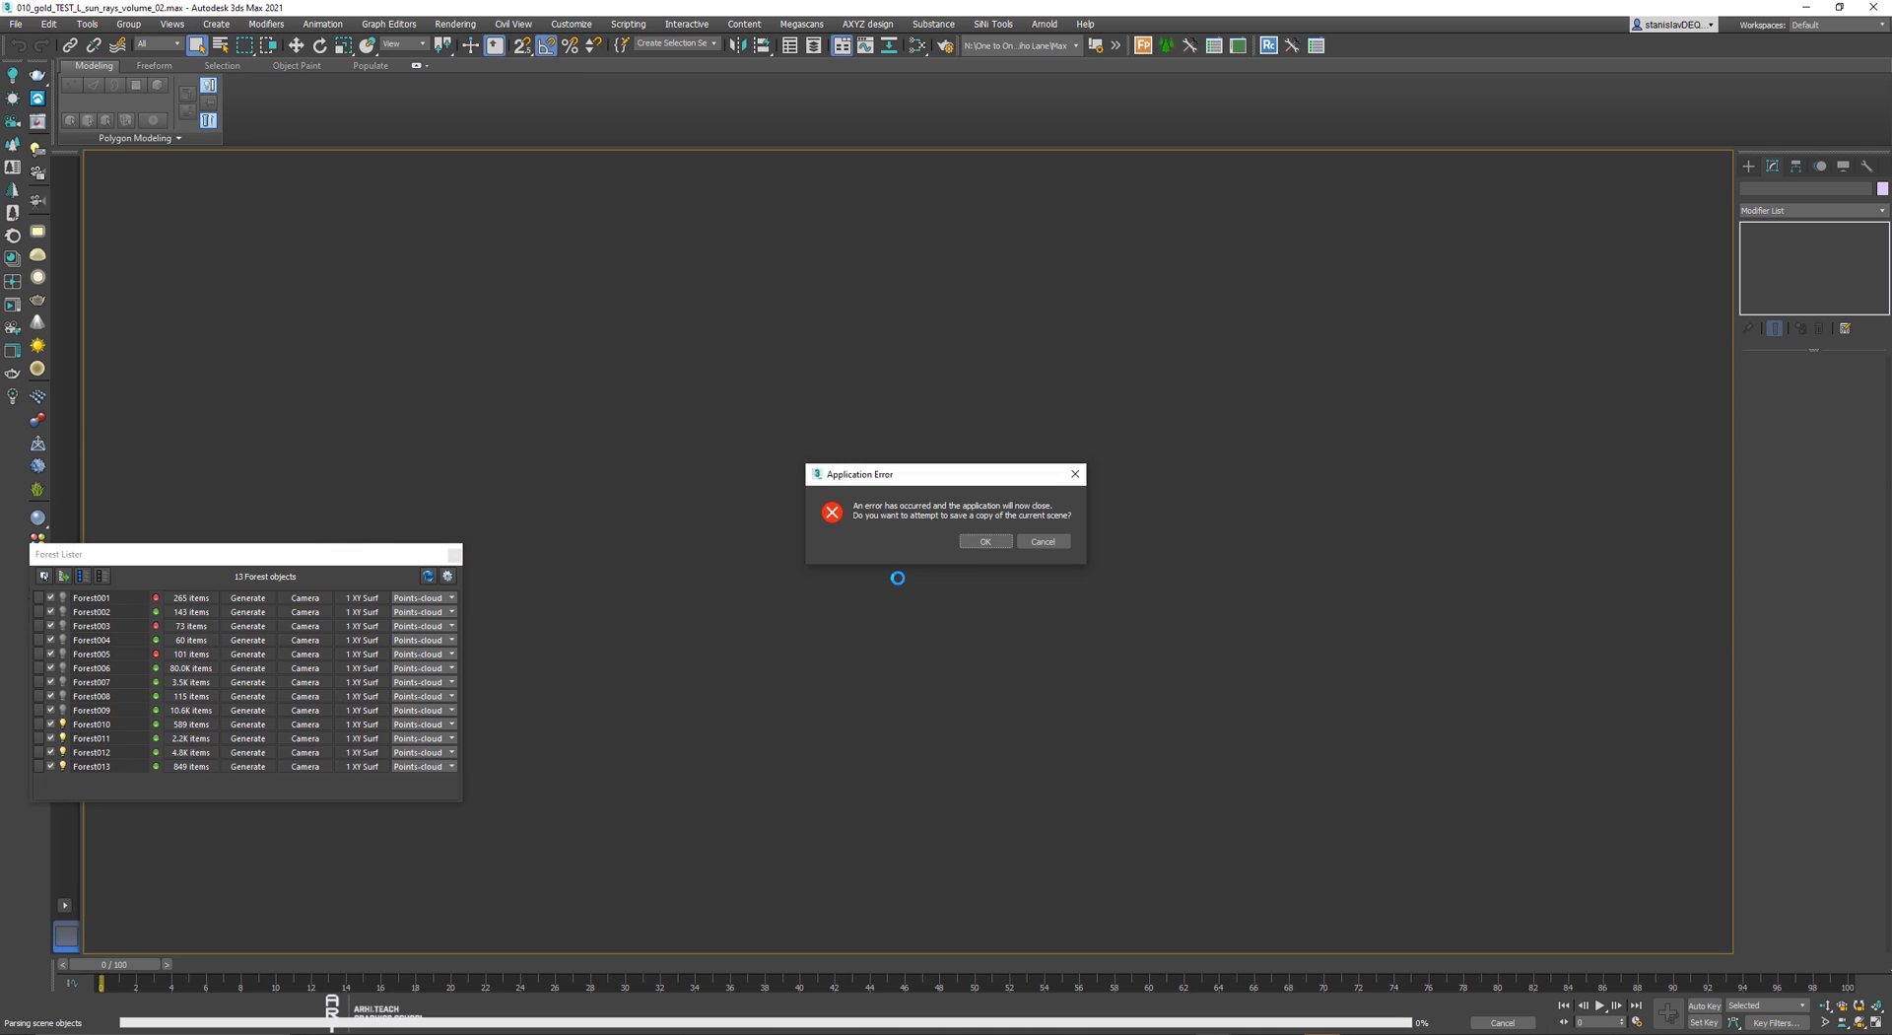
# - Save a copy after the crash and reselect the grass scatters in the recovered scene
pyautogui.click(988, 544)
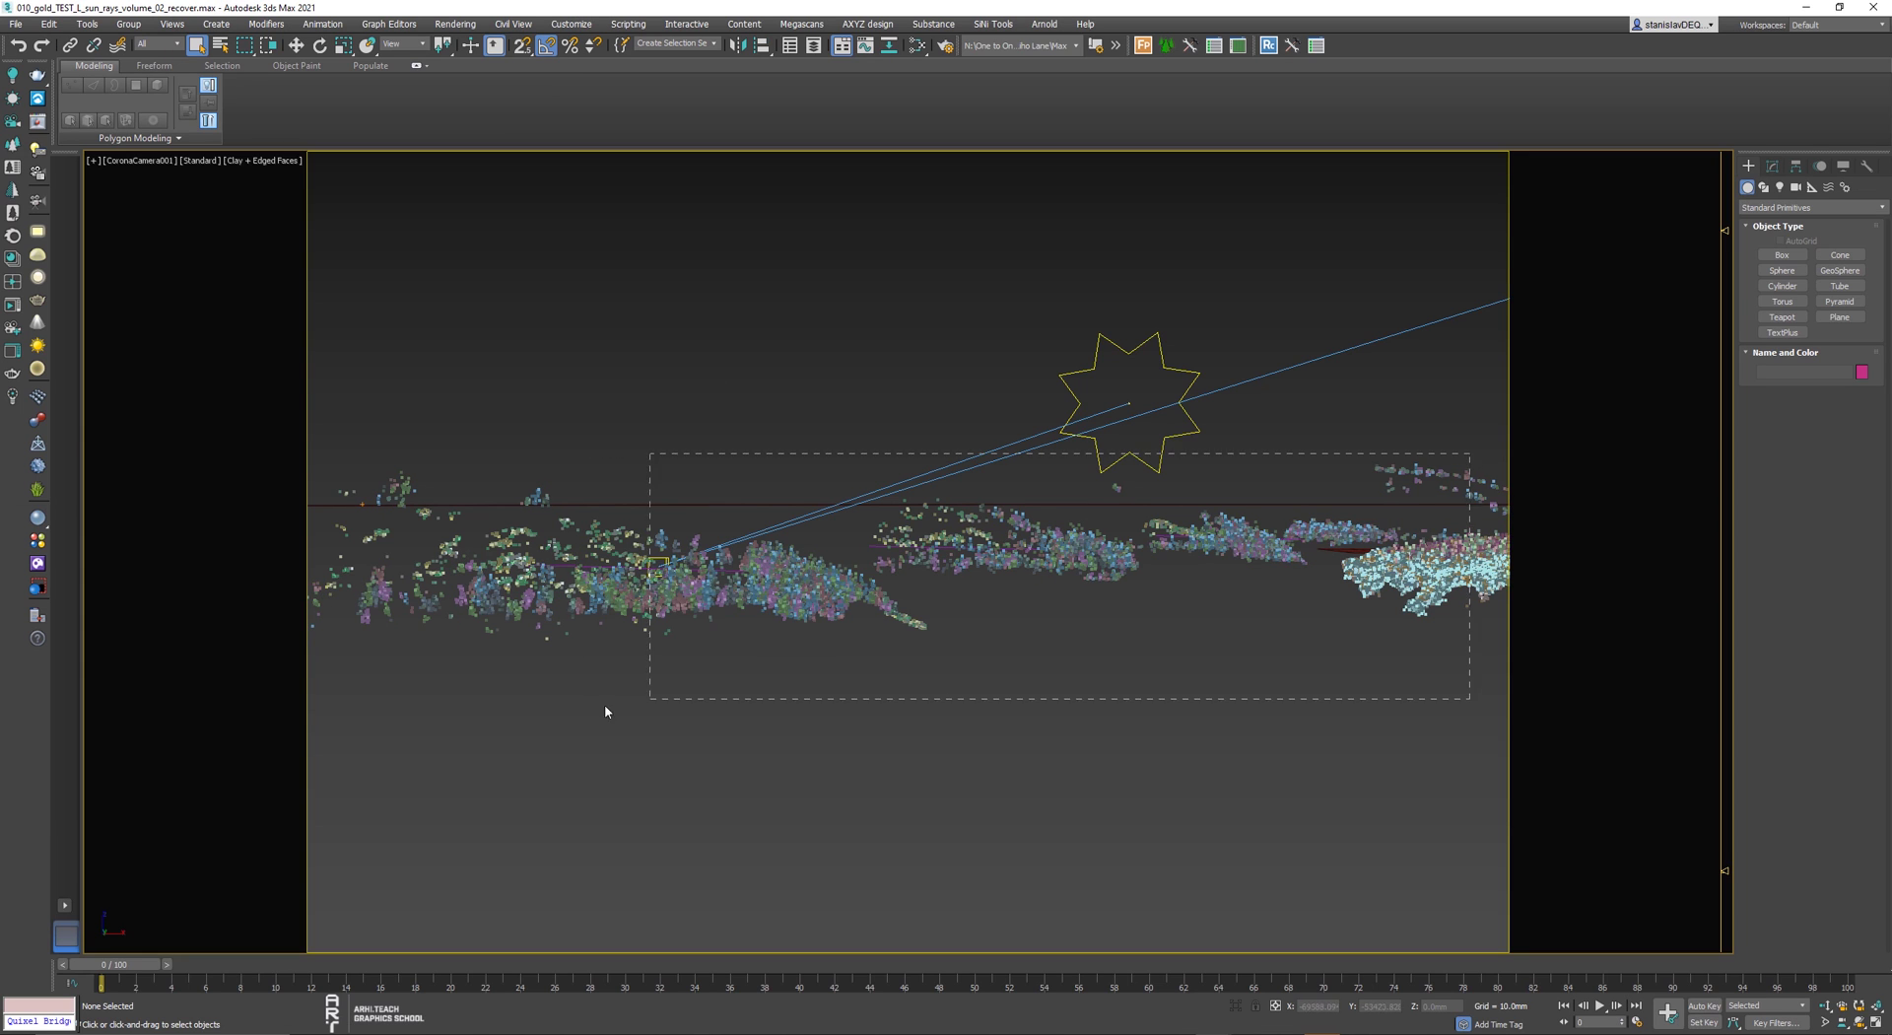
pyautogui.moveTo(605, 712); pyautogui.dragTo(611, 707)
pyautogui.keyDown('alt'); pyautogui.moveTo(657, 522); pyautogui.dragTo(656, 520); pyautogui.keyUp('alt')
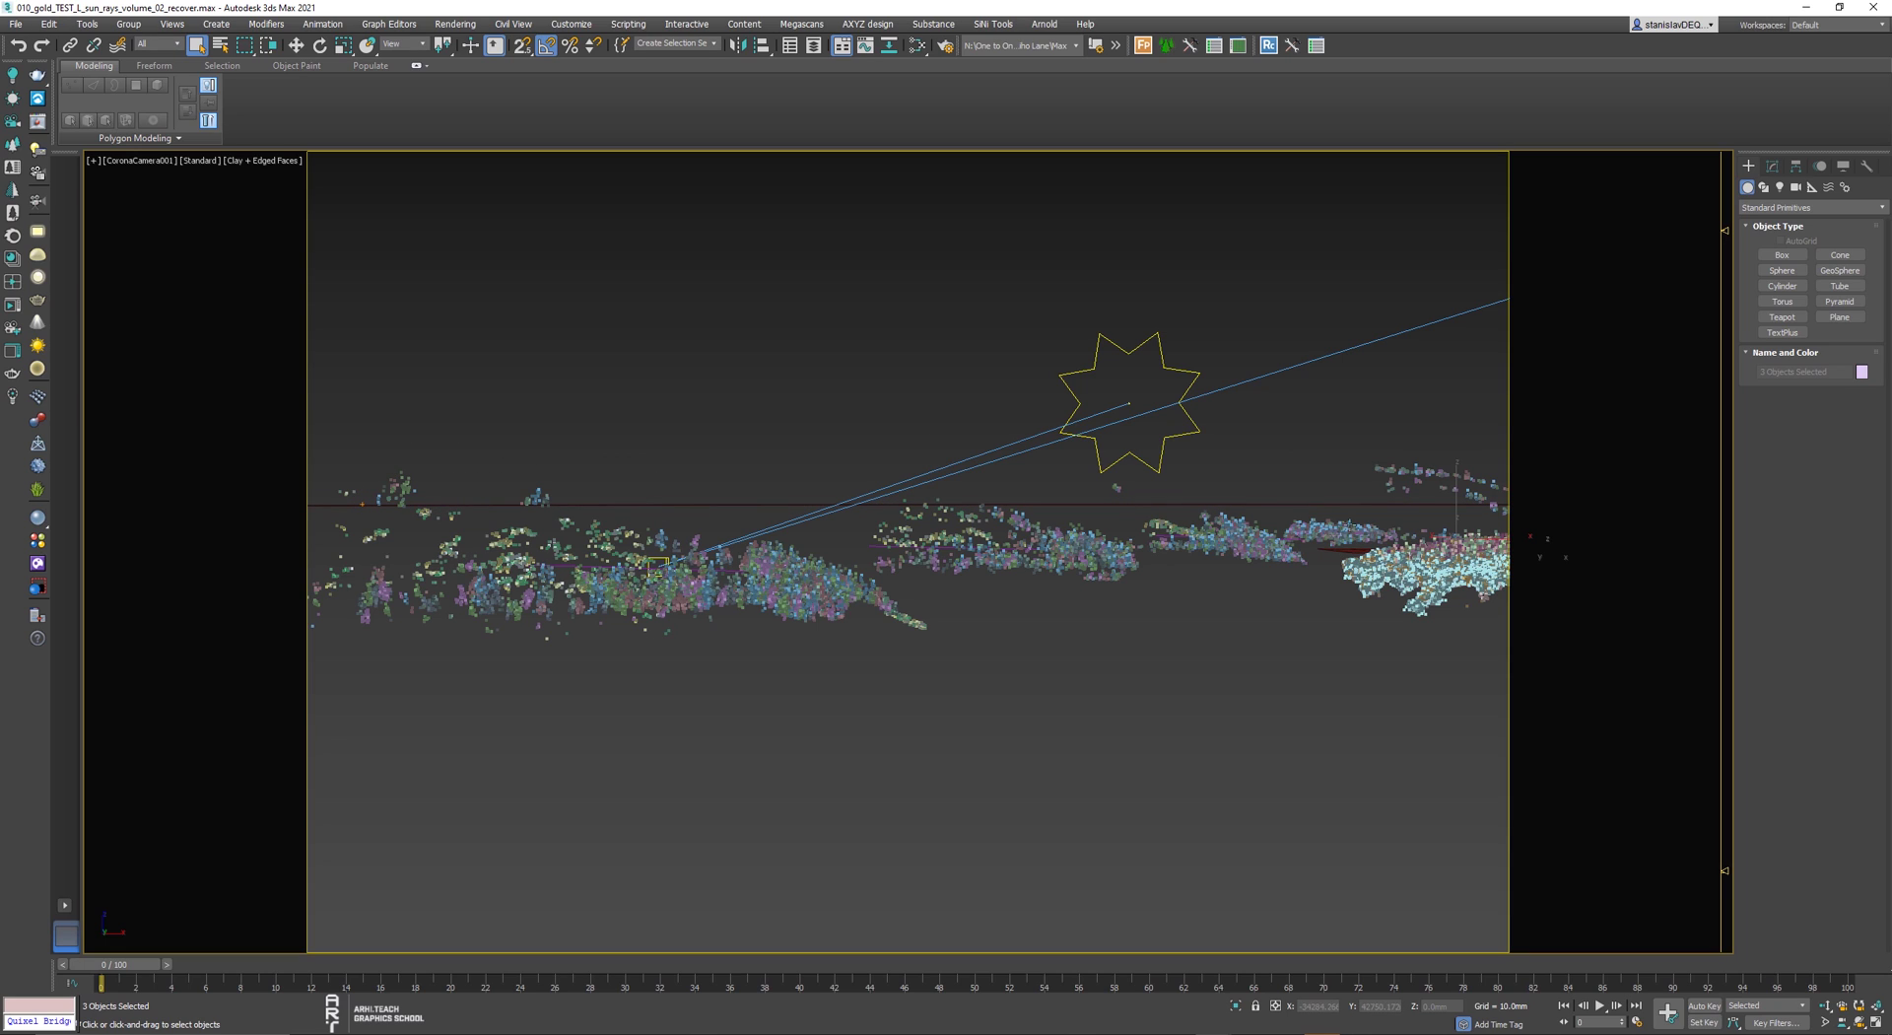